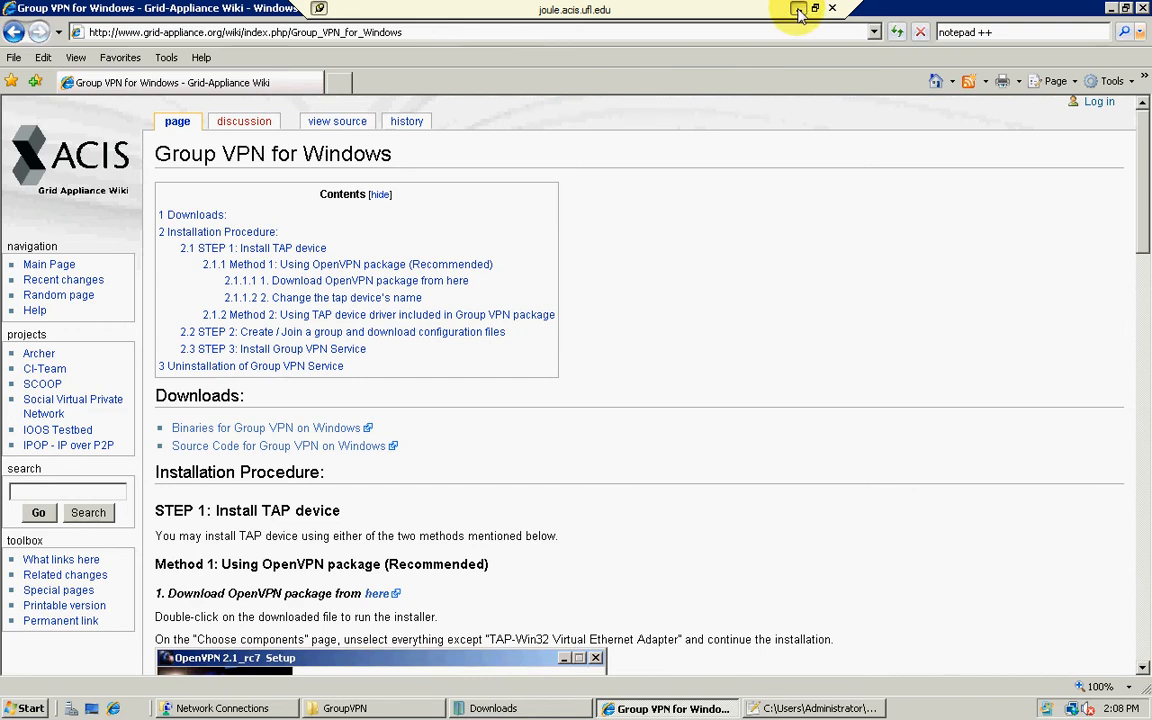
Step: Minimize the remote desktop session, download the Windows Group VPN binaries as GroupVPN.zip and return to the wiki page
click(798, 10)
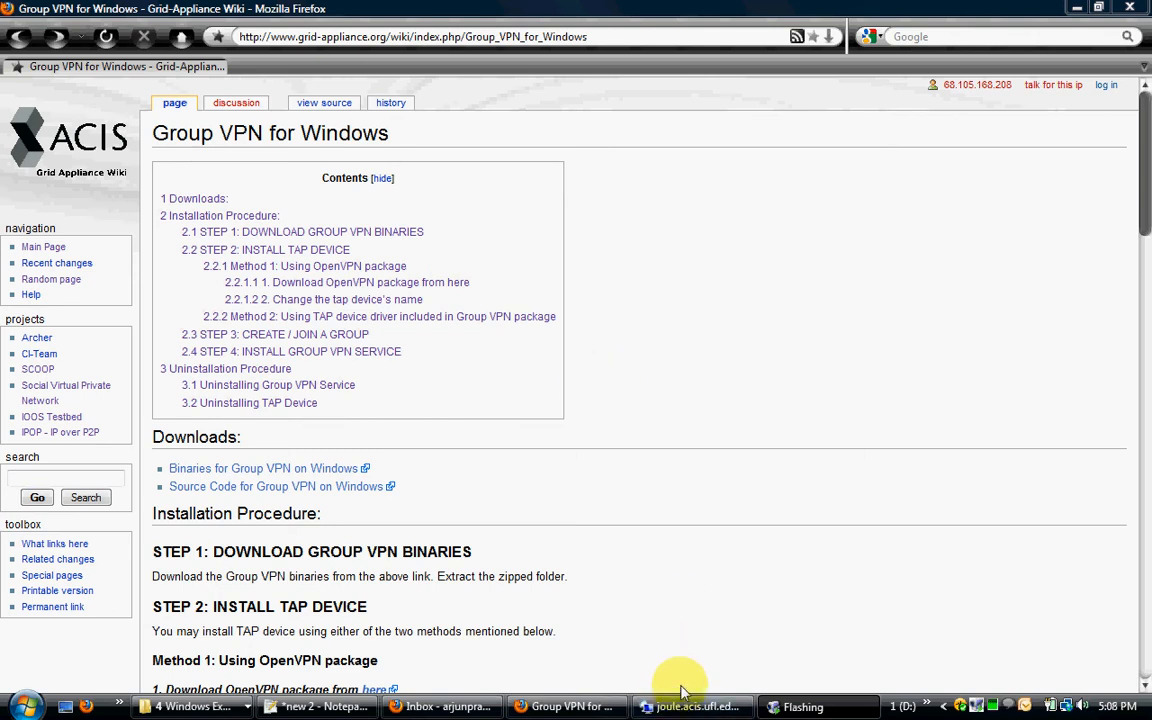
mouse_move(685, 716)
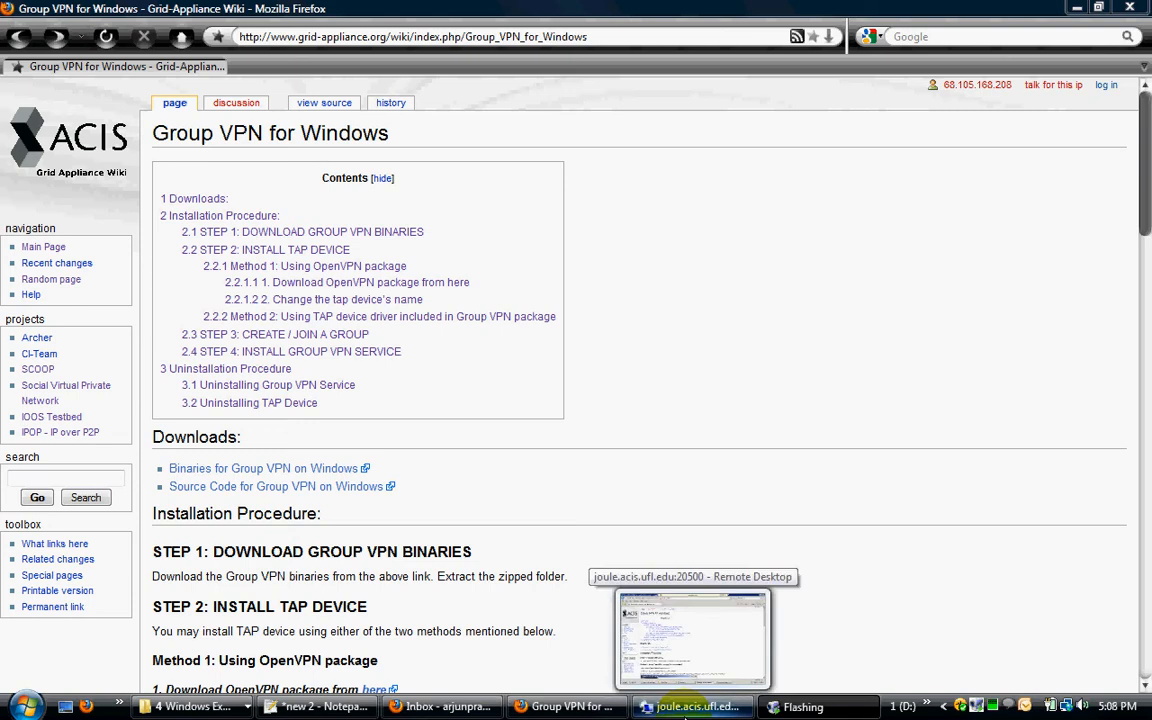
scroll(755, 490, down, 2)
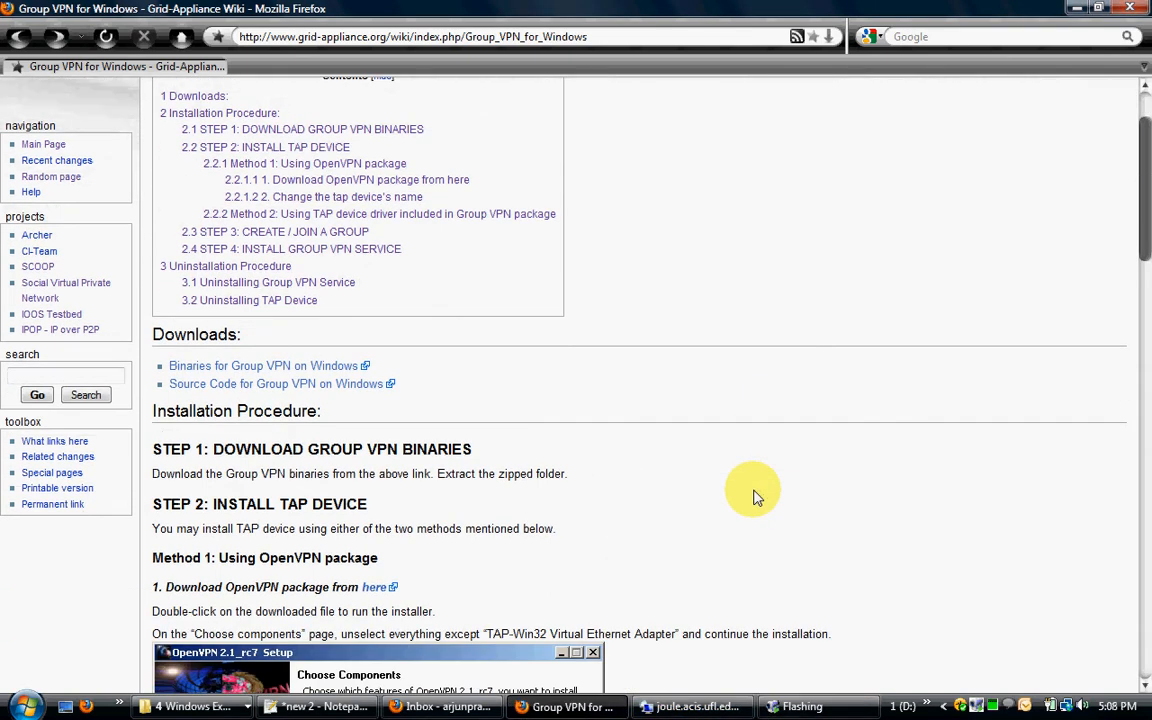
scroll(674, 489, up, 2)
scroll(730, 458, down, 2)
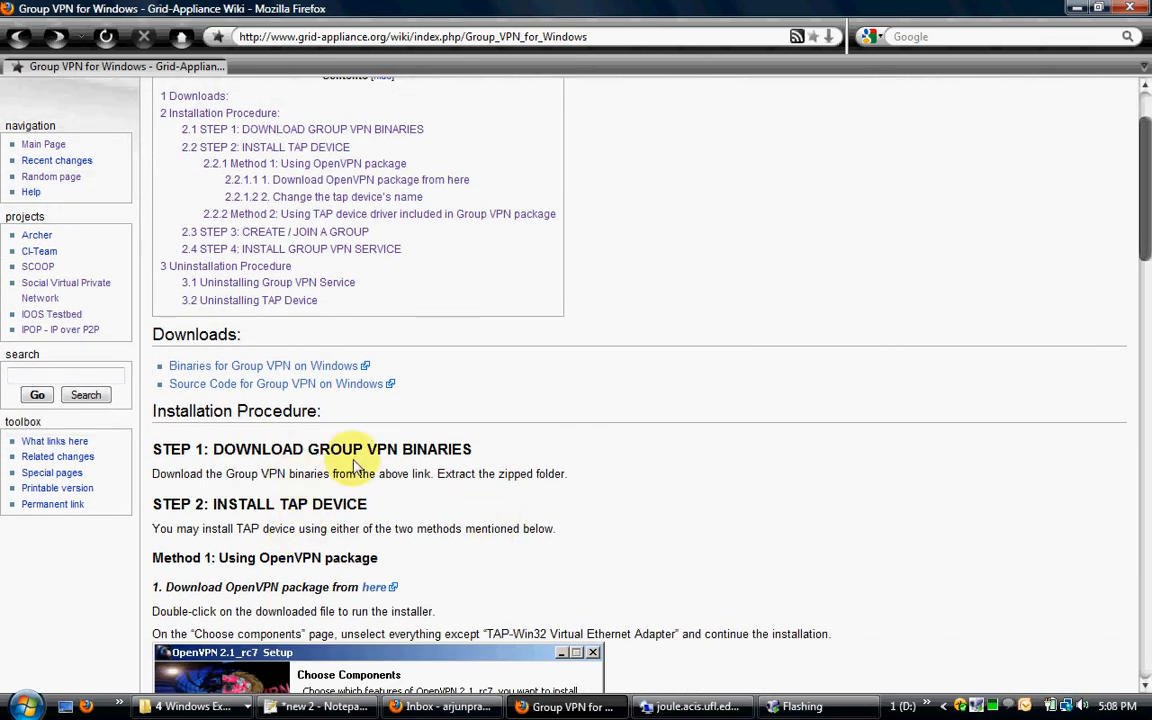
scroll(355, 465, down, 1)
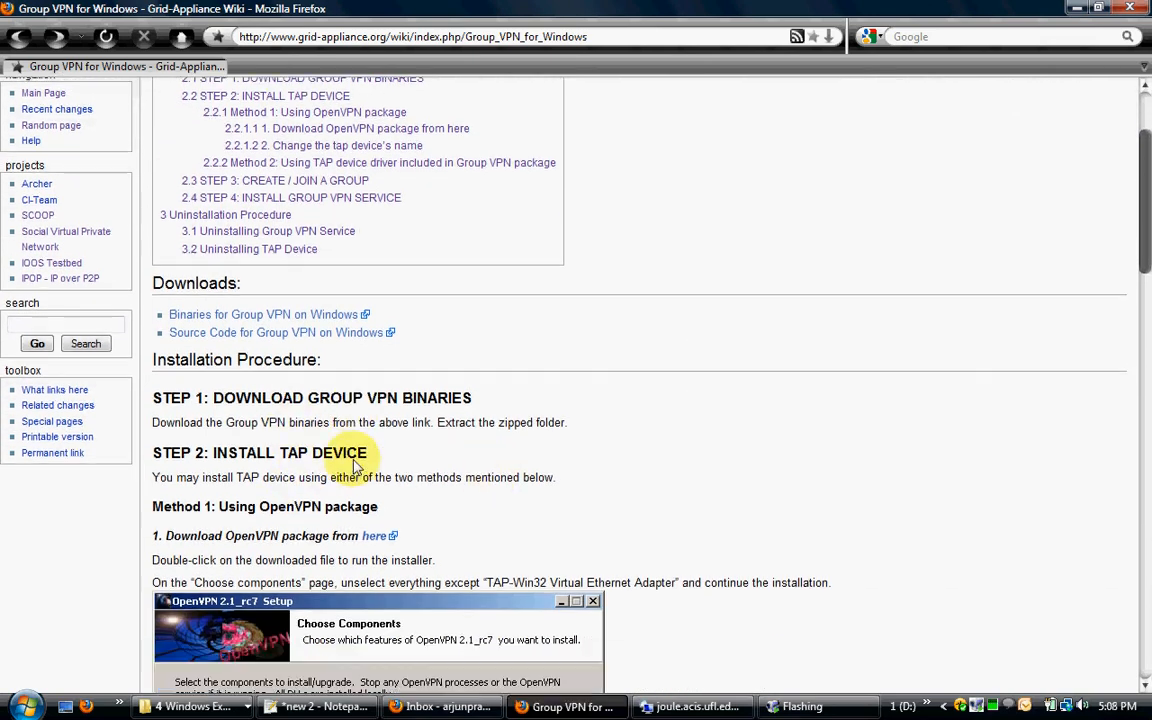
click(287, 318)
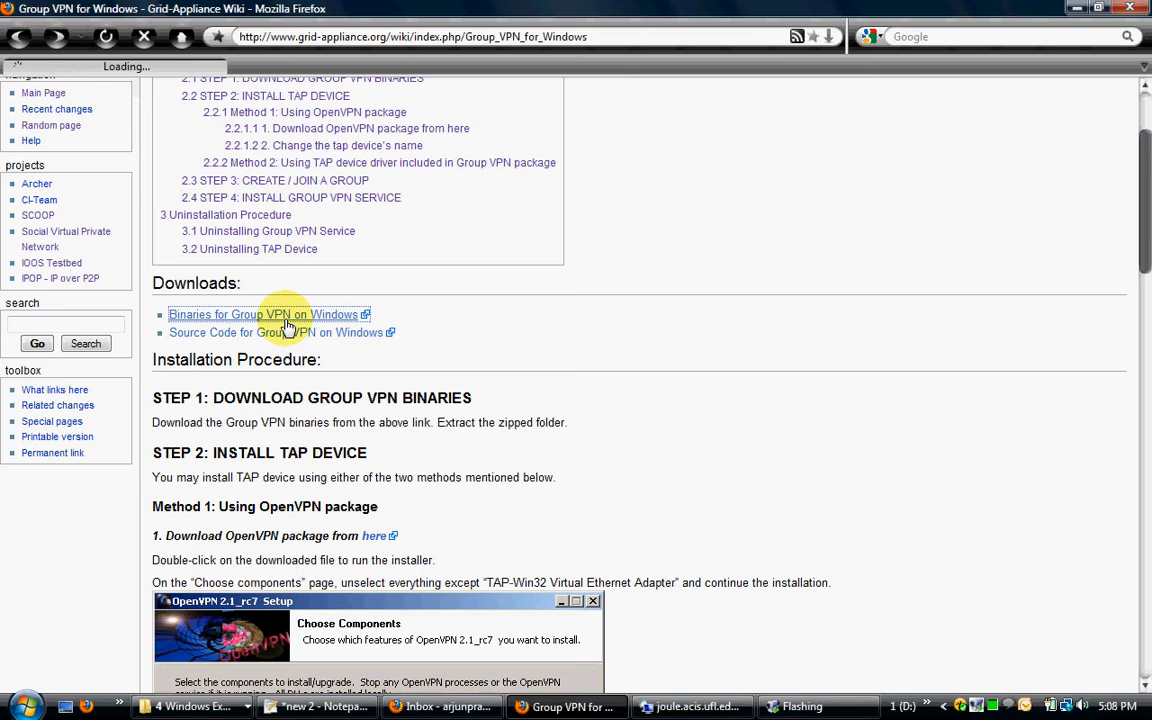
click(53, 201)
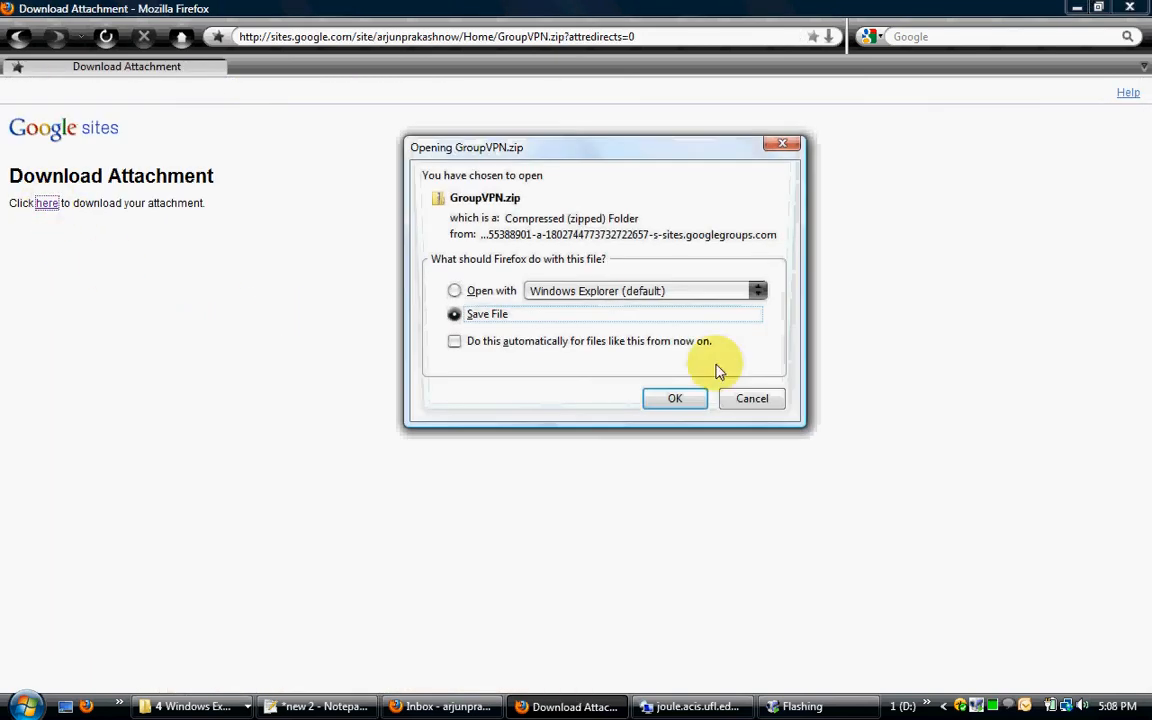
click(678, 401)
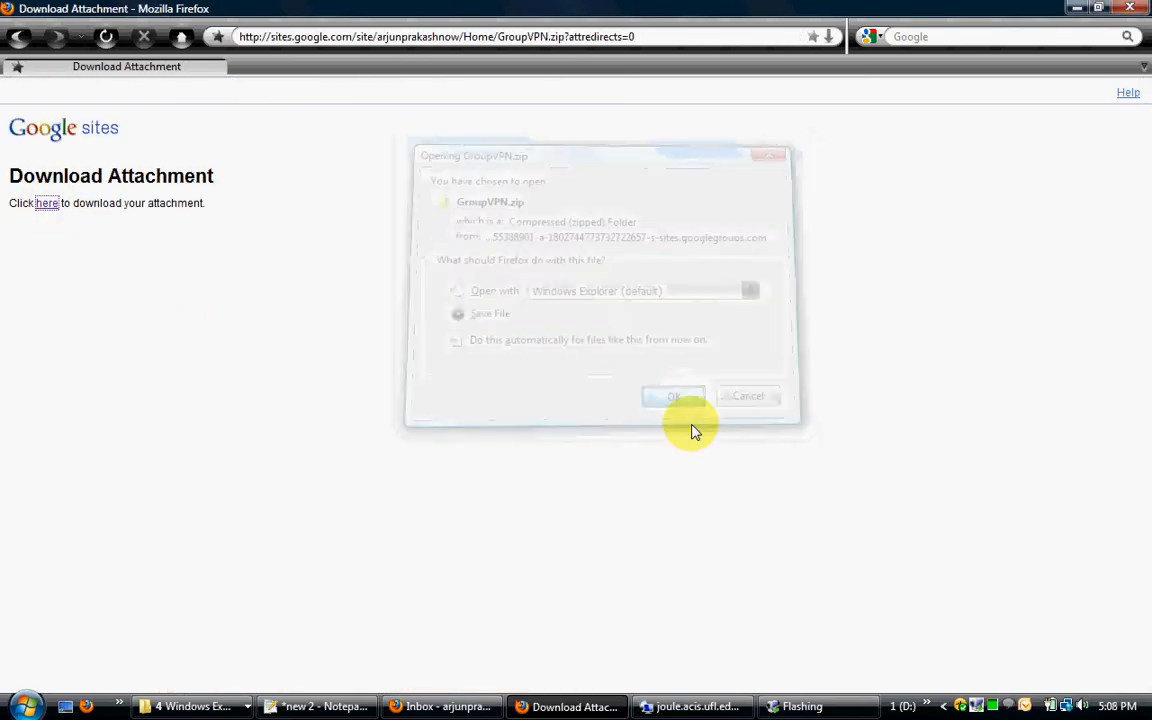
click(19, 36)
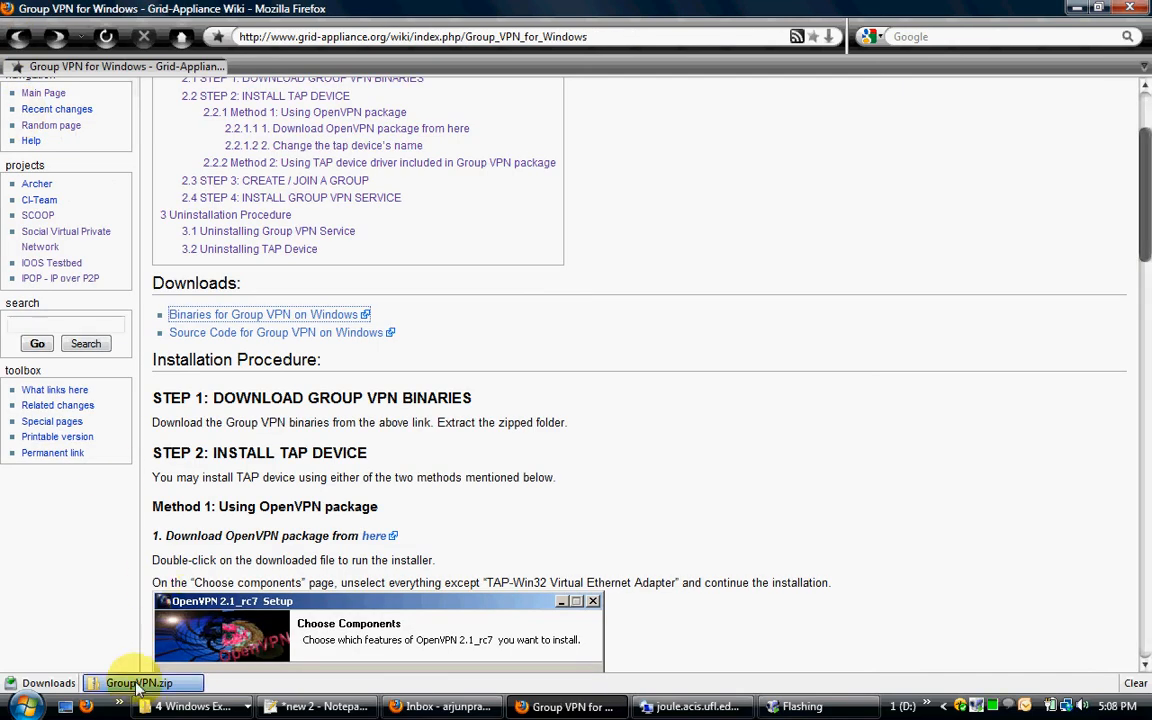
Step: Extract the downloaded GroupVPN.zip into a GroupVPN folder directly under the user's home folder and put both folder windows away
click(137, 684)
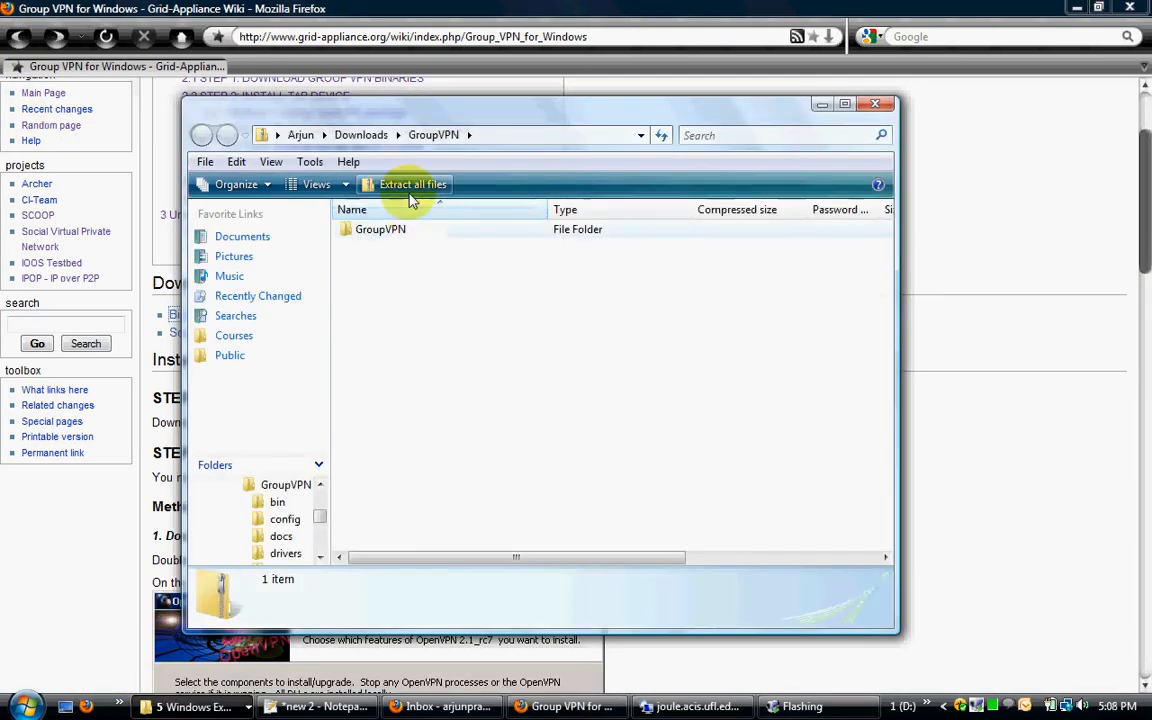
click(408, 190)
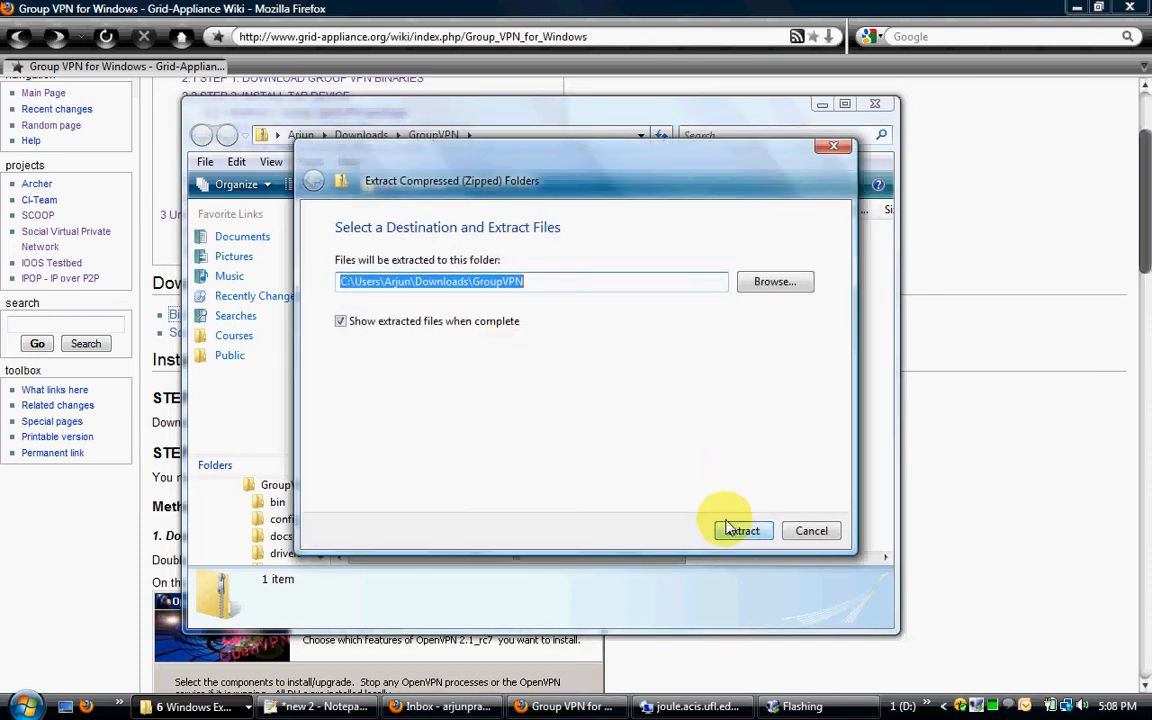
click(418, 281)
drag(418, 281, 470, 276)
key(BackSpace)
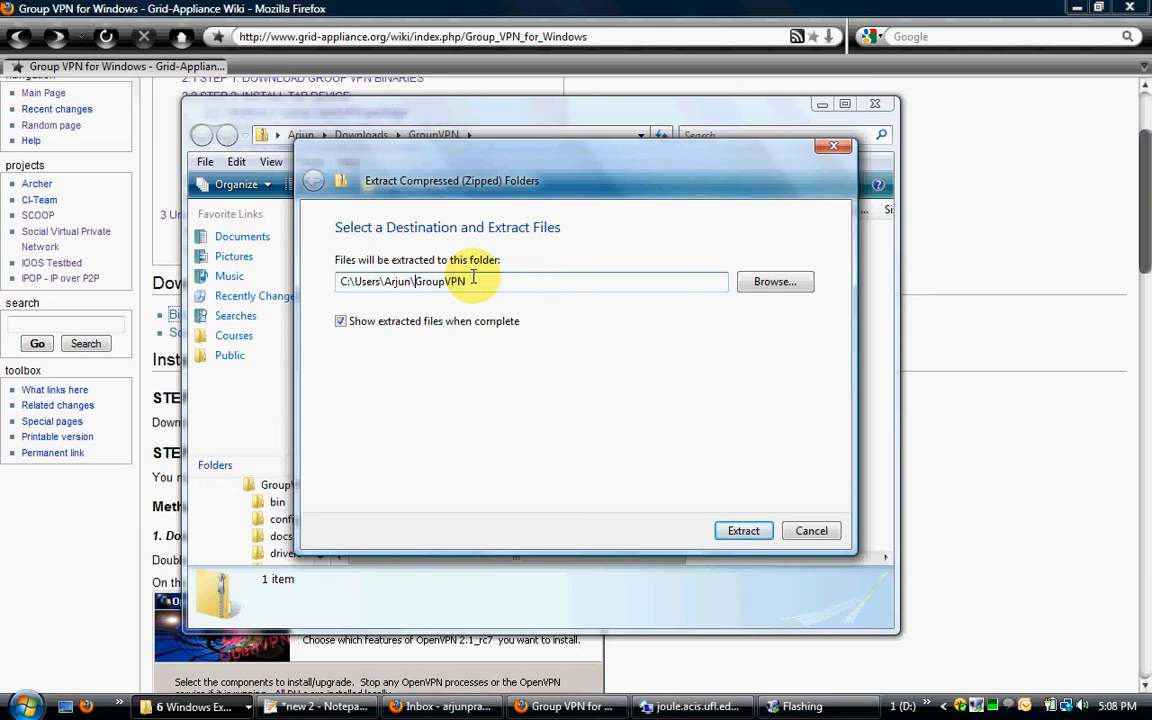
click(744, 531)
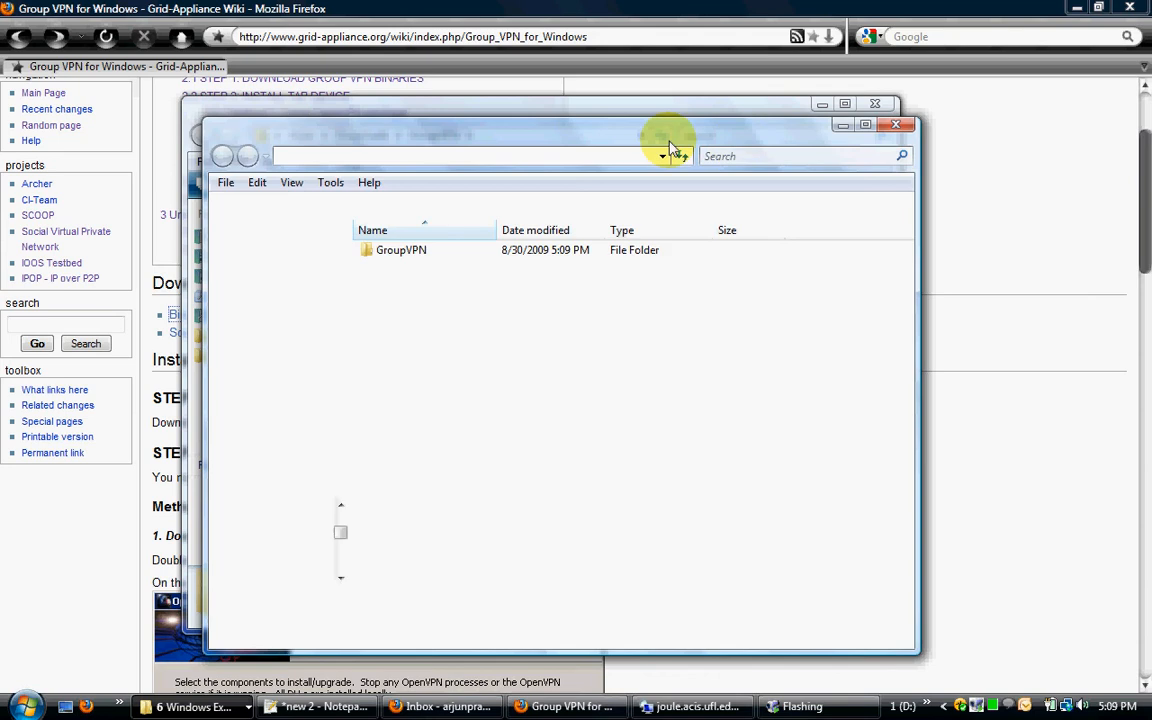
click(843, 125)
click(875, 108)
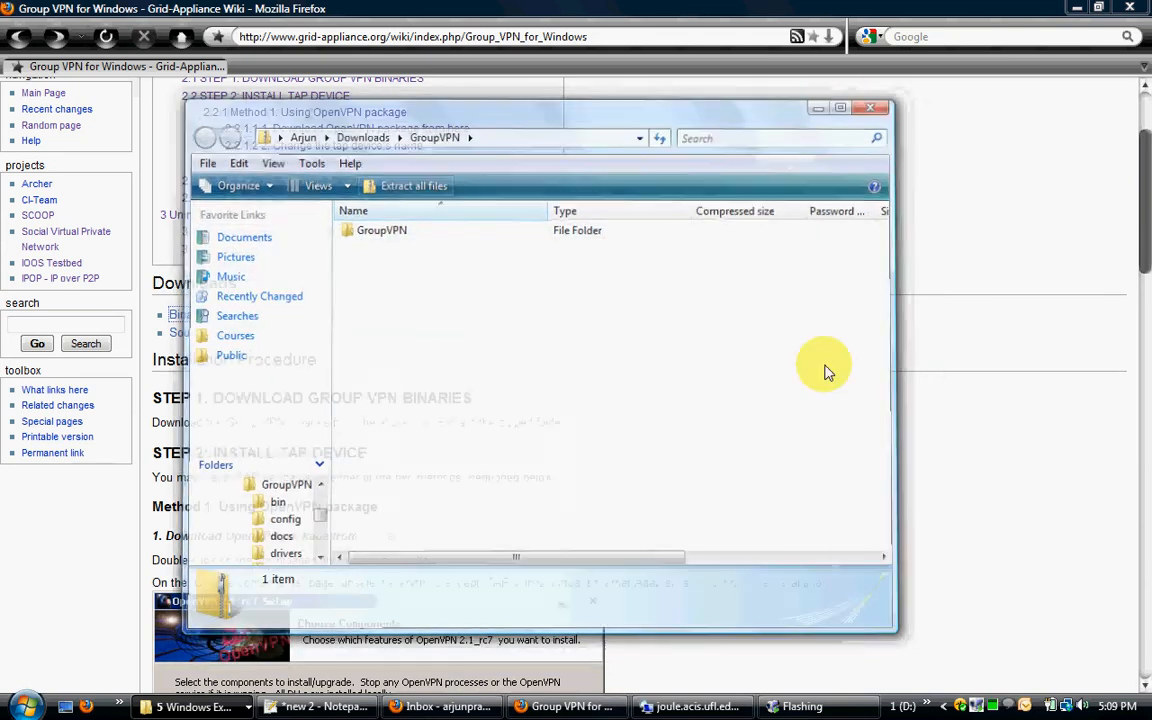
Step: Download the OpenVPN installer openvpn-2.1_rc7-install.exe from the Method 1 section of the TAP device instructions
scroll(660, 385, down, 3)
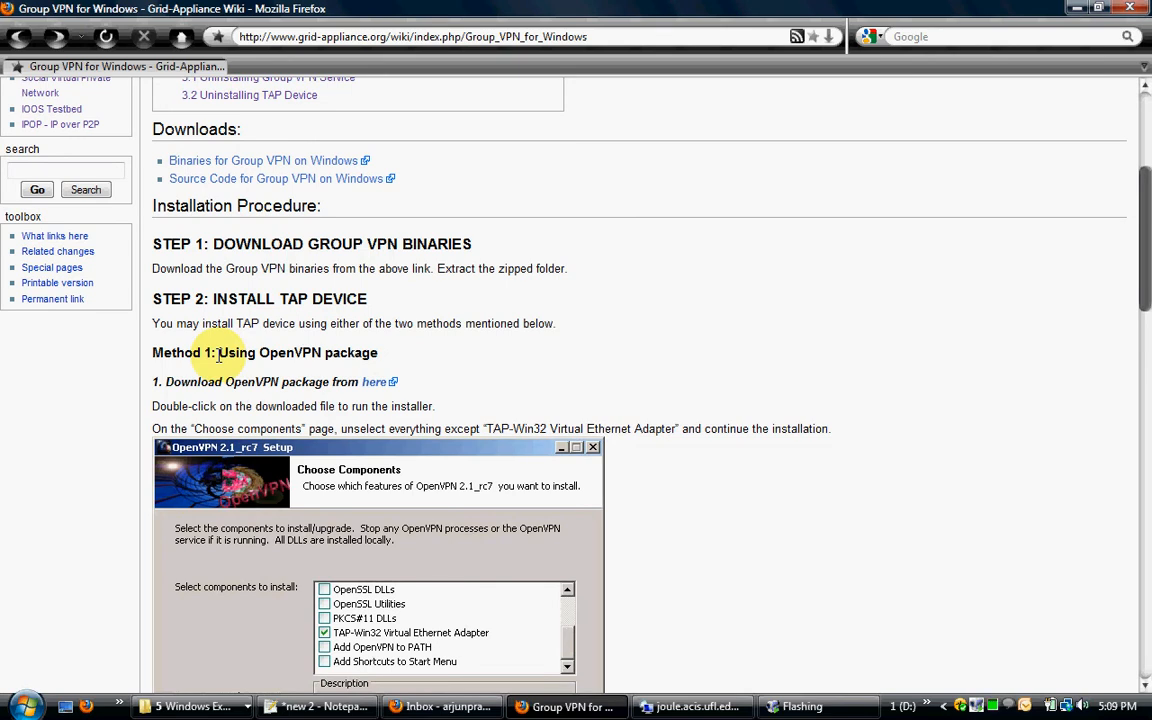
scroll(218, 355, down, 2)
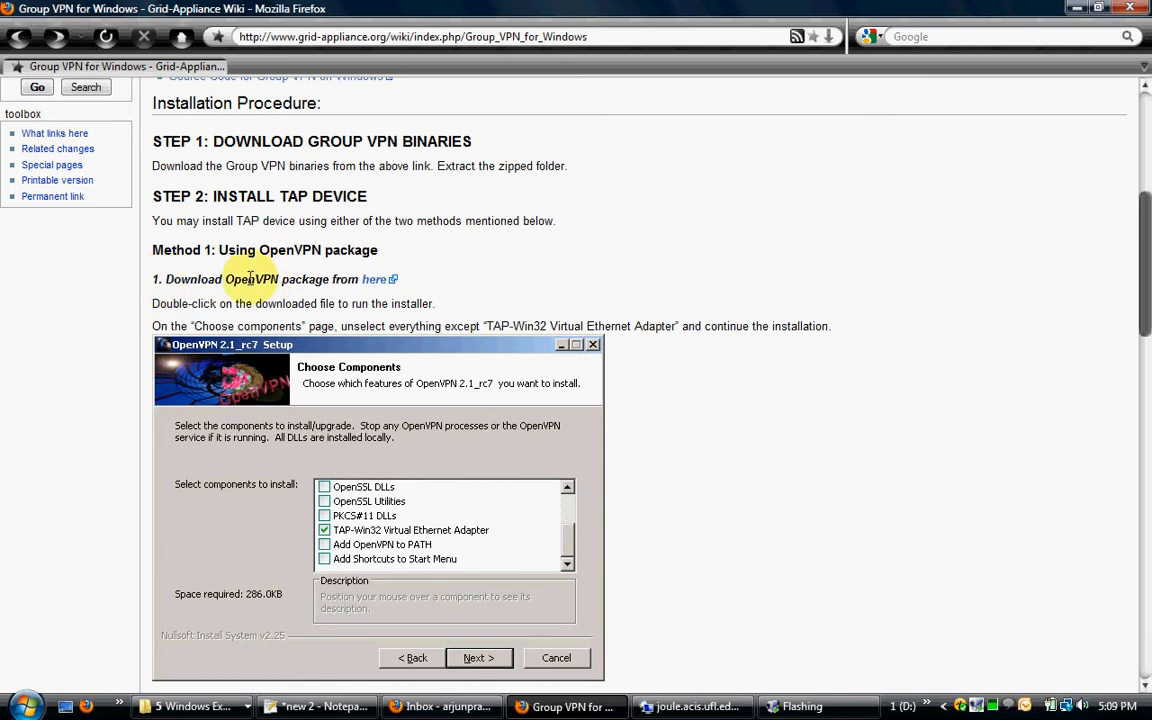
scroll(297, 276, down, 15)
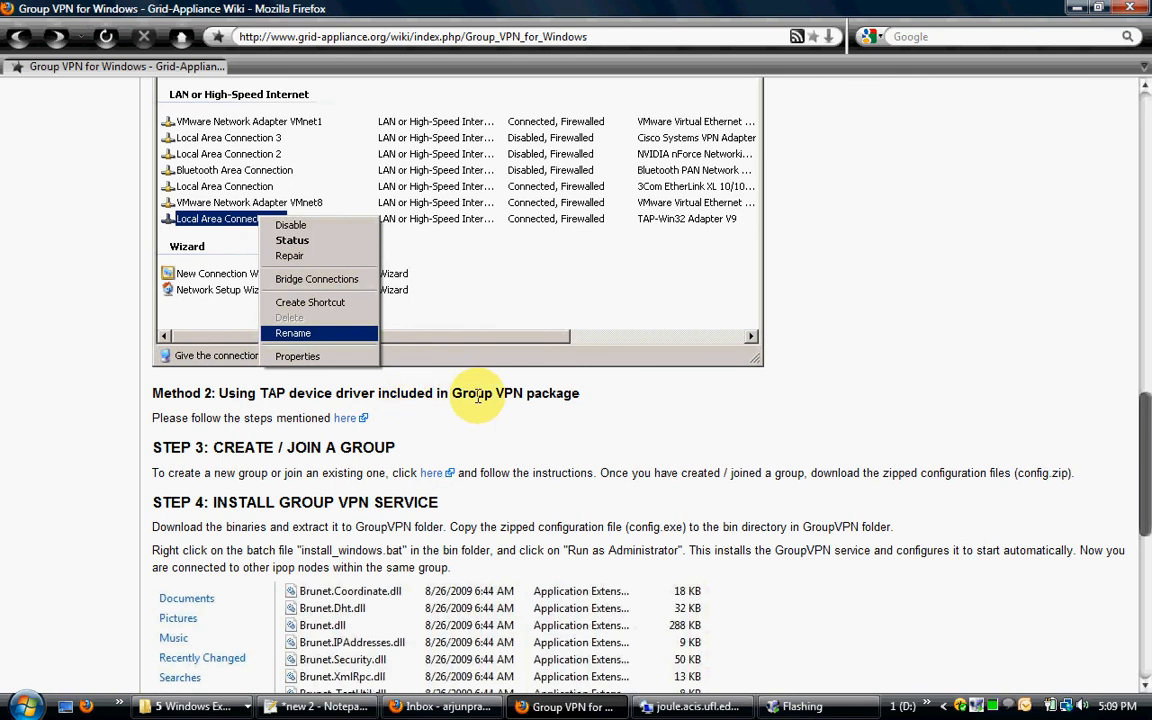
scroll(478, 395, up, 12)
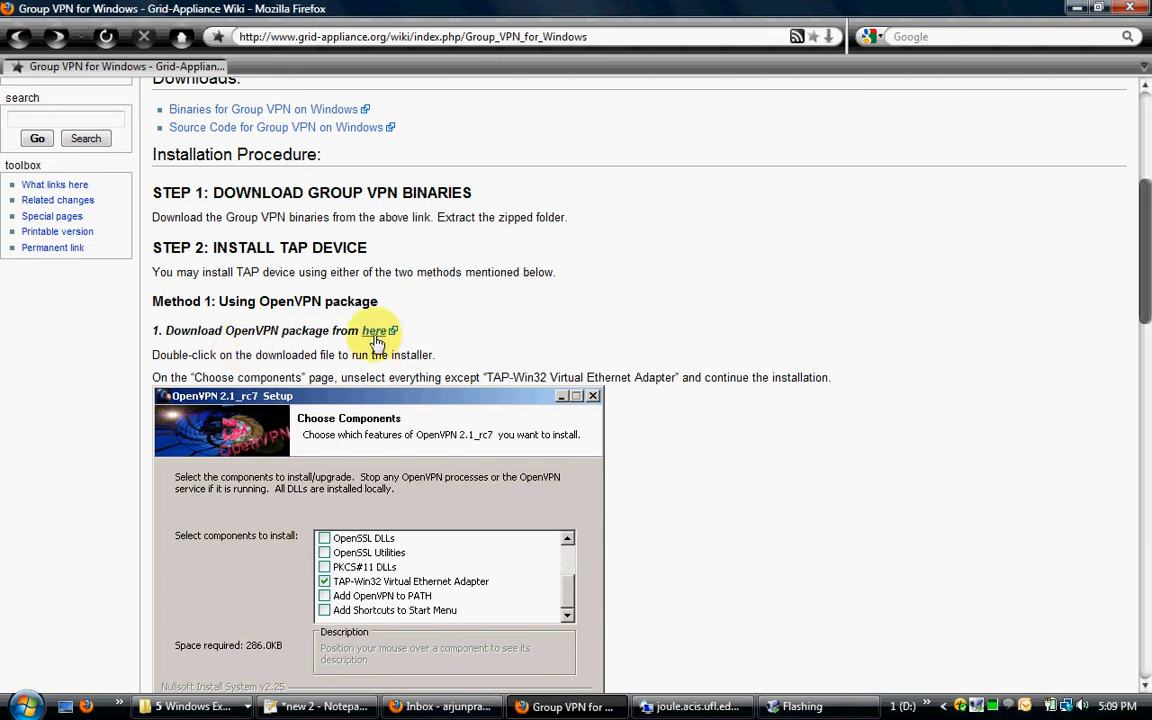
click(375, 341)
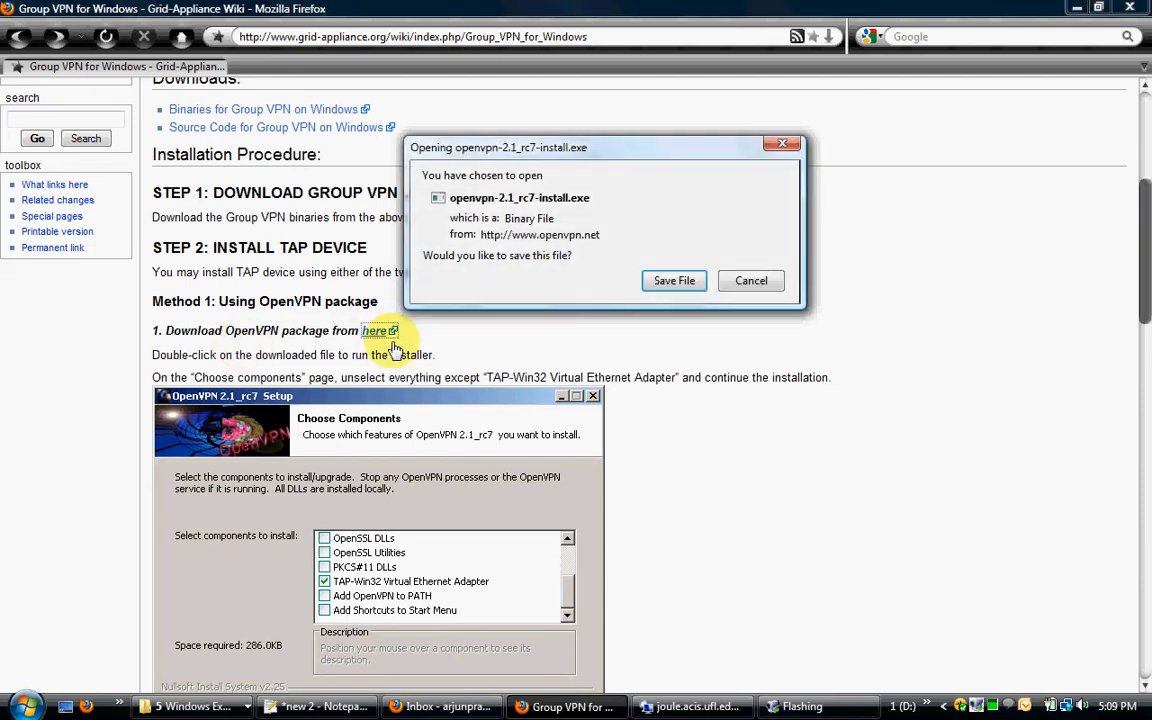
click(657, 285)
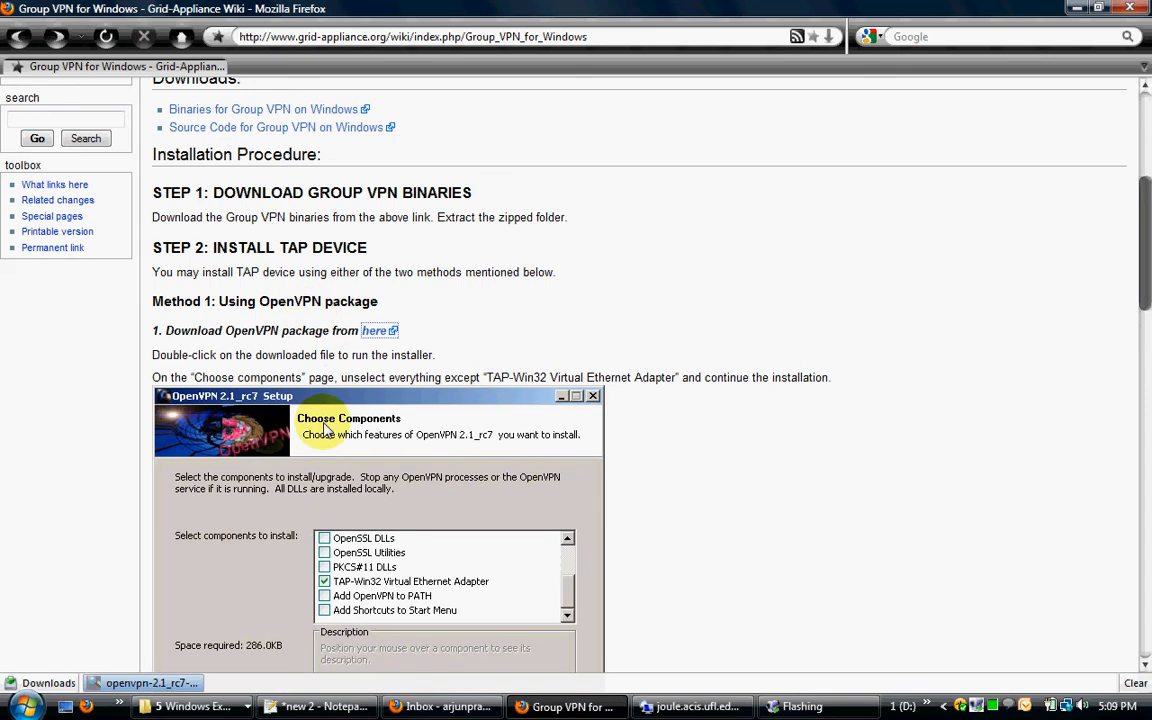
mouse_move(150, 686)
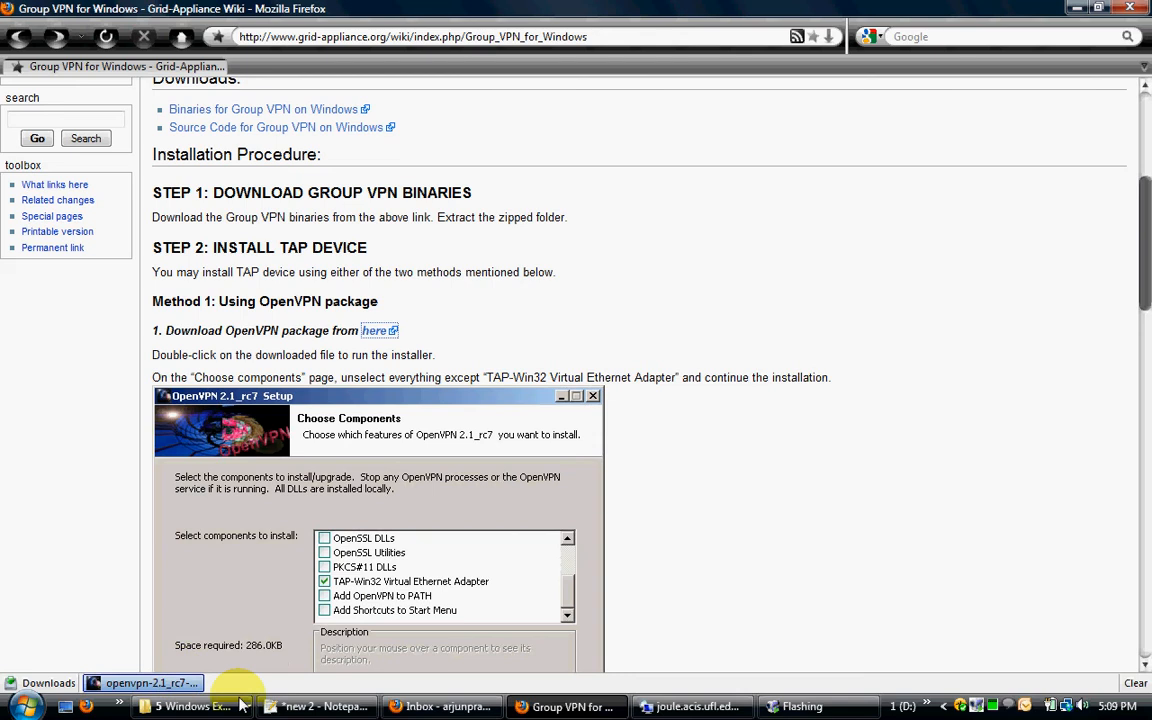
Step: Open the computer's network connections, maximize the window and examine the existing adapters
click(26, 707)
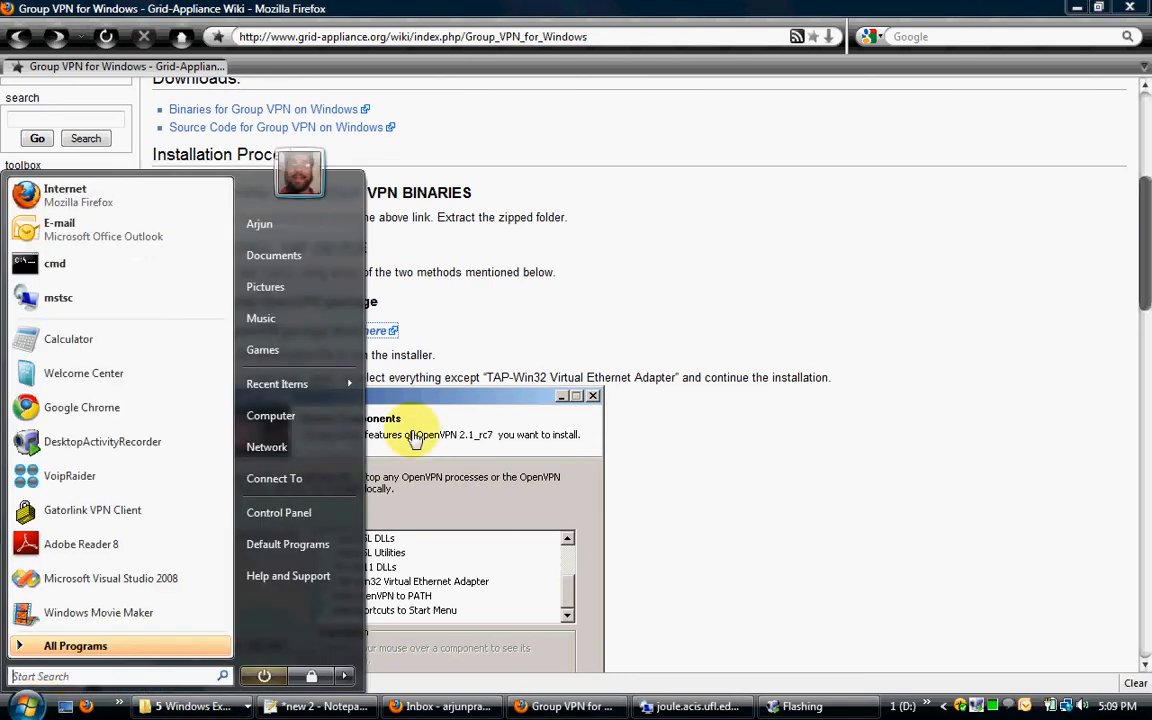
click(268, 447)
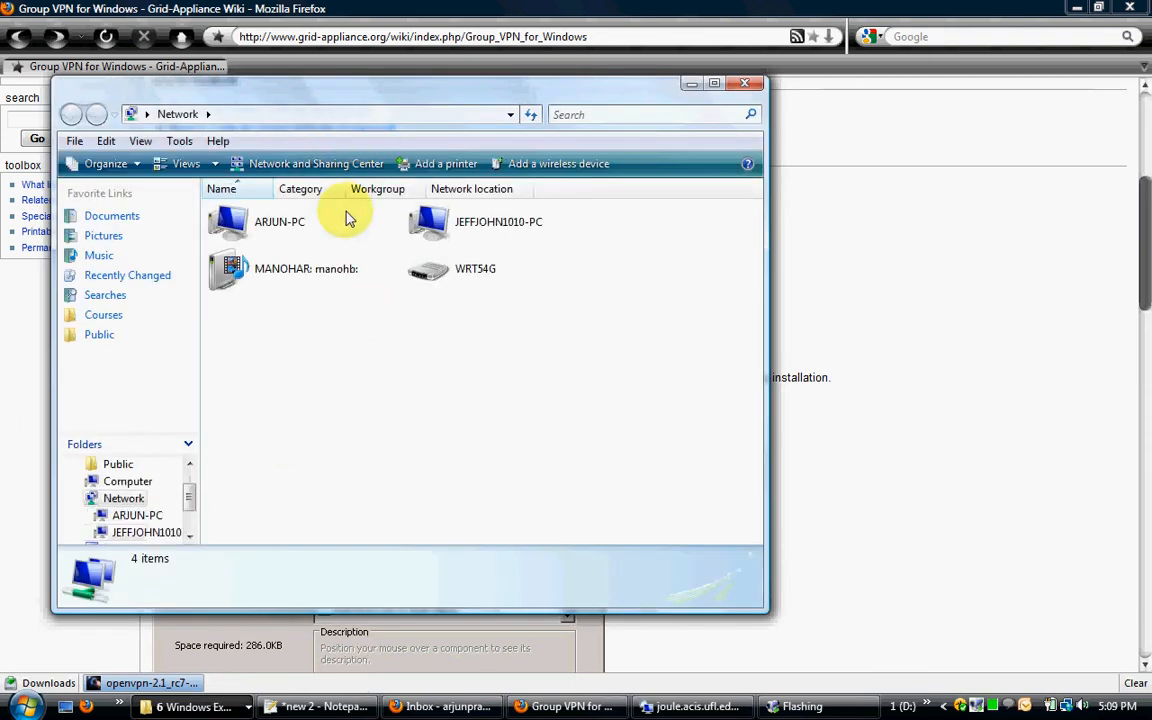
click(306, 166)
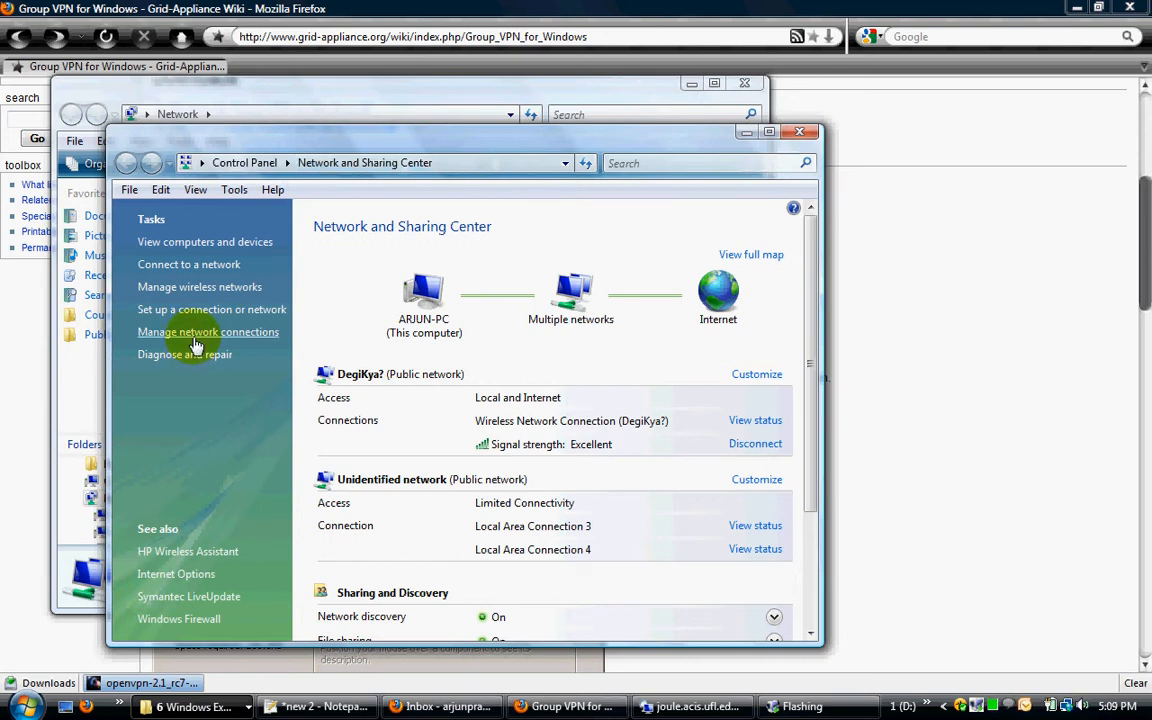
click(195, 336)
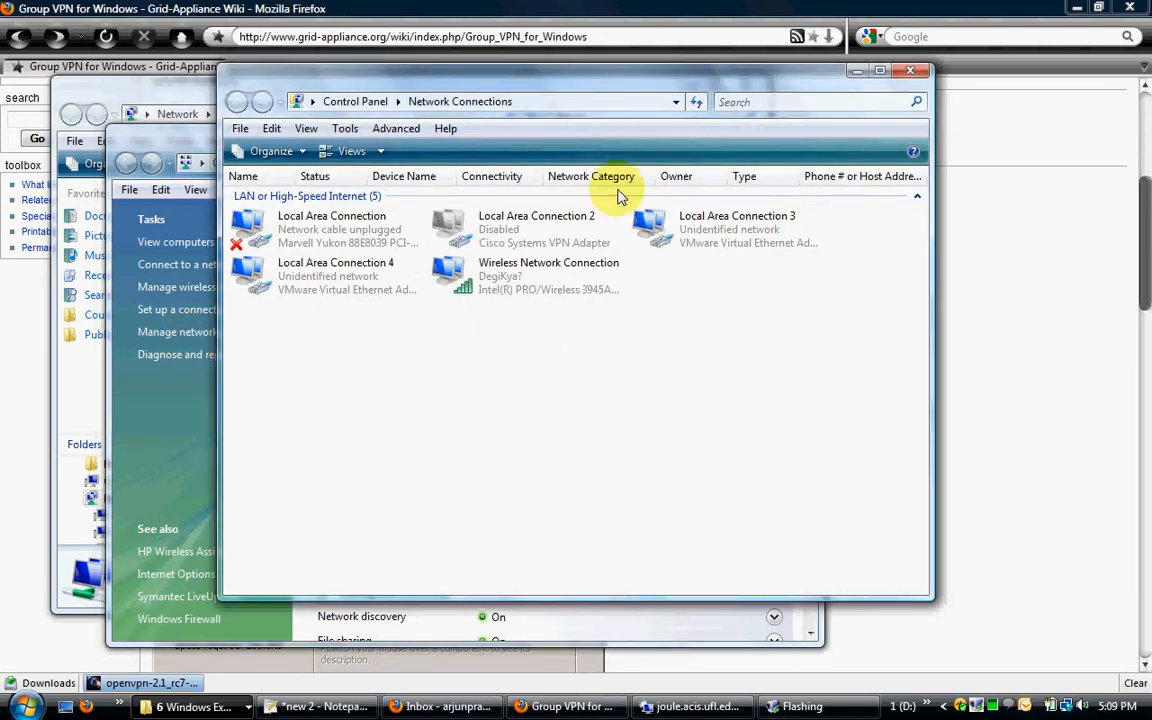
double_click(672, 95)
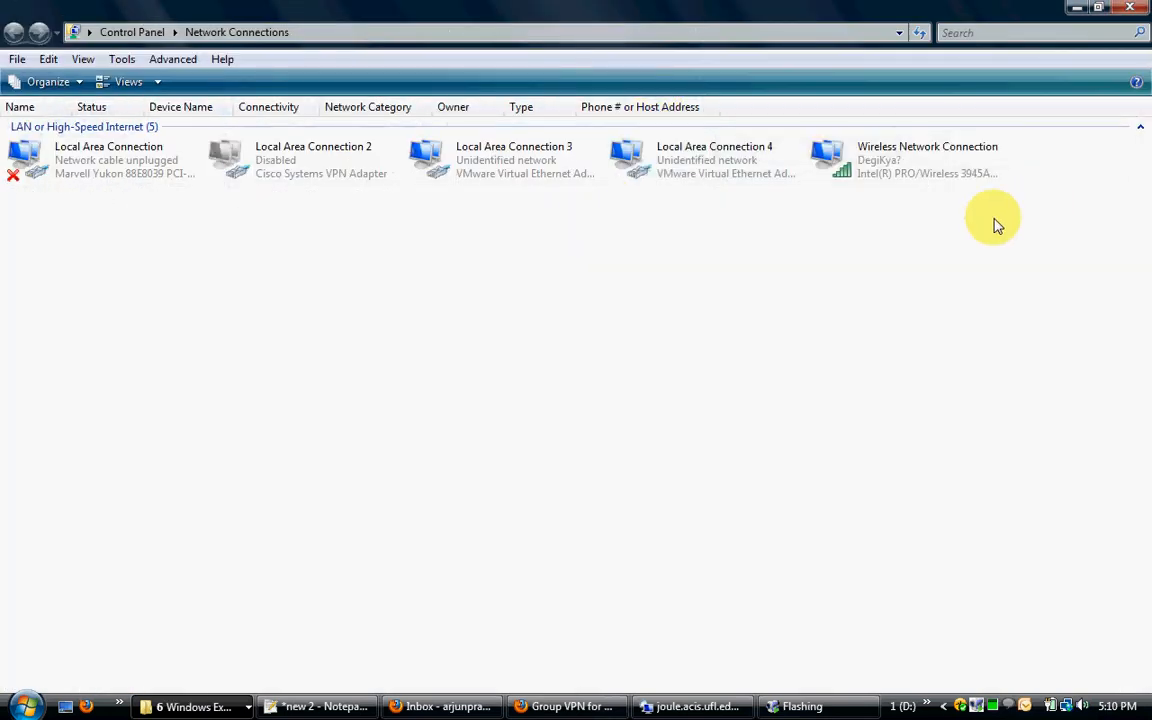
drag(1032, 229, 21, 147)
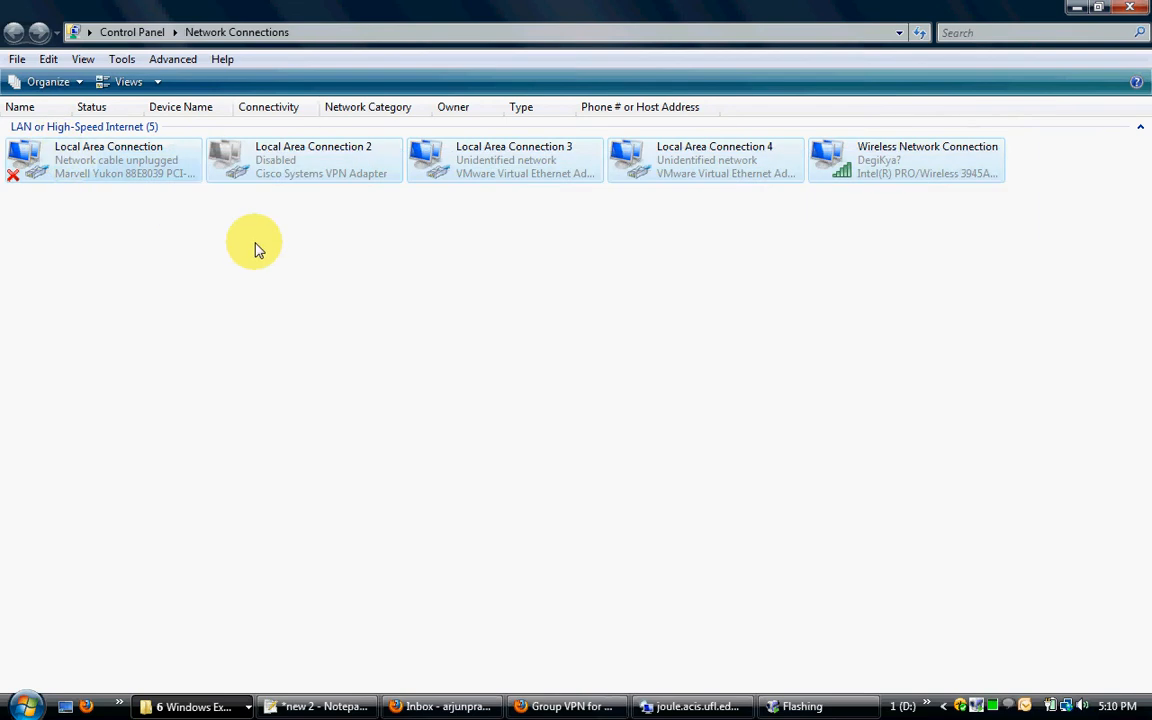
click(646, 202)
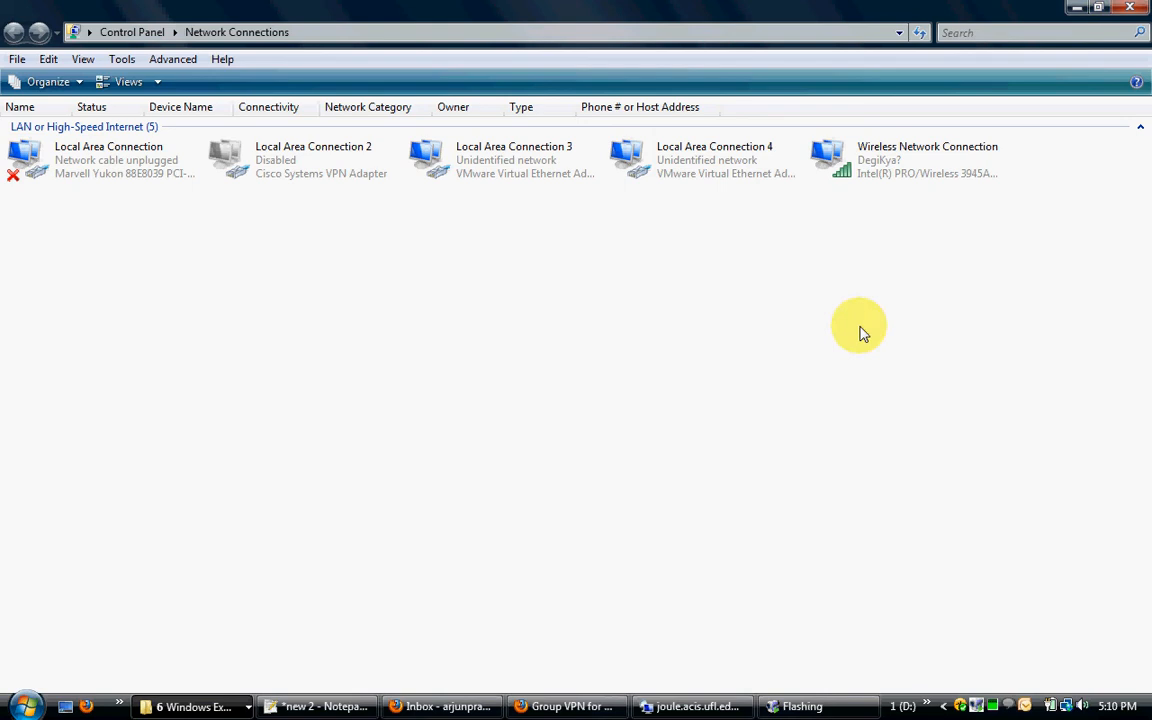
Step: Return to the browser, run the downloaded OpenVPN 2.1_rc7 setup and proceed to its component selection
click(555, 706)
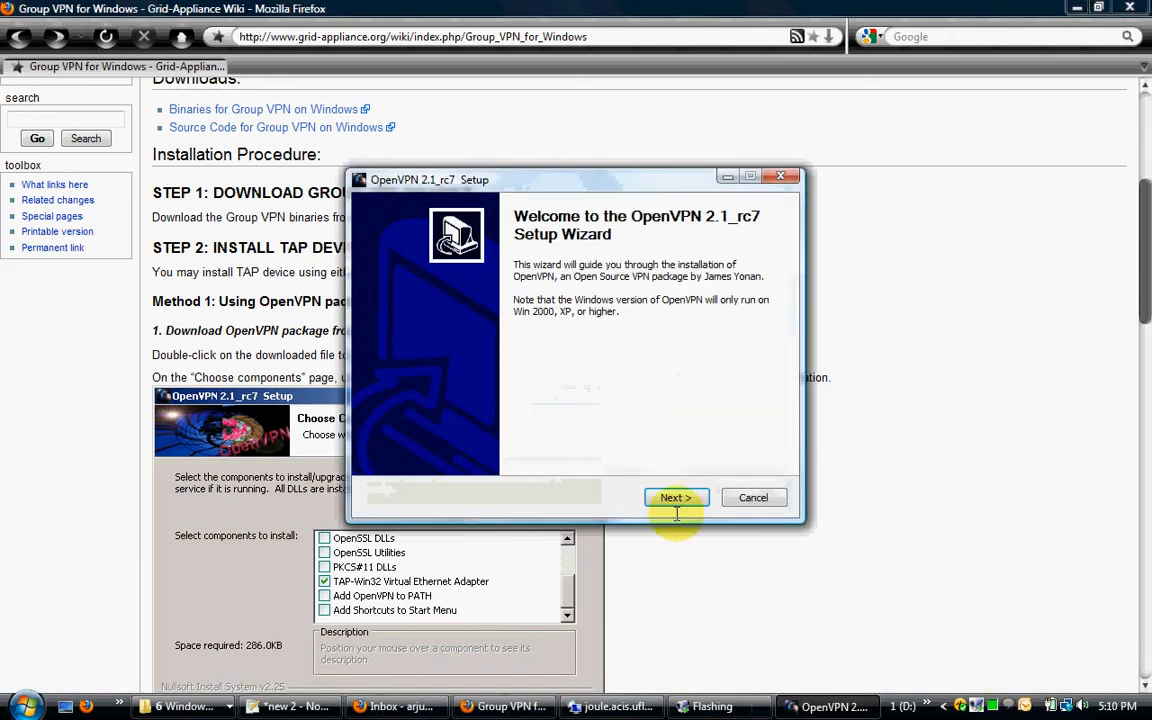
click(674, 497)
click(675, 497)
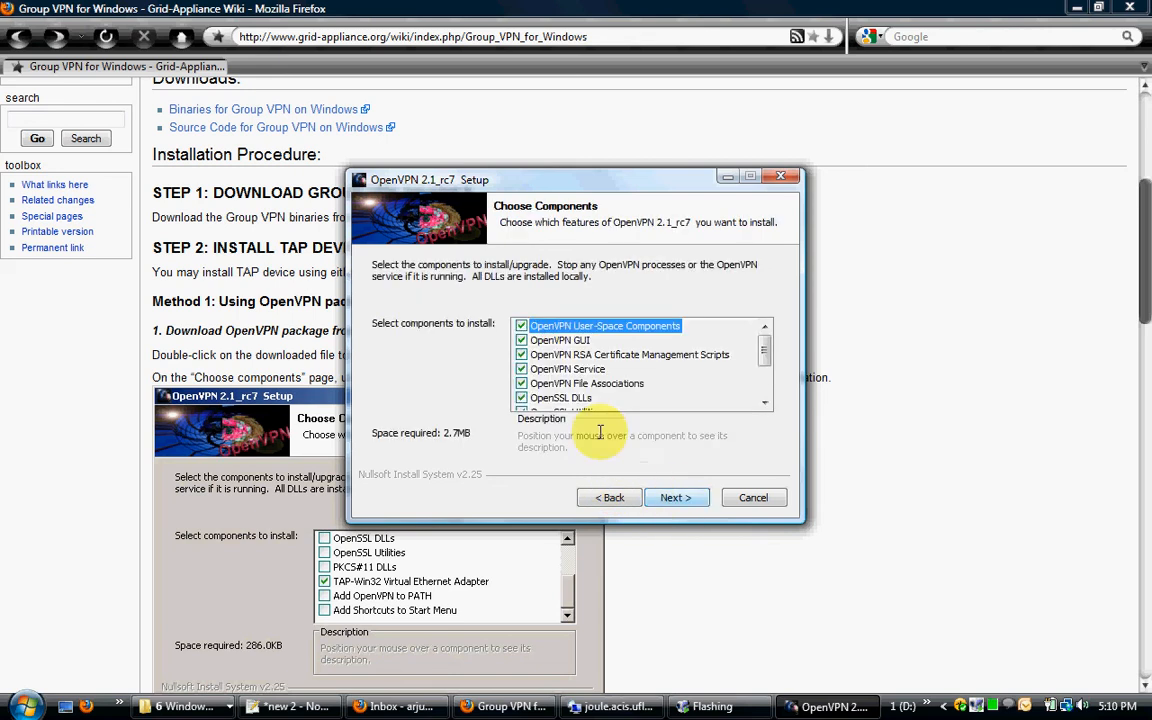
Step: Deselect every OpenVPN component except TAP-Win32 Virtual Ethernet Adapter, check the selection and continue to the install location
click(521, 326)
click(572, 340)
click(575, 355)
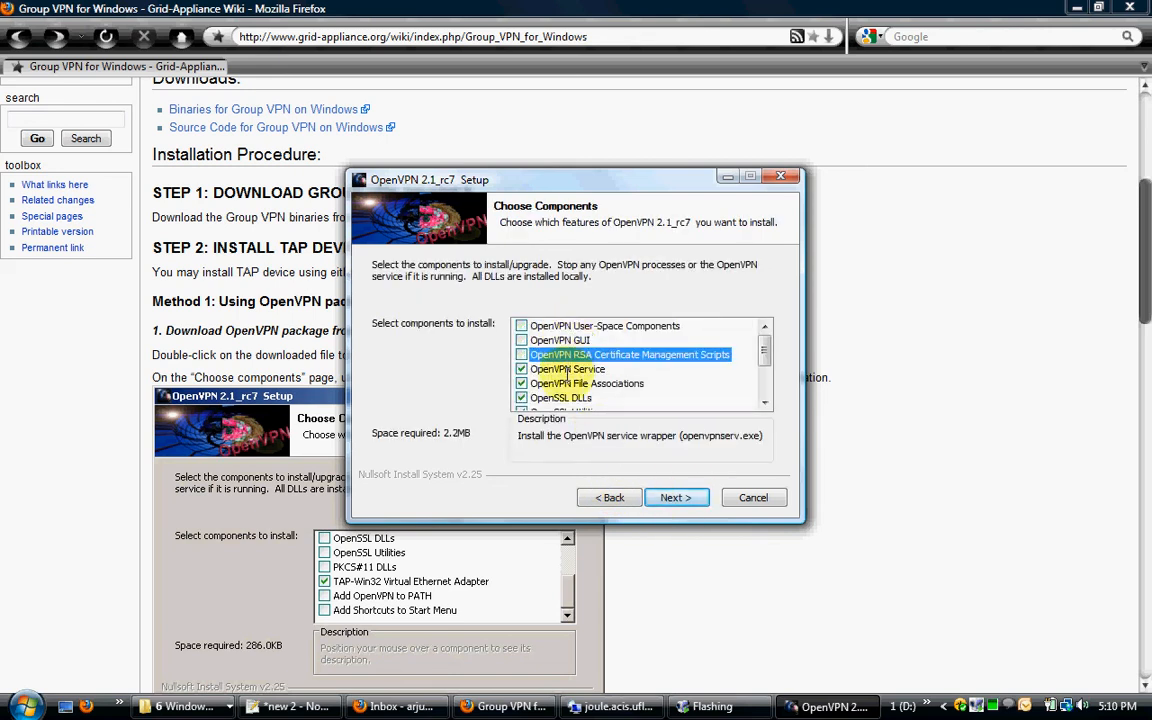
click(577, 369)
click(580, 383)
click(583, 397)
scroll(583, 399, down, 2)
click(566, 340)
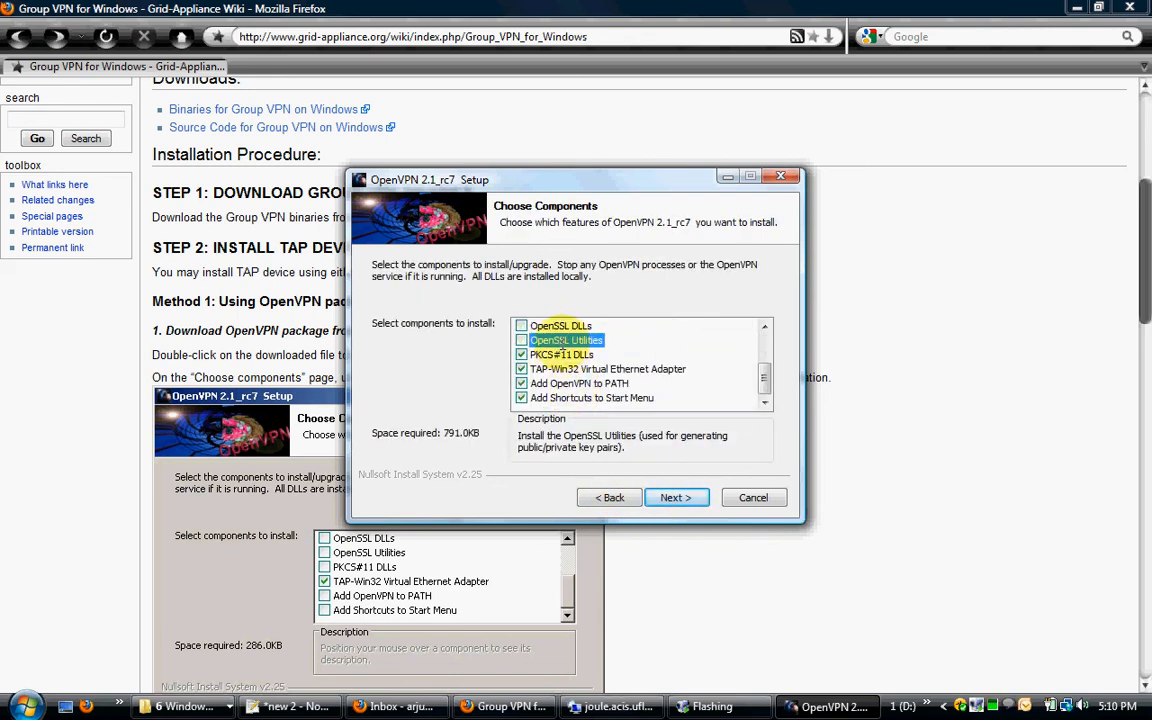
click(562, 355)
click(586, 384)
click(585, 397)
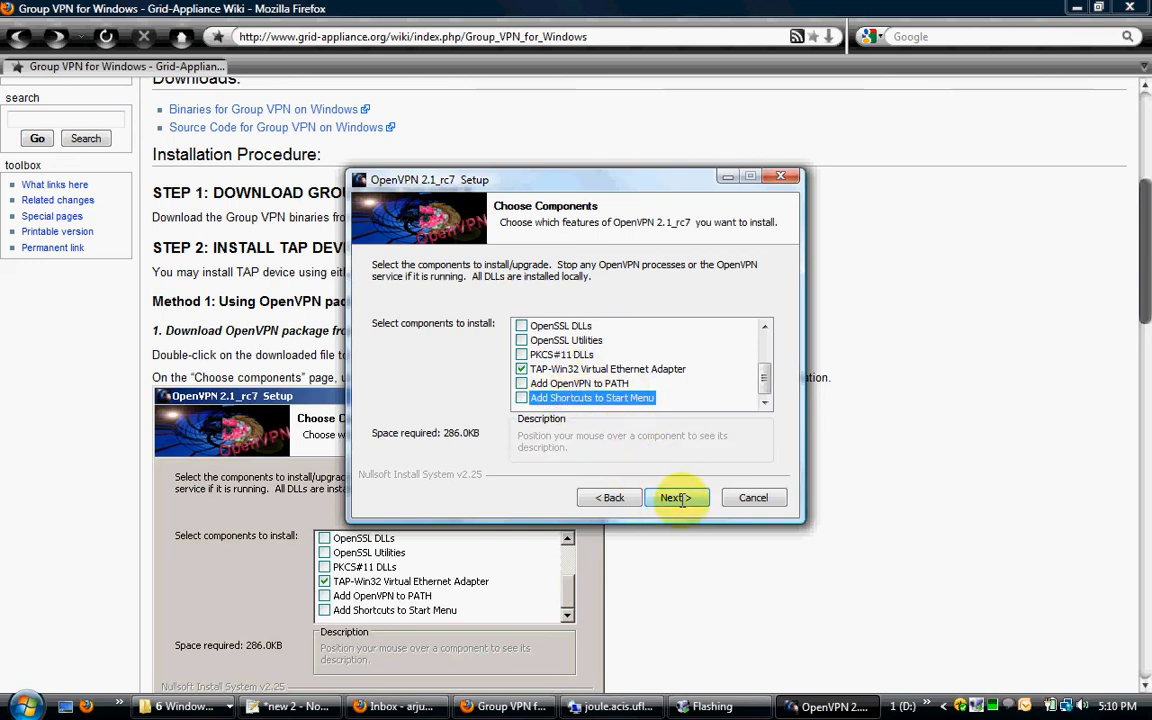
scroll(590, 365, up, 2)
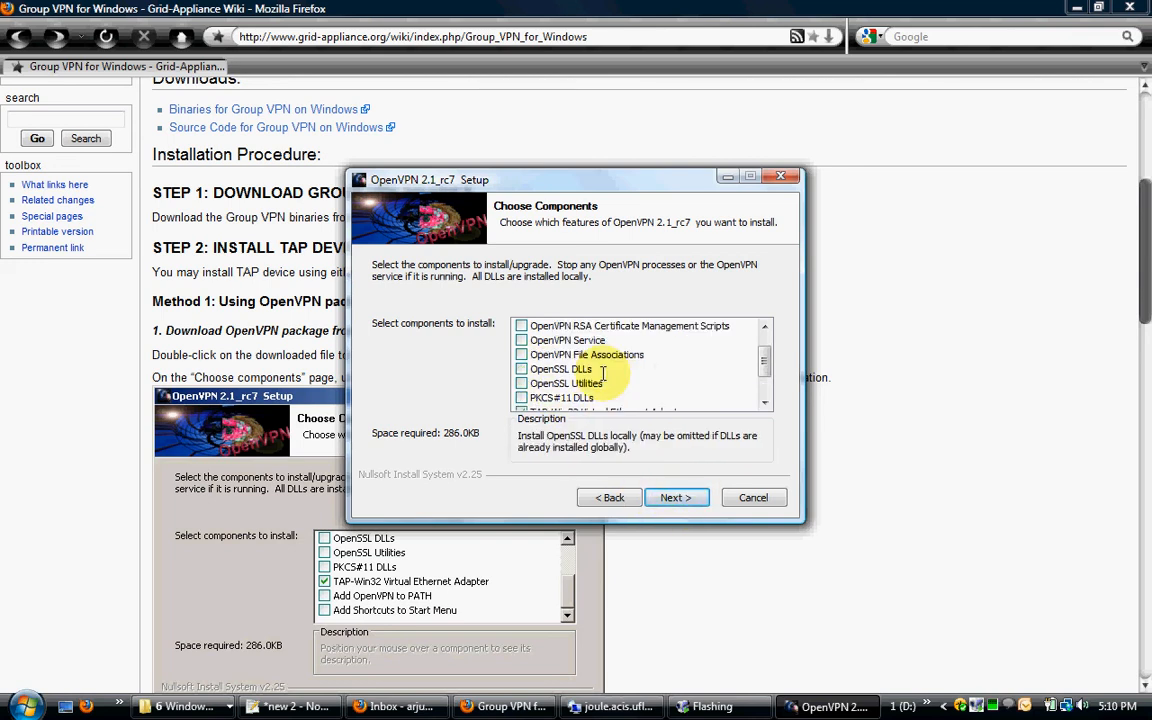
scroll(590, 365, down, 2)
click(675, 497)
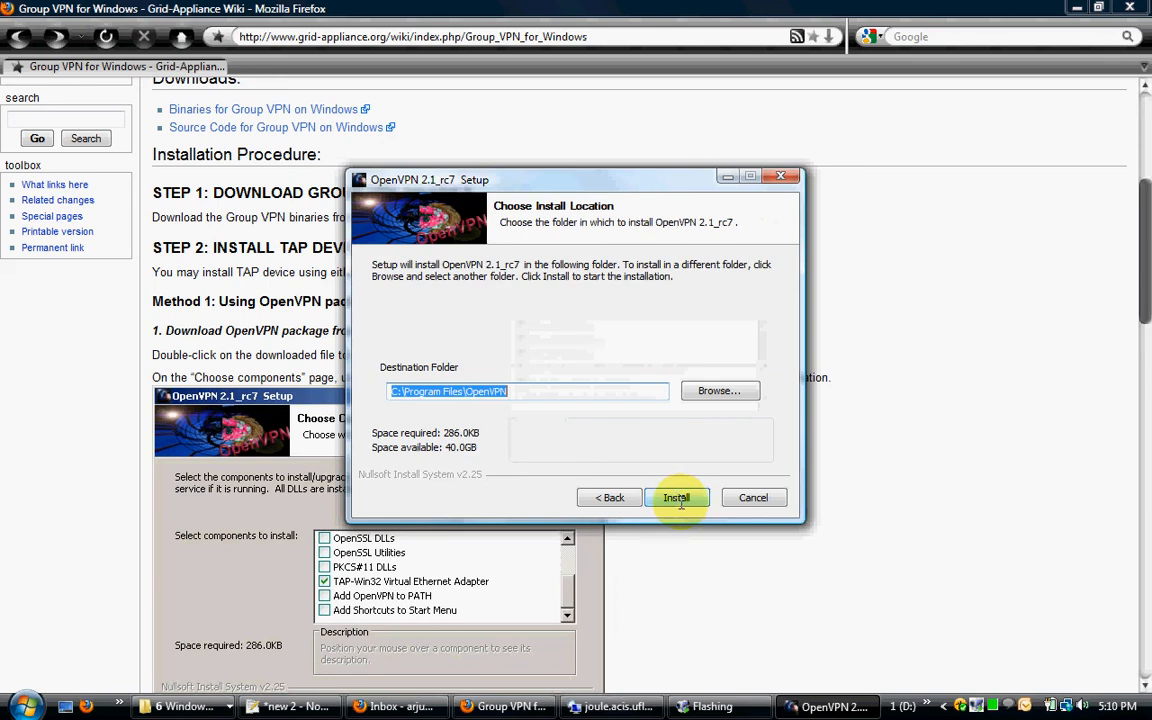
Step: Install OpenVPN into the default destination folder and finish the setup wizard without showing the Readme
click(675, 497)
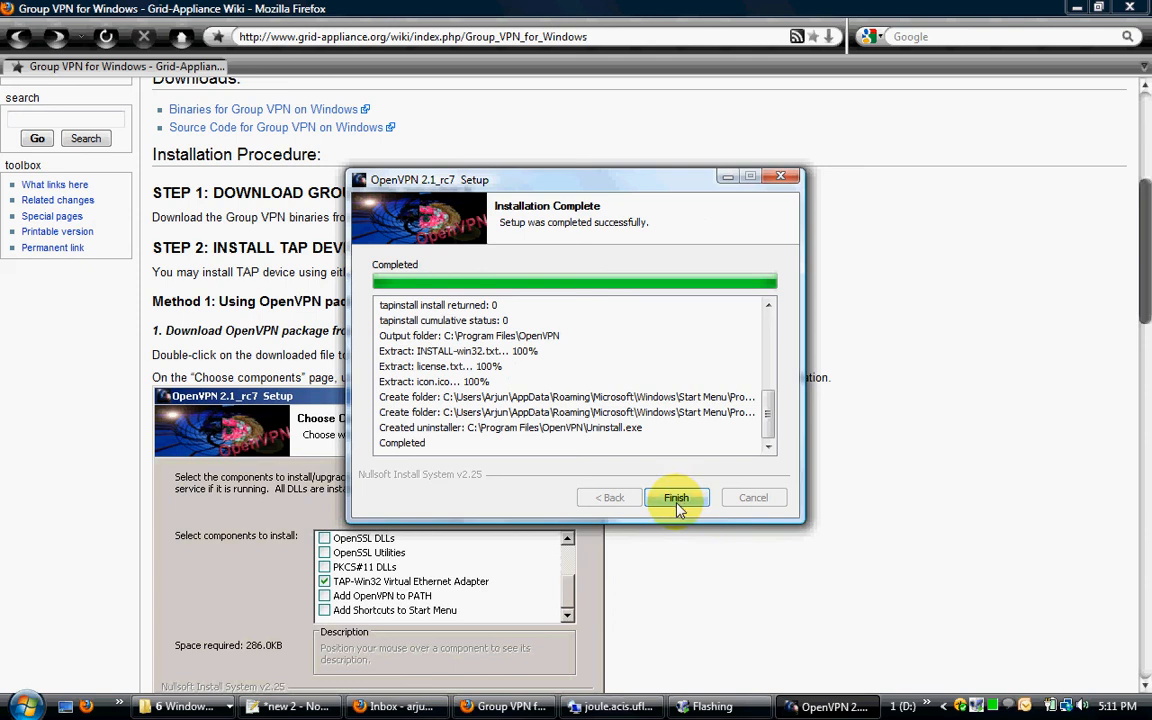
click(676, 497)
click(530, 332)
click(676, 497)
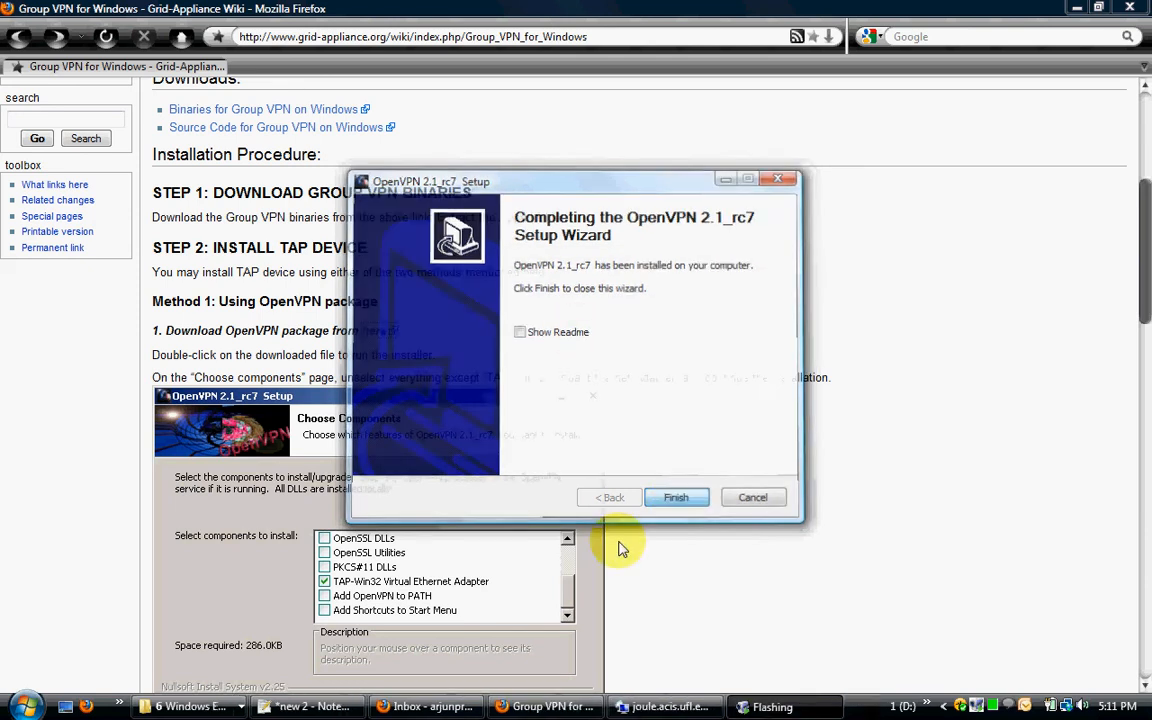
Step: Switch to the Network Connections window and rename the TAP-Win32 Adapter V9 connection to tapipop
click(195, 706)
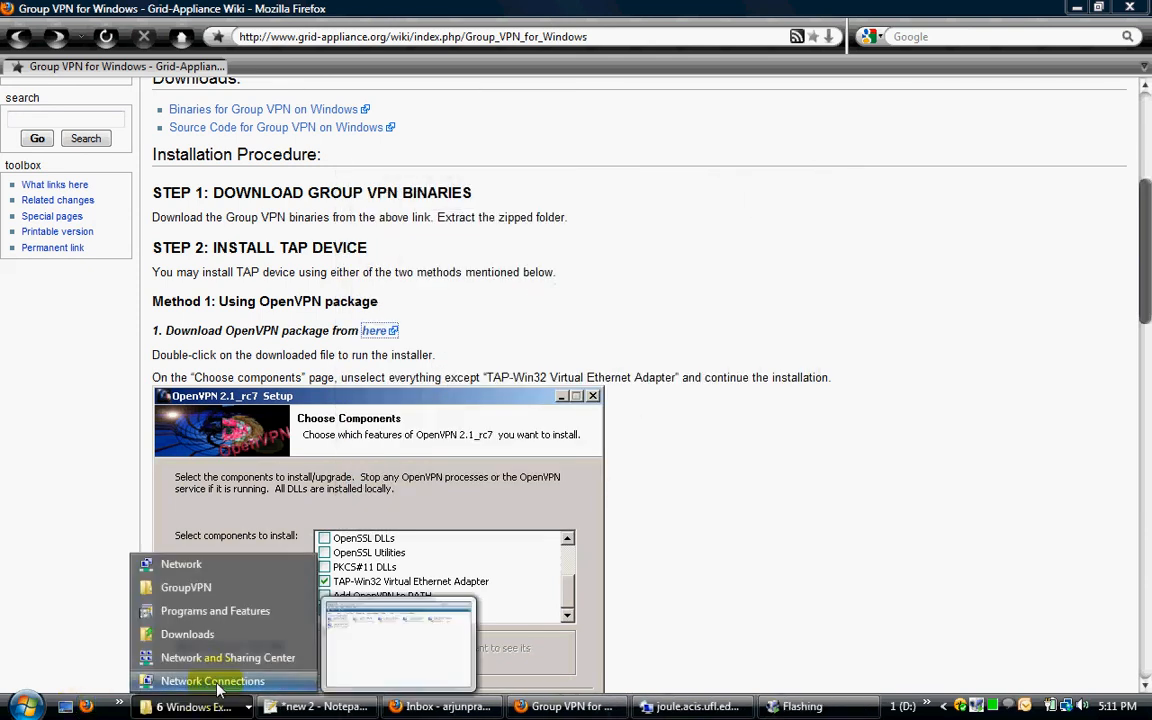
click(214, 681)
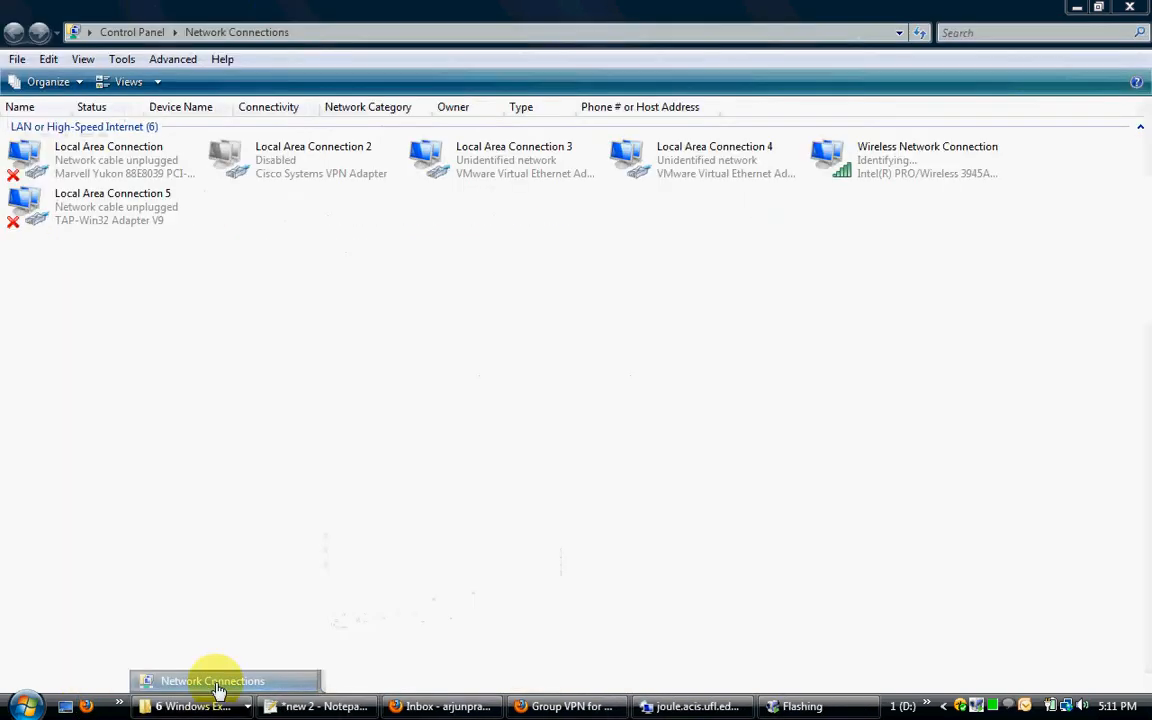
click(96, 217)
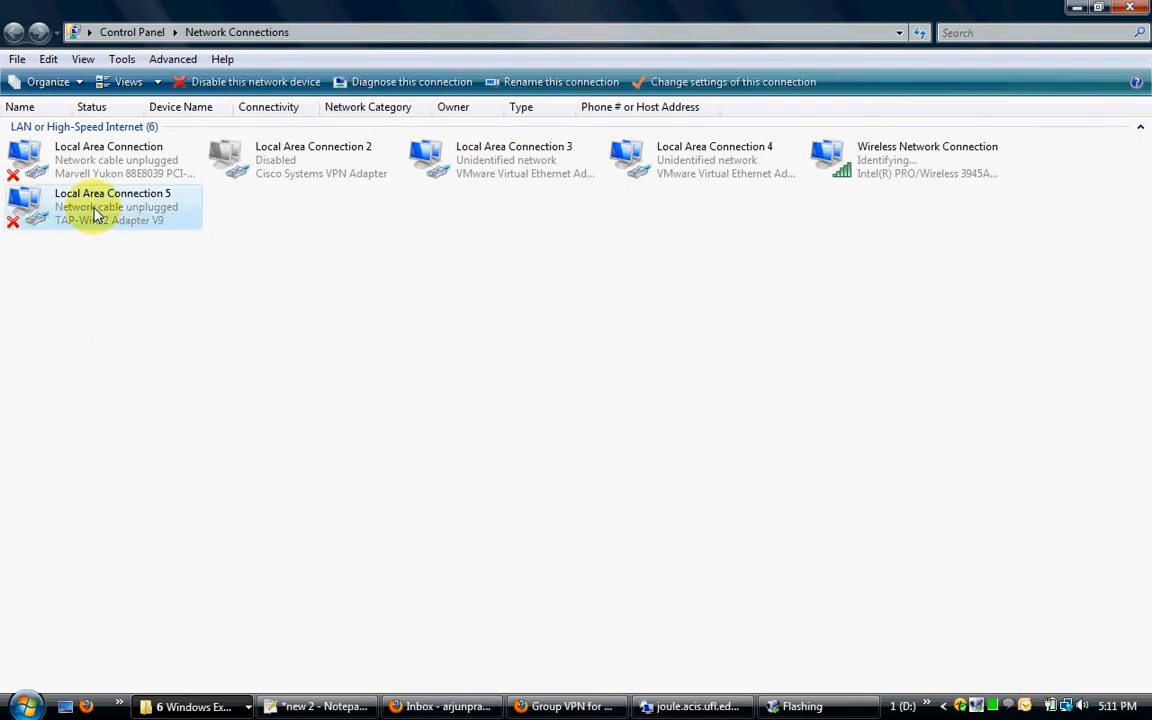
right_click(96, 217)
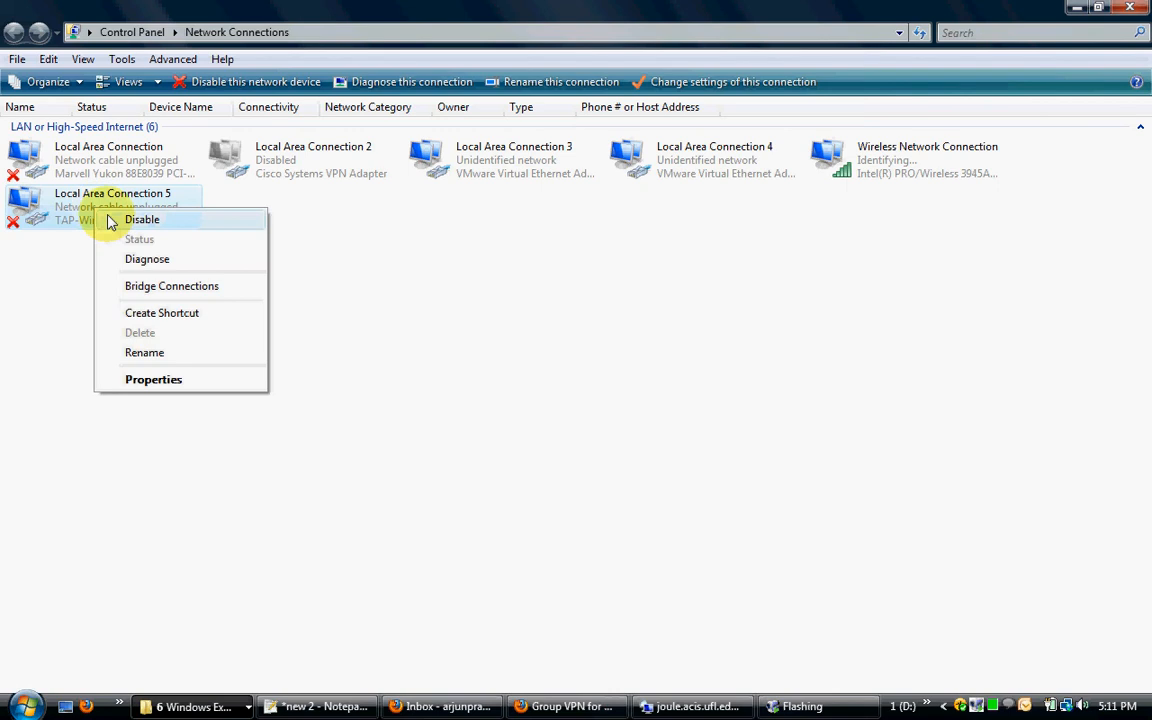
click(165, 355)
text(tapipop)
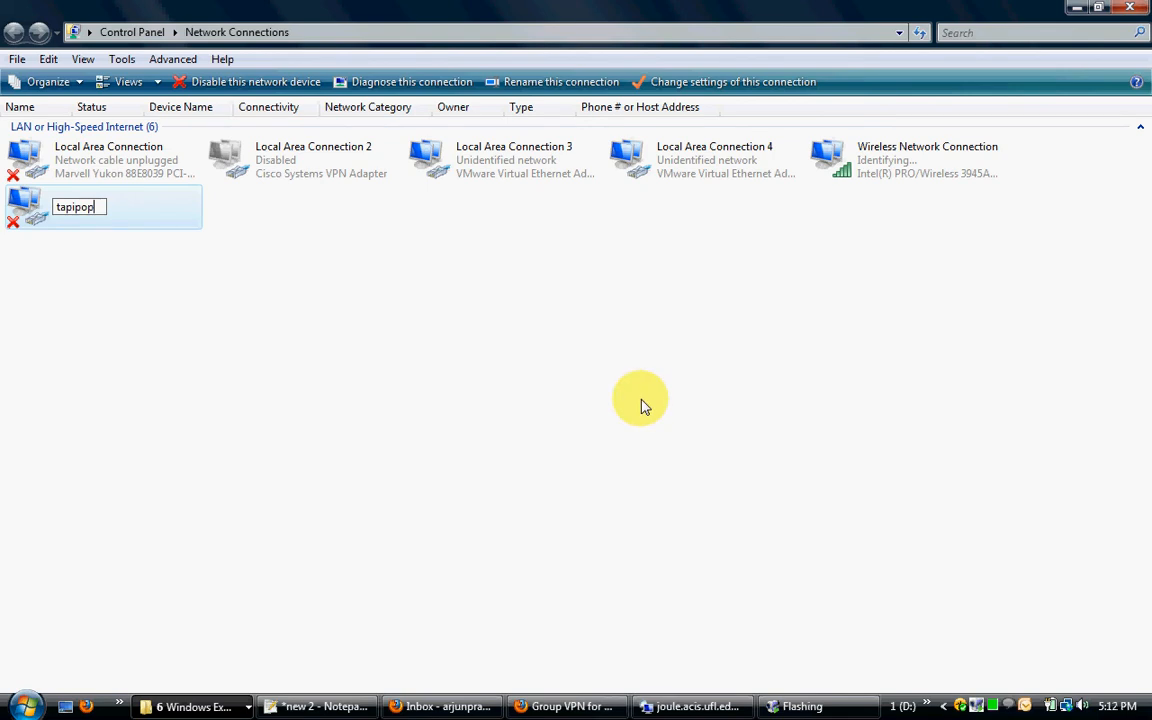
key(Return)
click(170, 400)
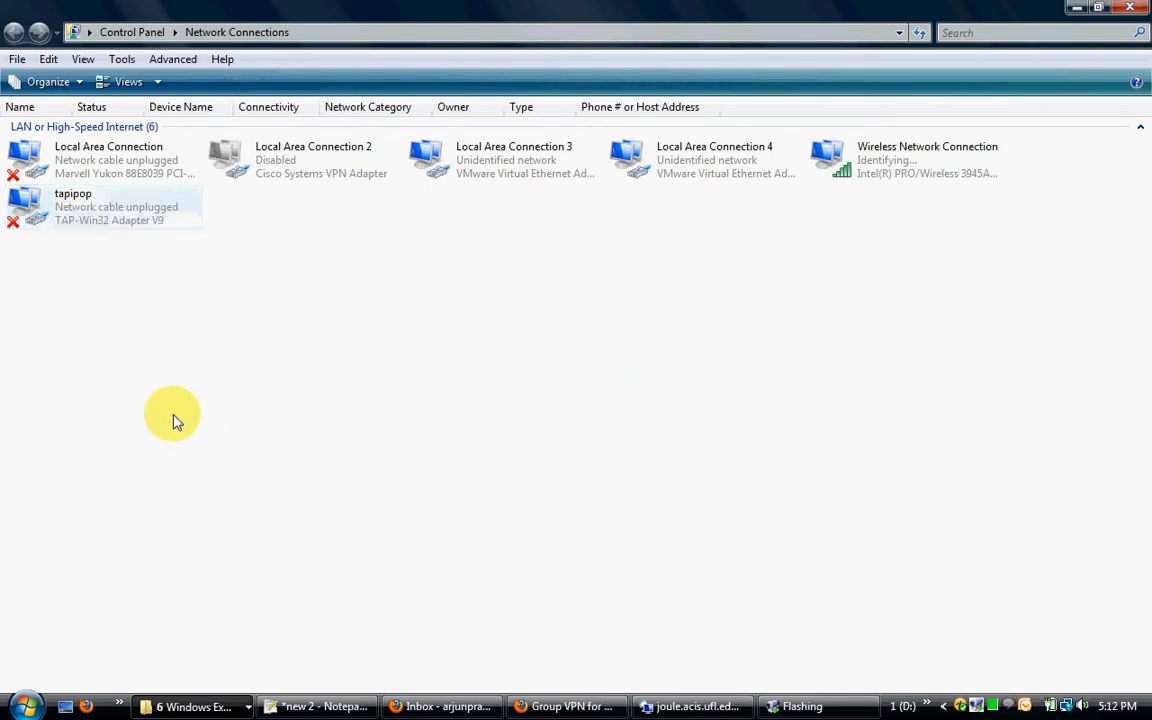
Step: Return to the Group VPN wiki page in Firefox and open the Step 3 create/join group link in a new tab
click(562, 706)
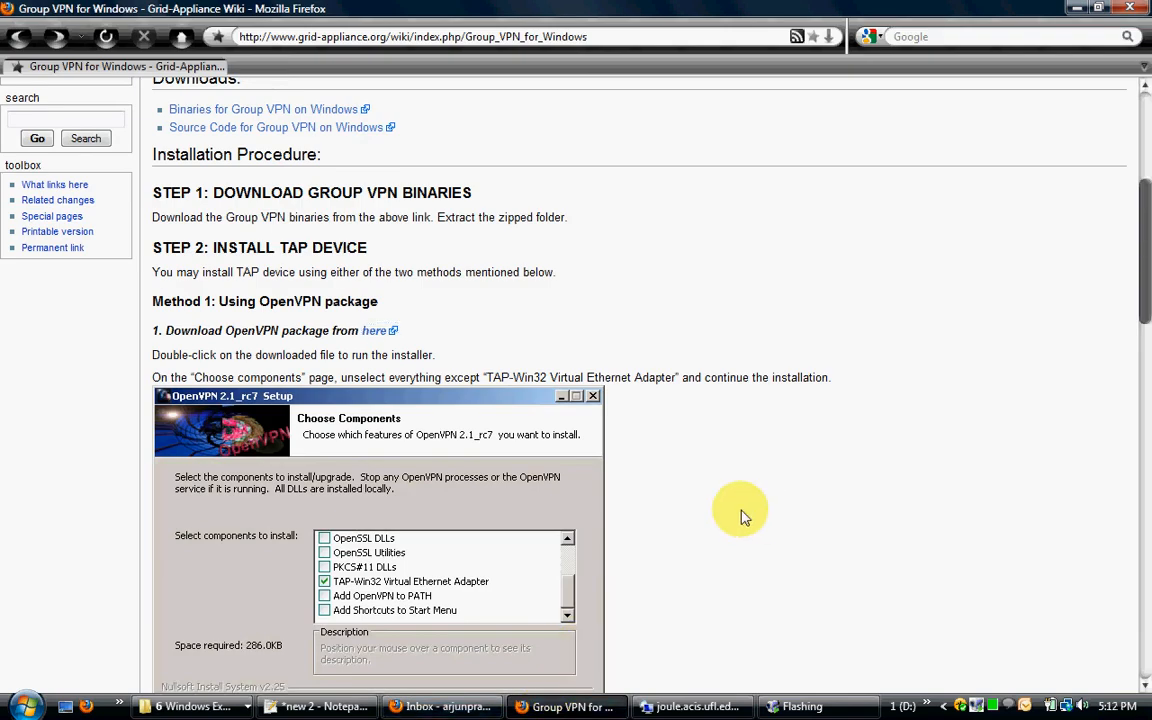
scroll(738, 512, down, 5)
scroll(738, 512, down, 2)
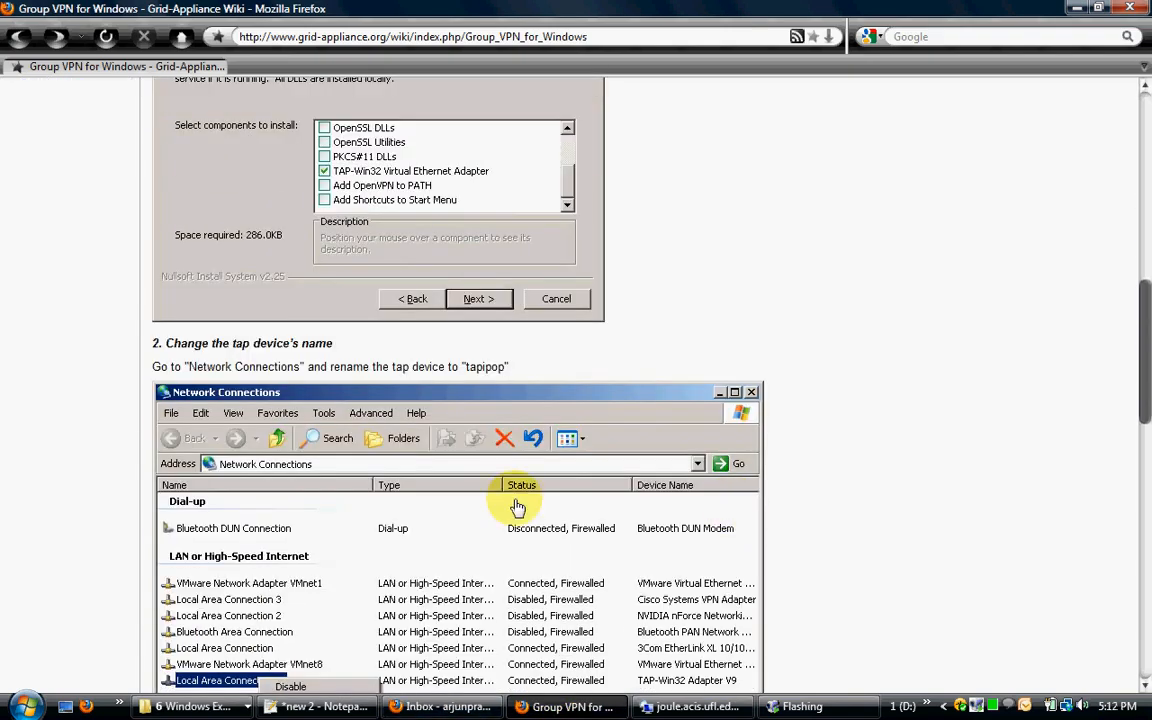
scroll(520, 505, down, 7)
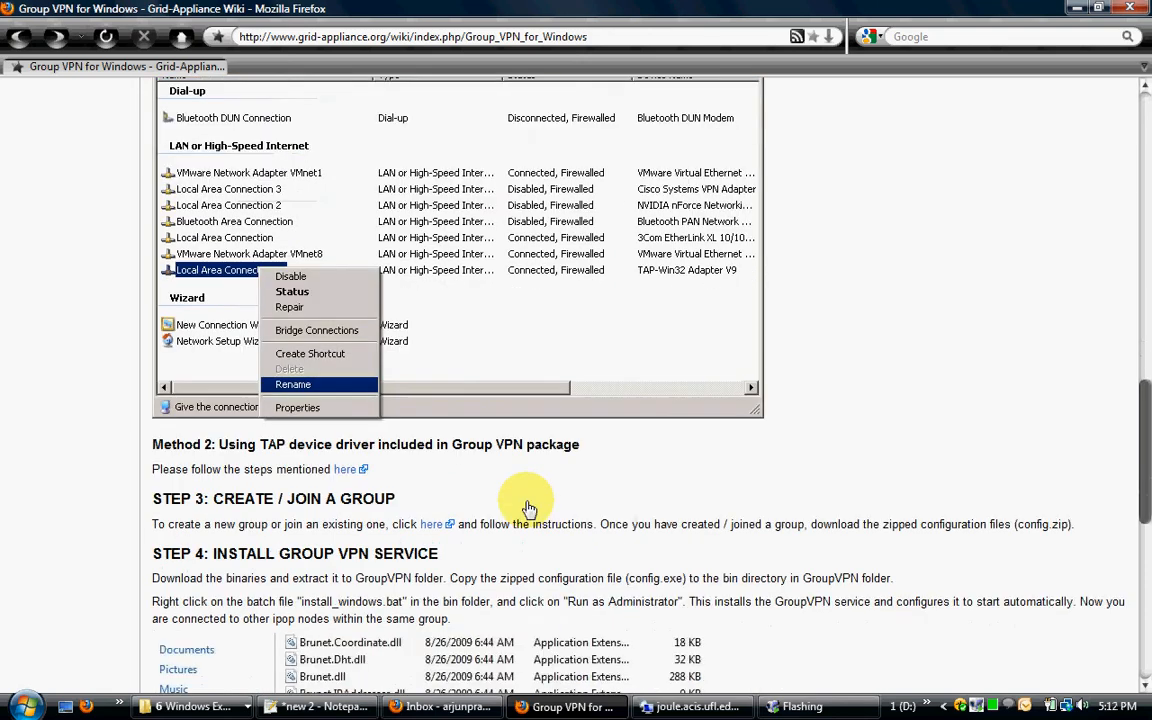
scroll(500, 502, down, 1)
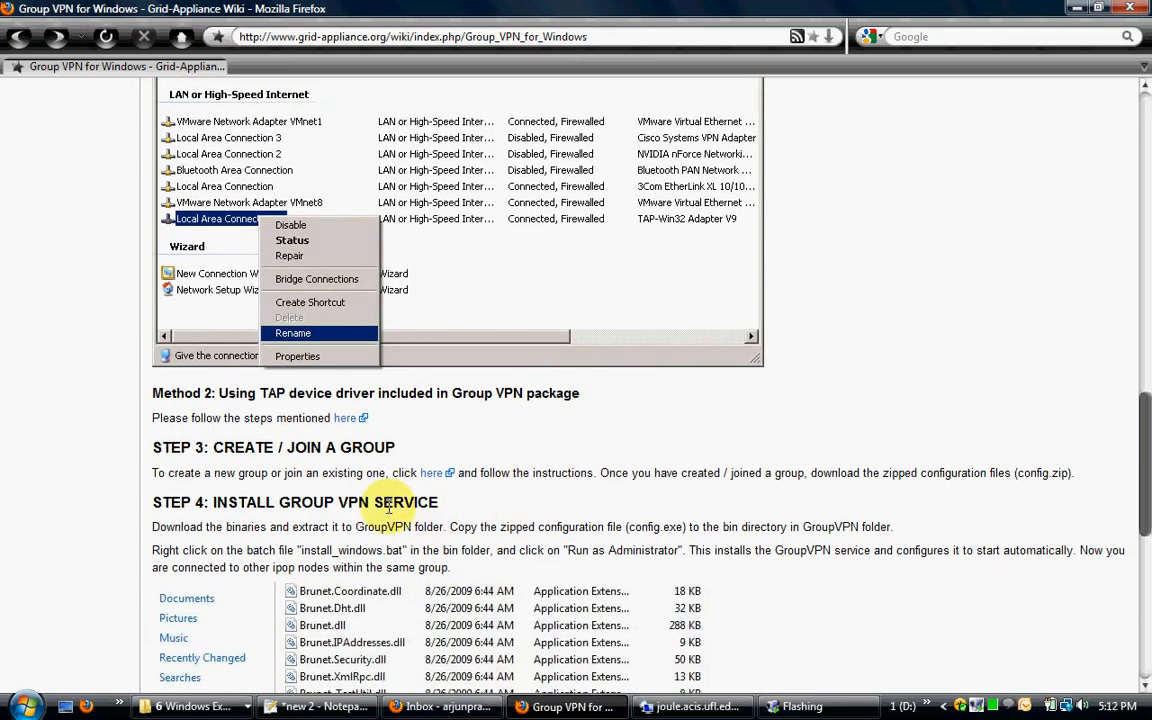
right_click(445, 474)
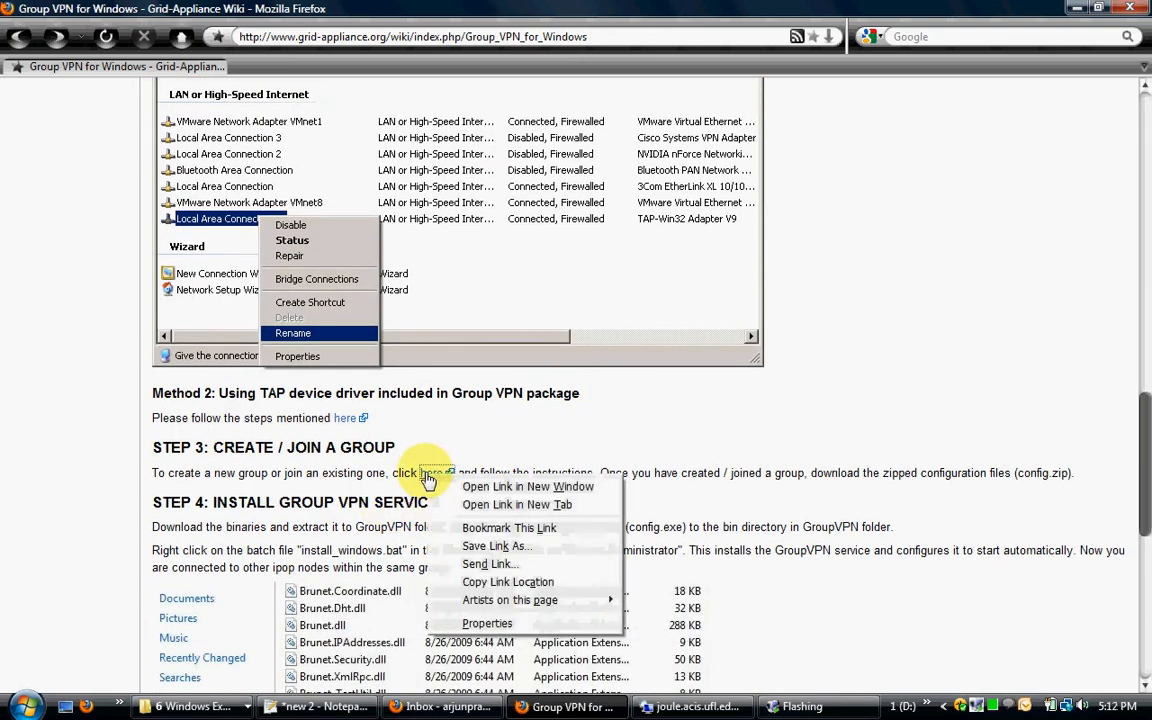
click(355, 472)
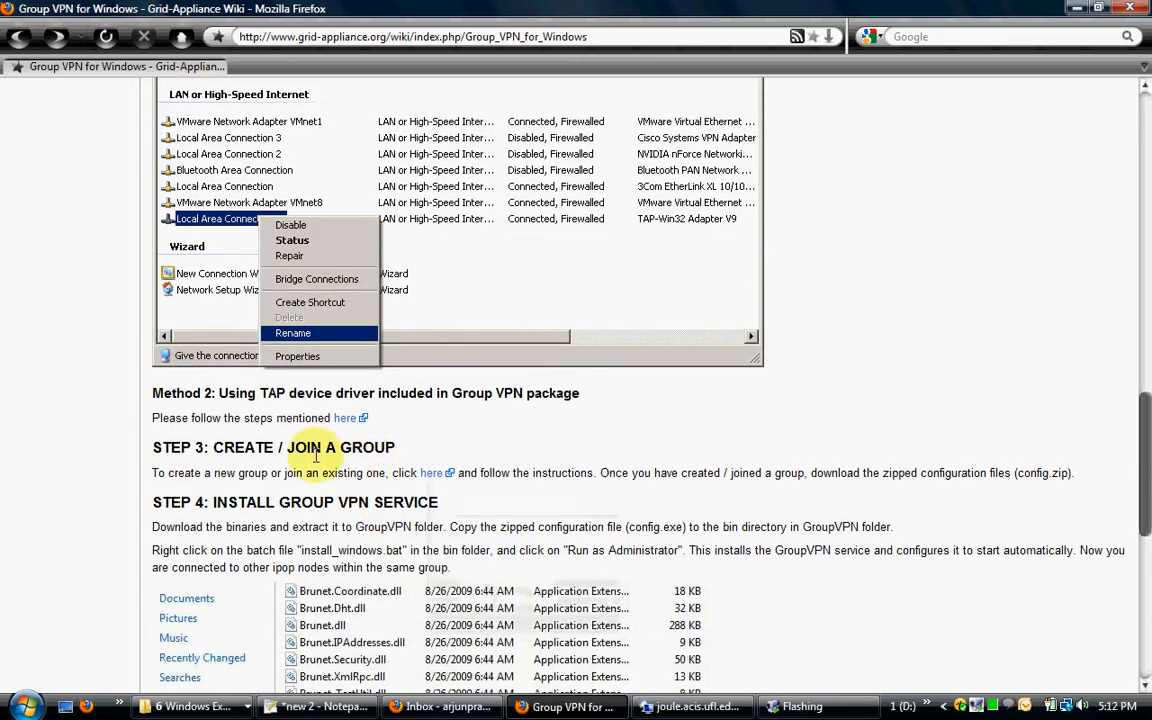
right_click(433, 475)
click(474, 503)
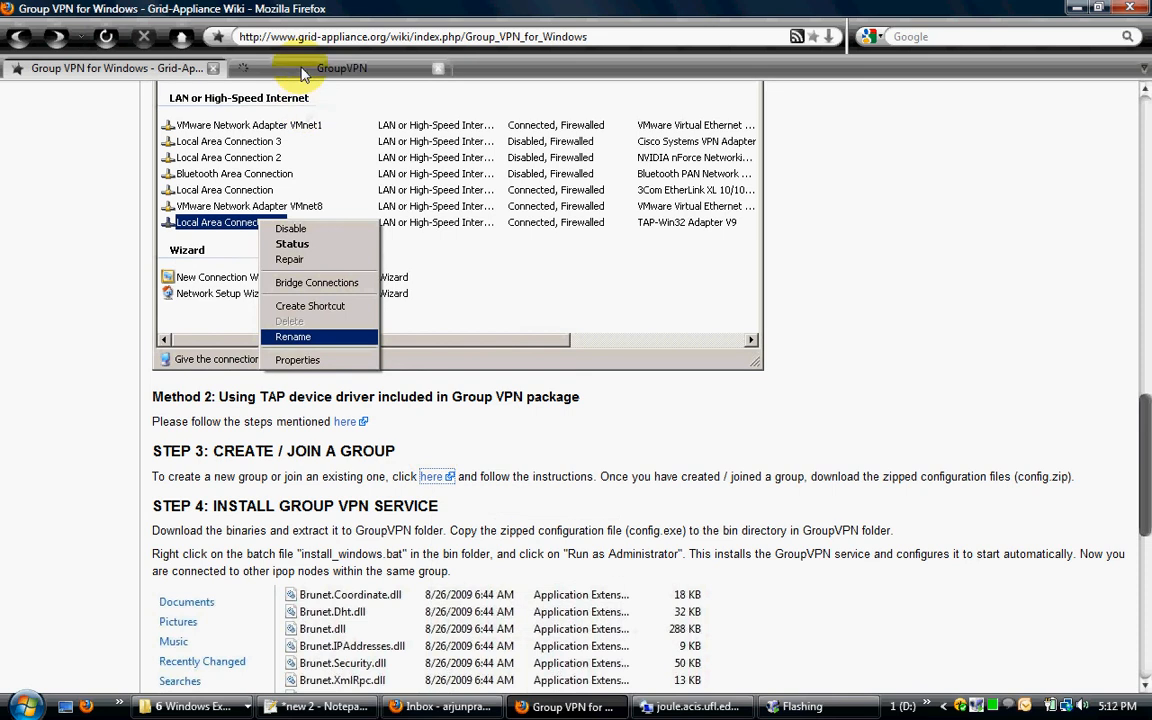
click(295, 68)
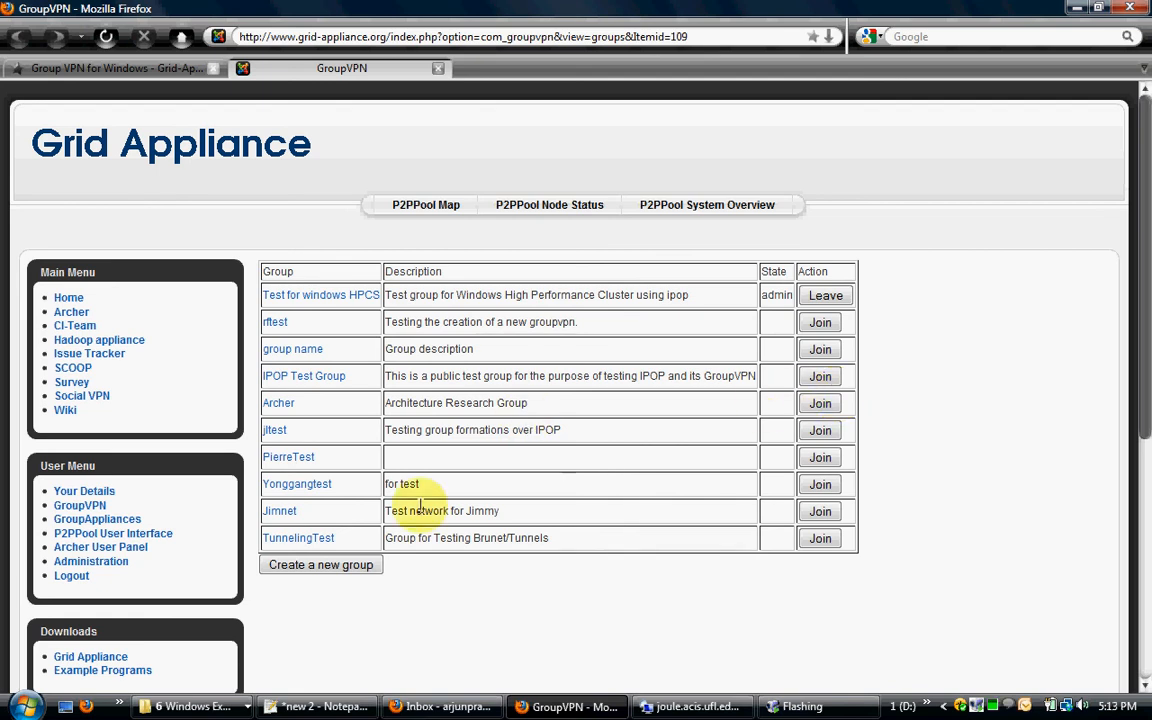
Step: Start a new group named Test_windows_group with the description "test windows group"
click(345, 567)
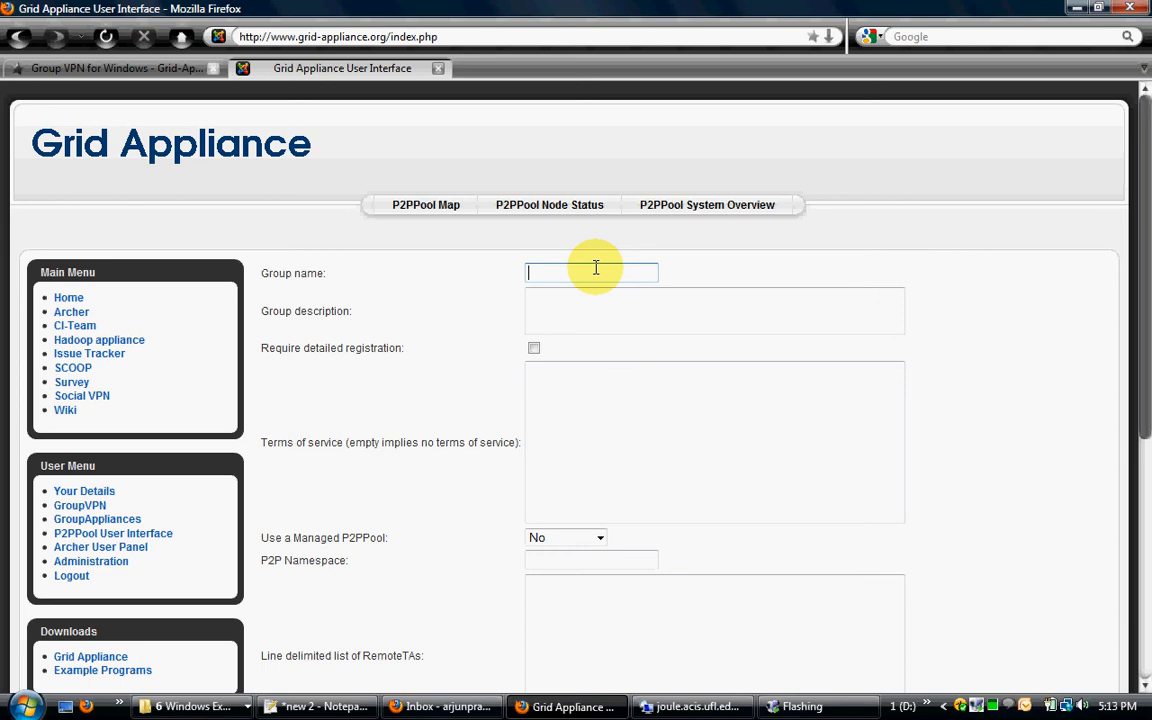
click(595, 268)
text(Test)
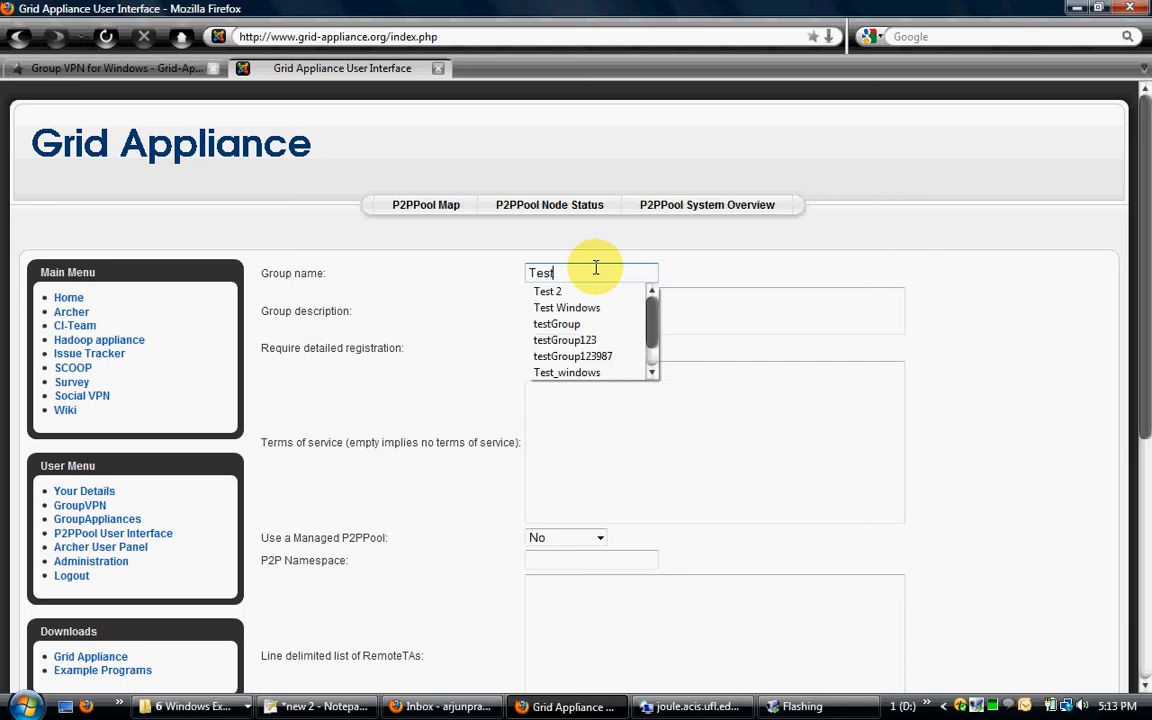
text(_windo)
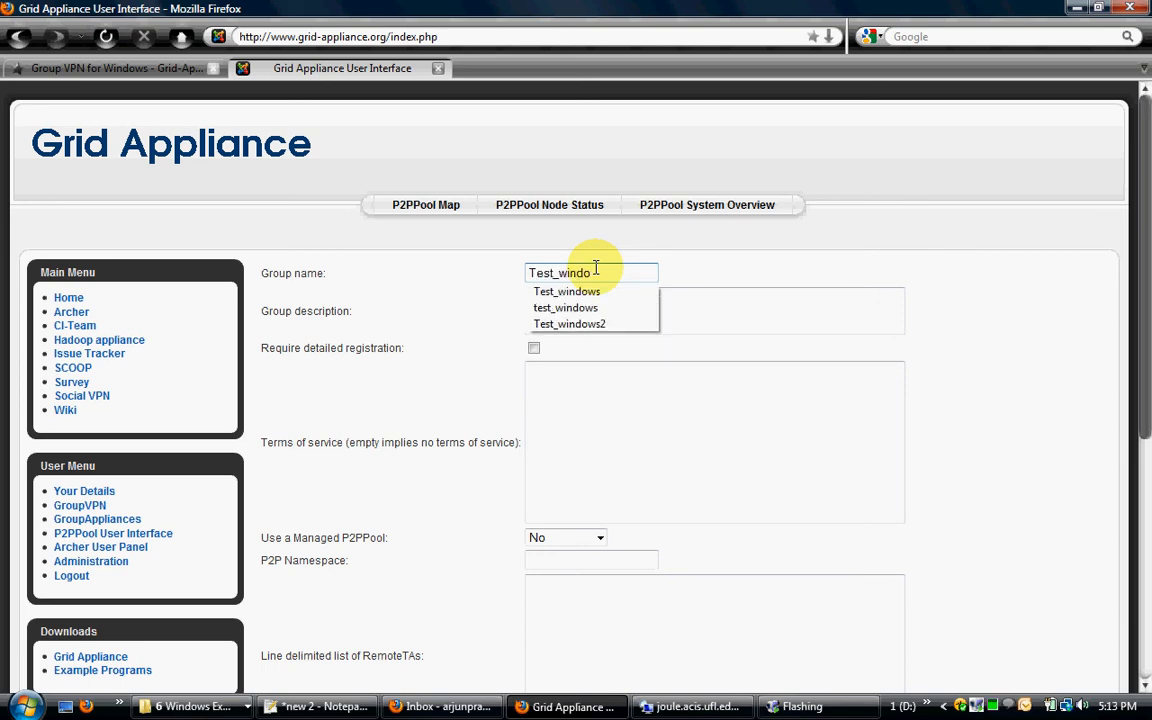
text(ws_)
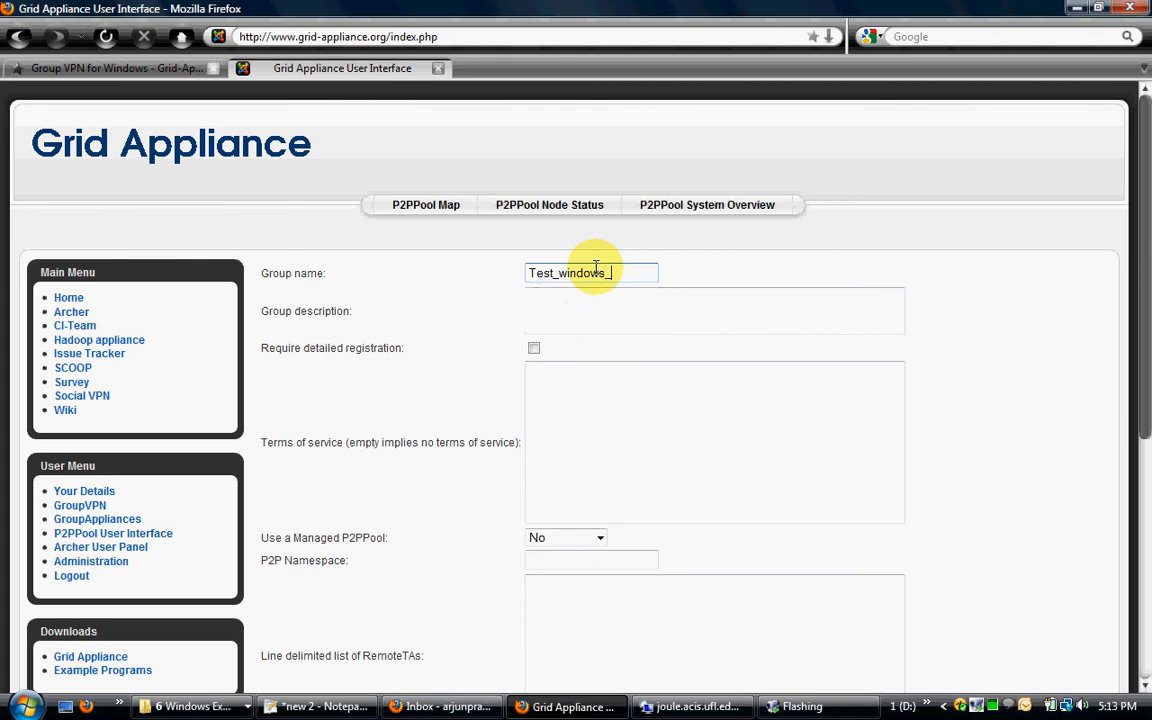
text(group)
key(Tab)
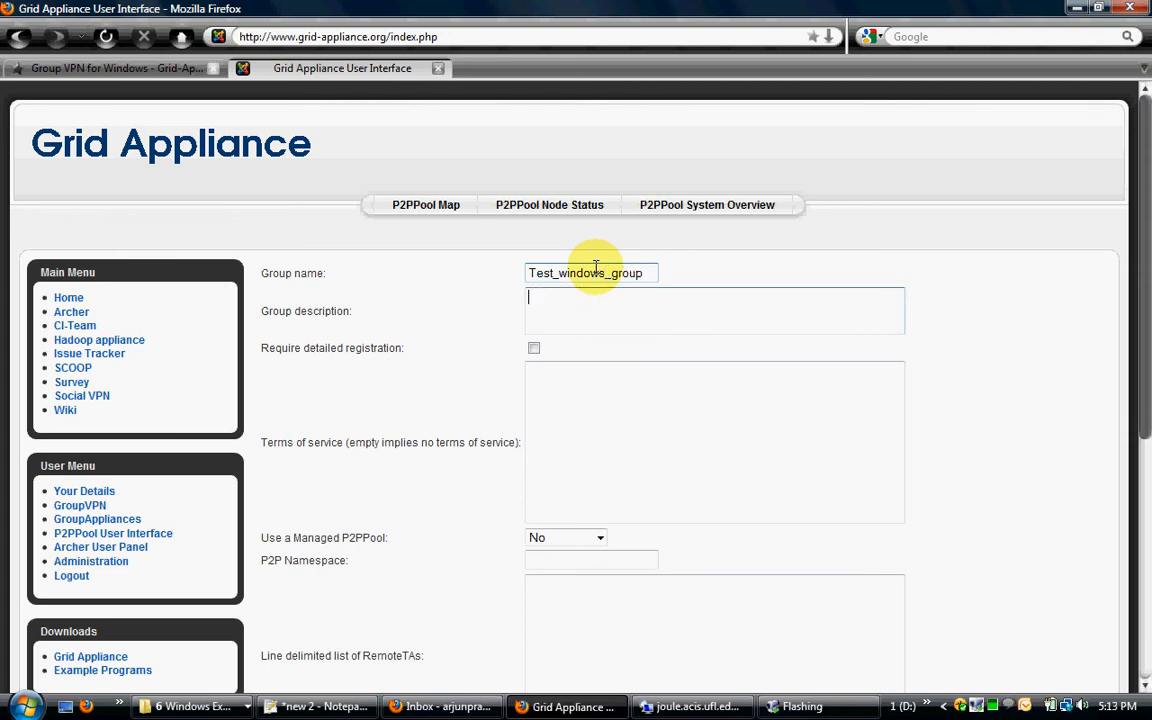
text(test window)
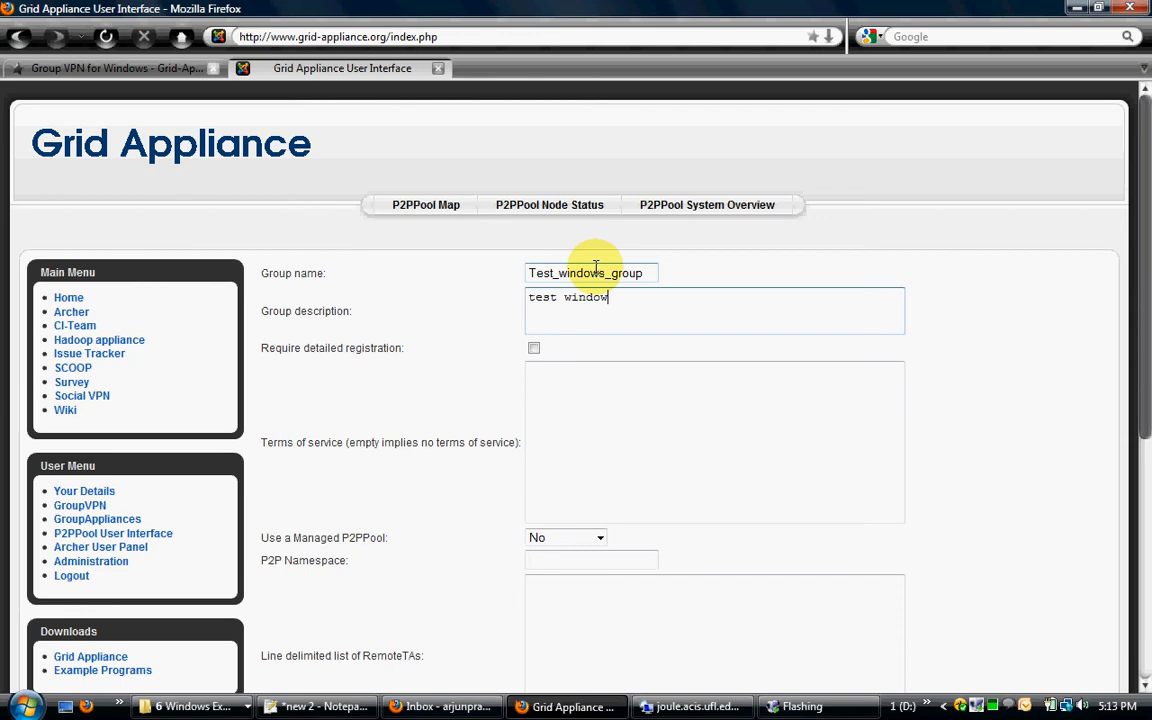
text(s group)
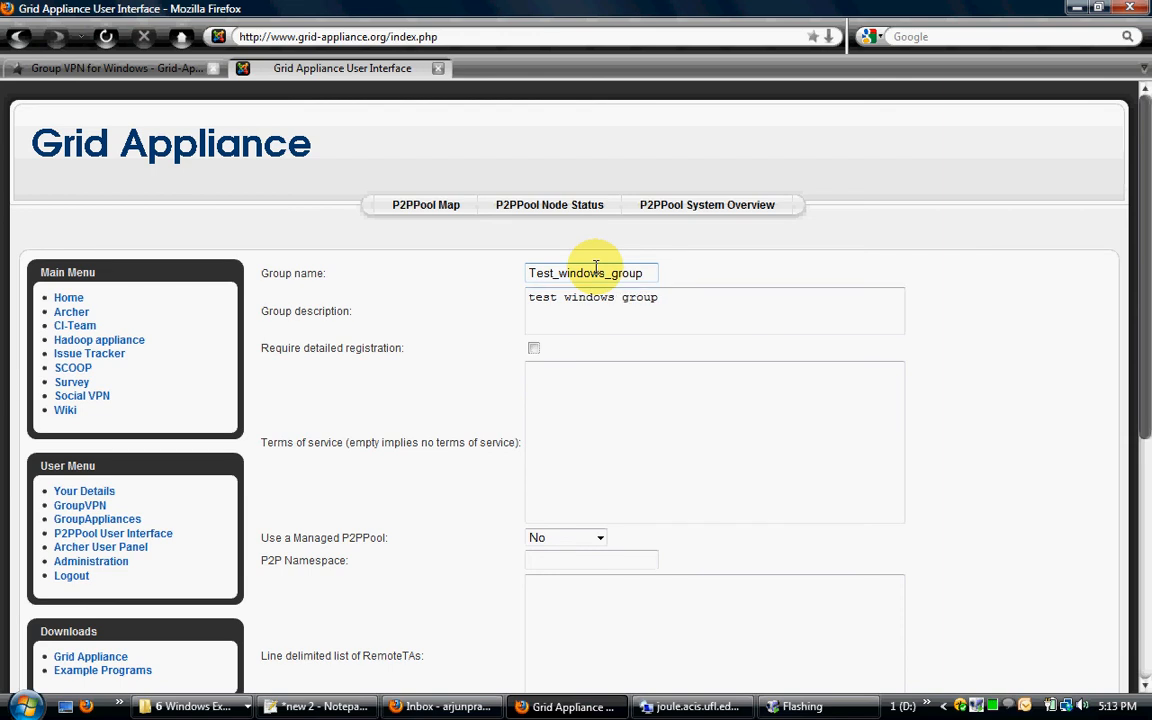
Step: Keep the managed P2PPool option at No and set the P2P namespace to test_windows_group
scroll(600, 340, down, 5)
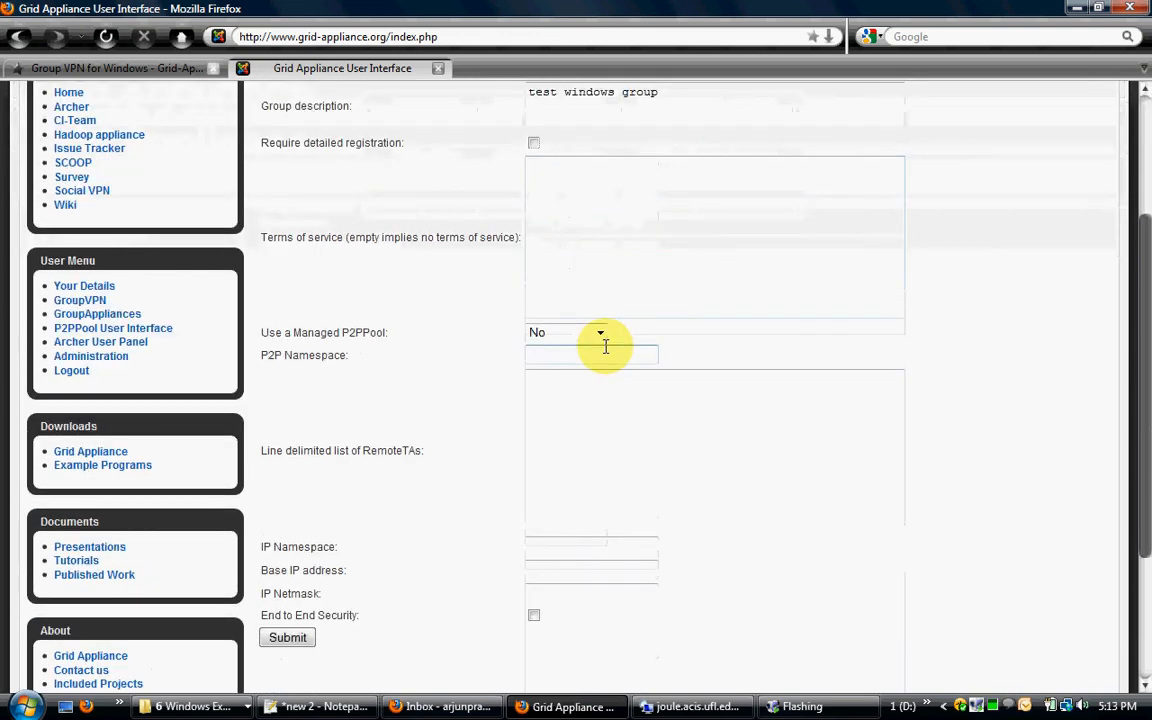
click(568, 337)
click(568, 337)
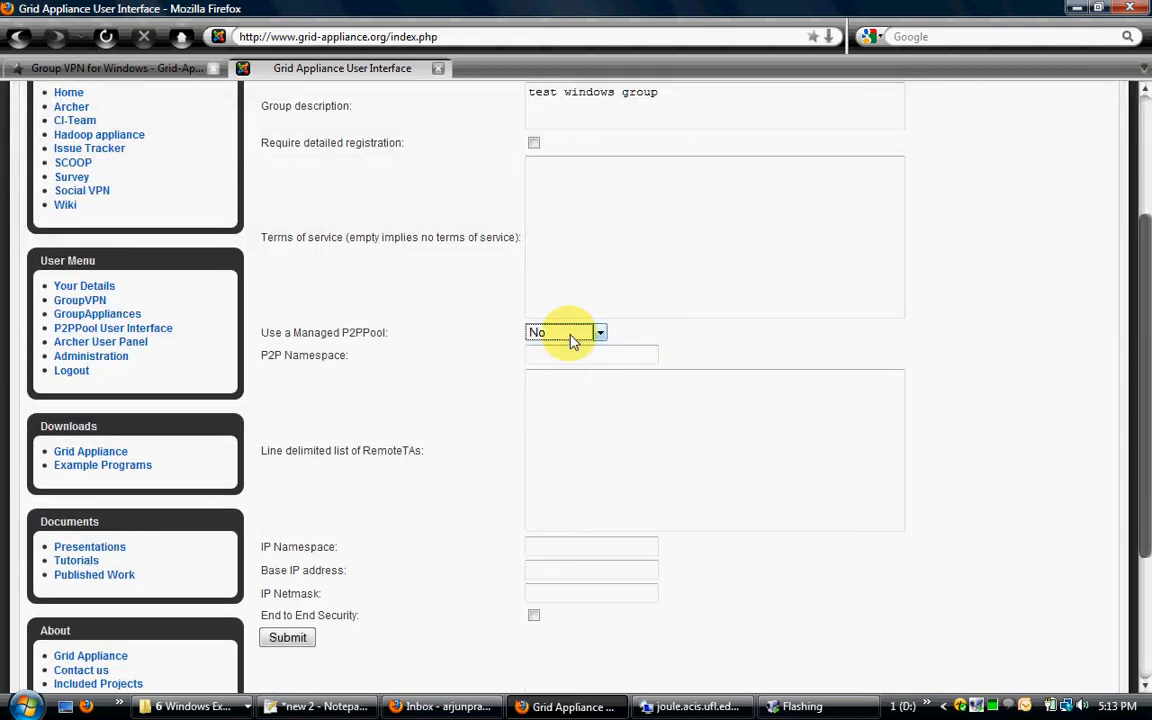
click(539, 357)
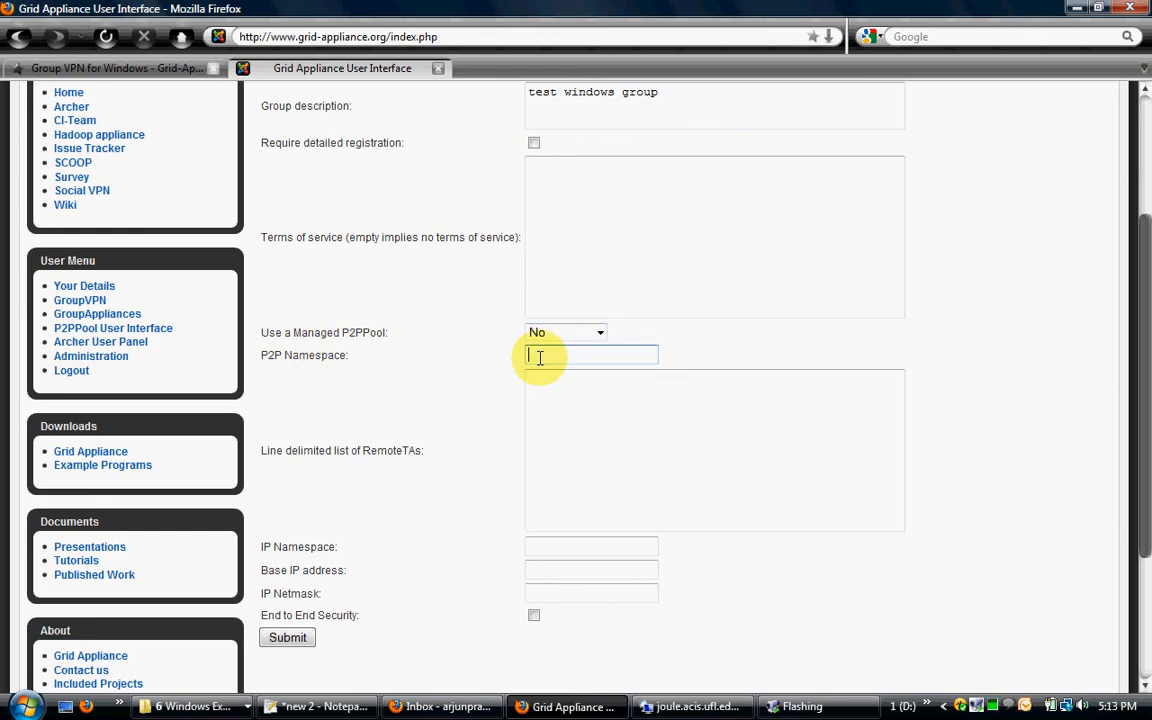
text(test_windo)
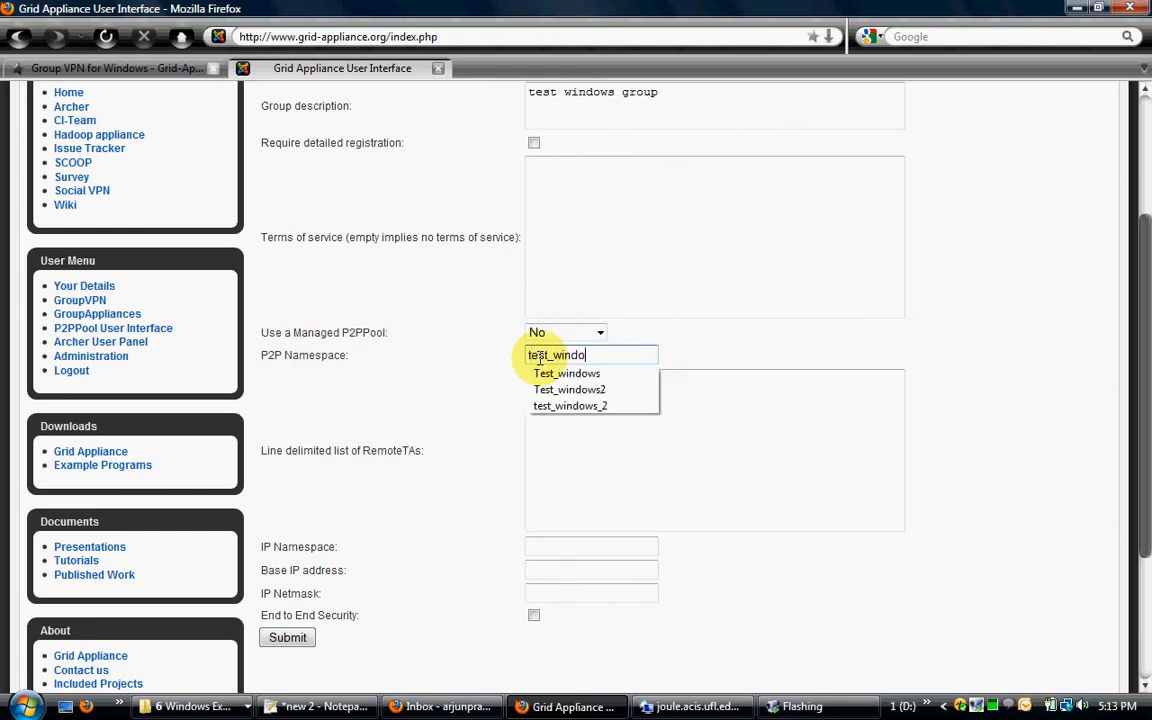
text(ws_group)
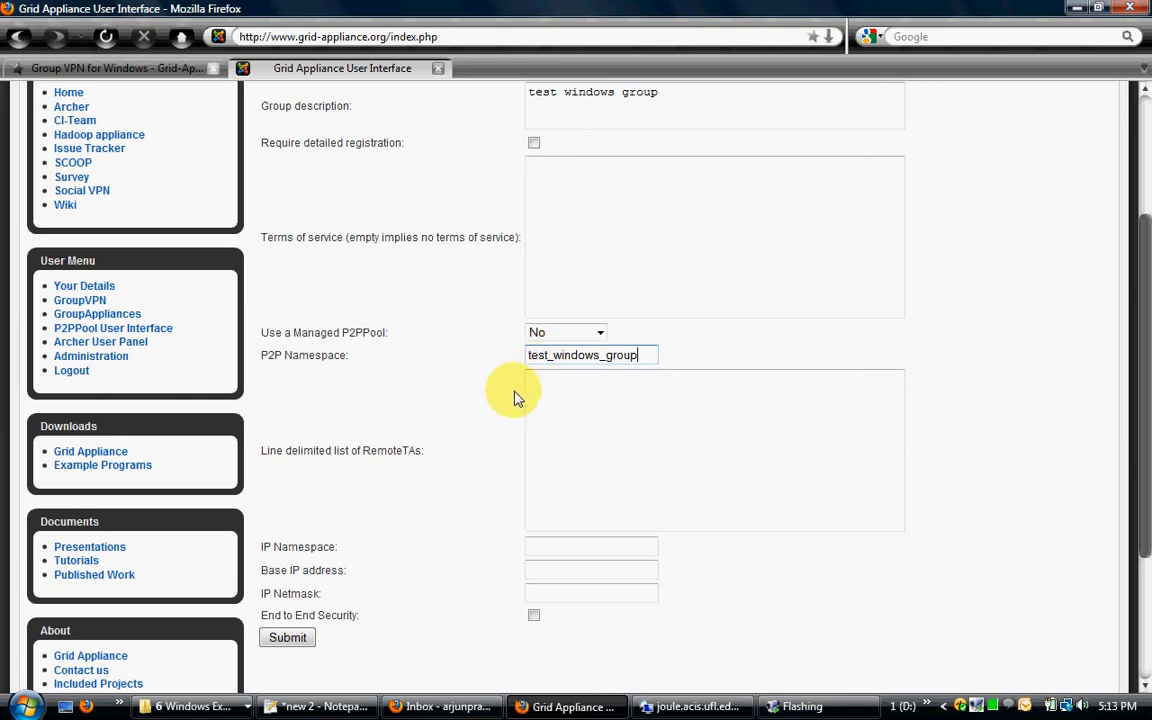
Step: Set the group's IP namespace to test_windows_group
scroll(545, 430, down, 2)
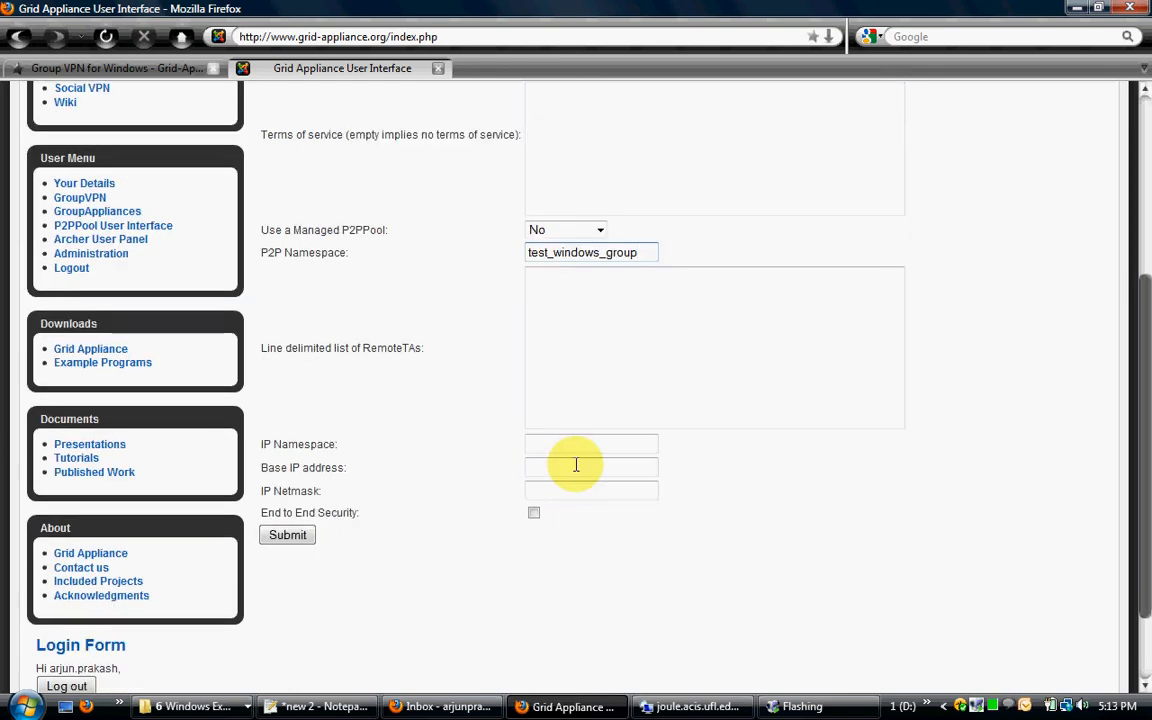
click(562, 443)
text(tes)
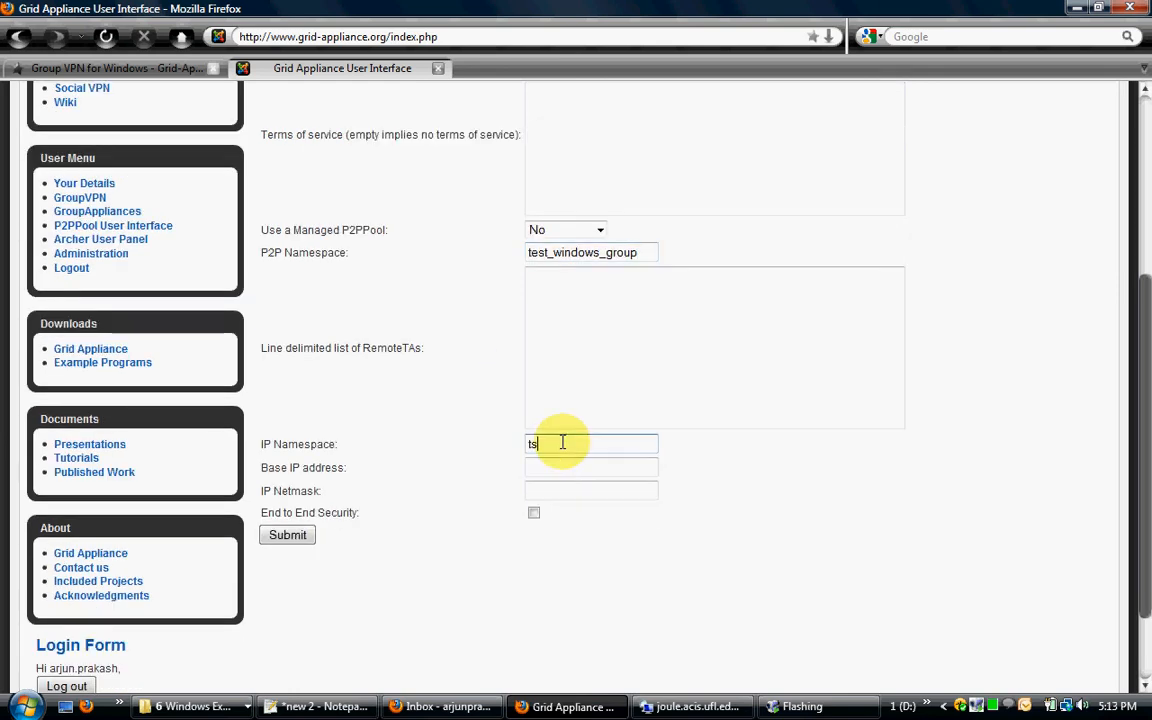
key(BackSpace)
text(est_w)
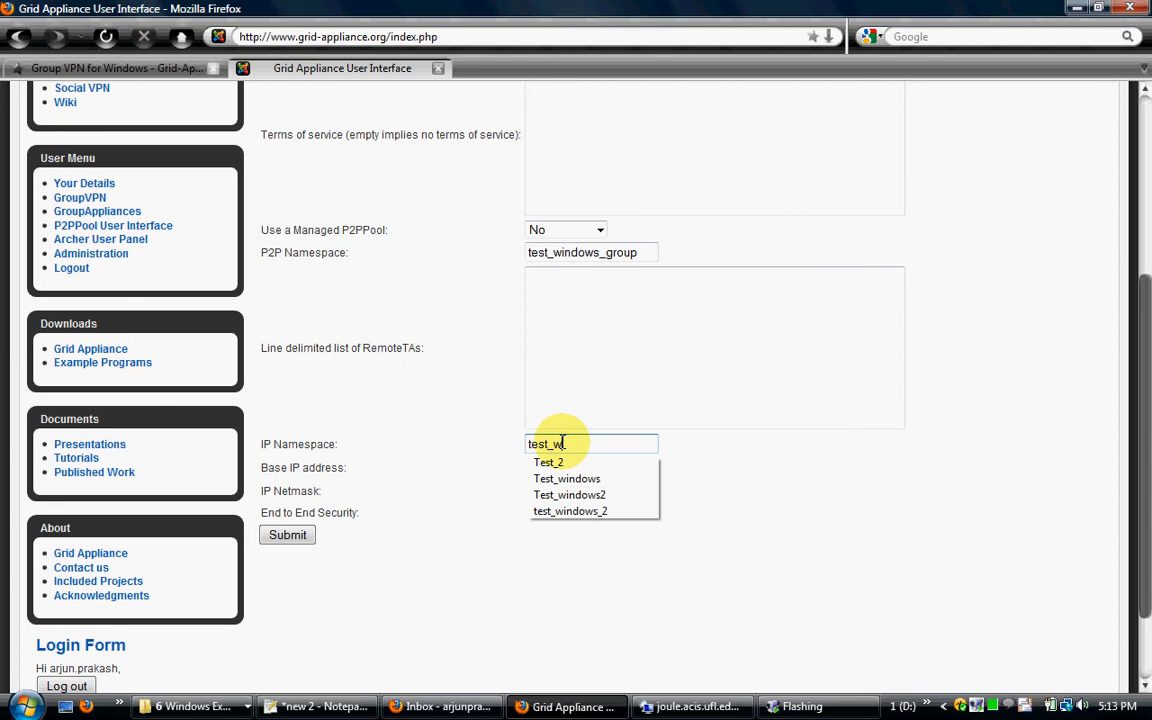
text(indows_group)
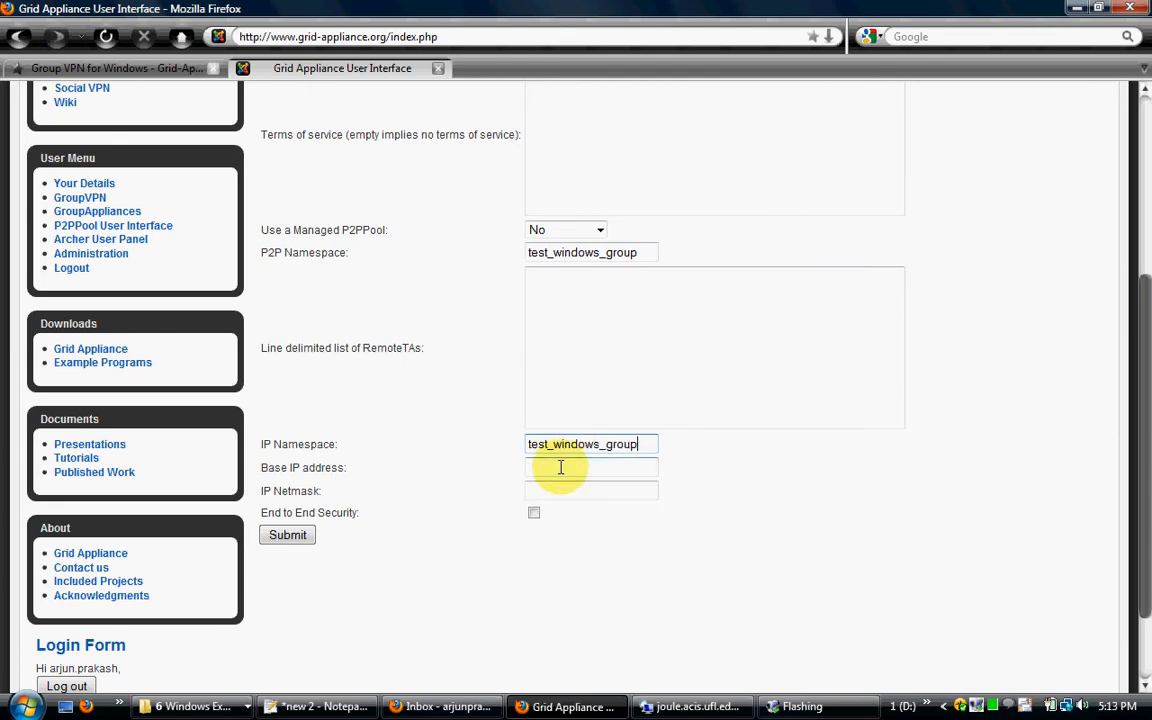
Step: Set the group's base IP address to 99.99.0.0 and its IP netmask to 255.255.0.0
click(560, 467)
text(99.)
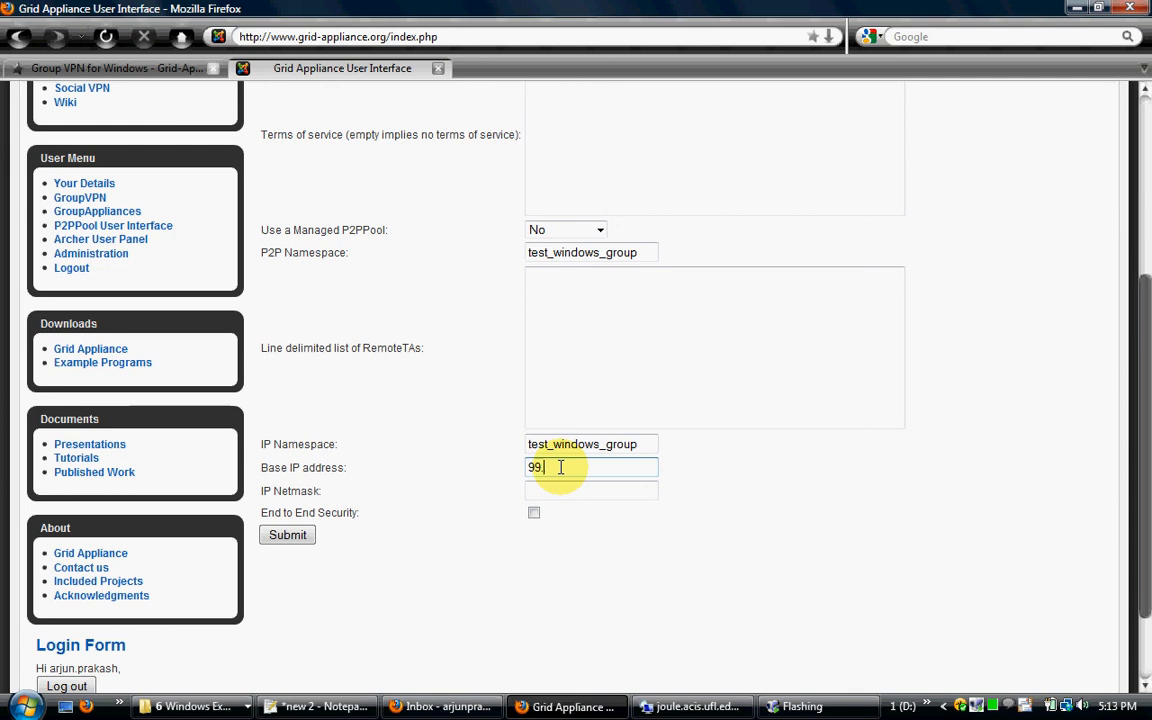
text(99.0.0)
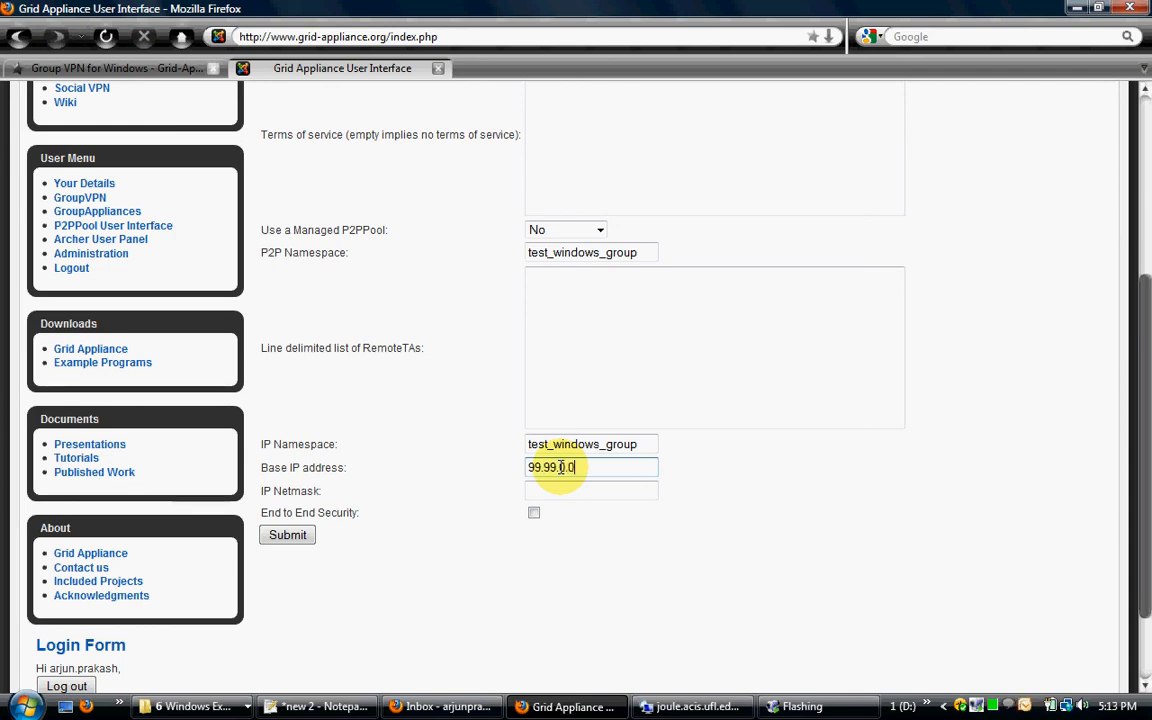
text(0.0)
key(Tab)
text(25)
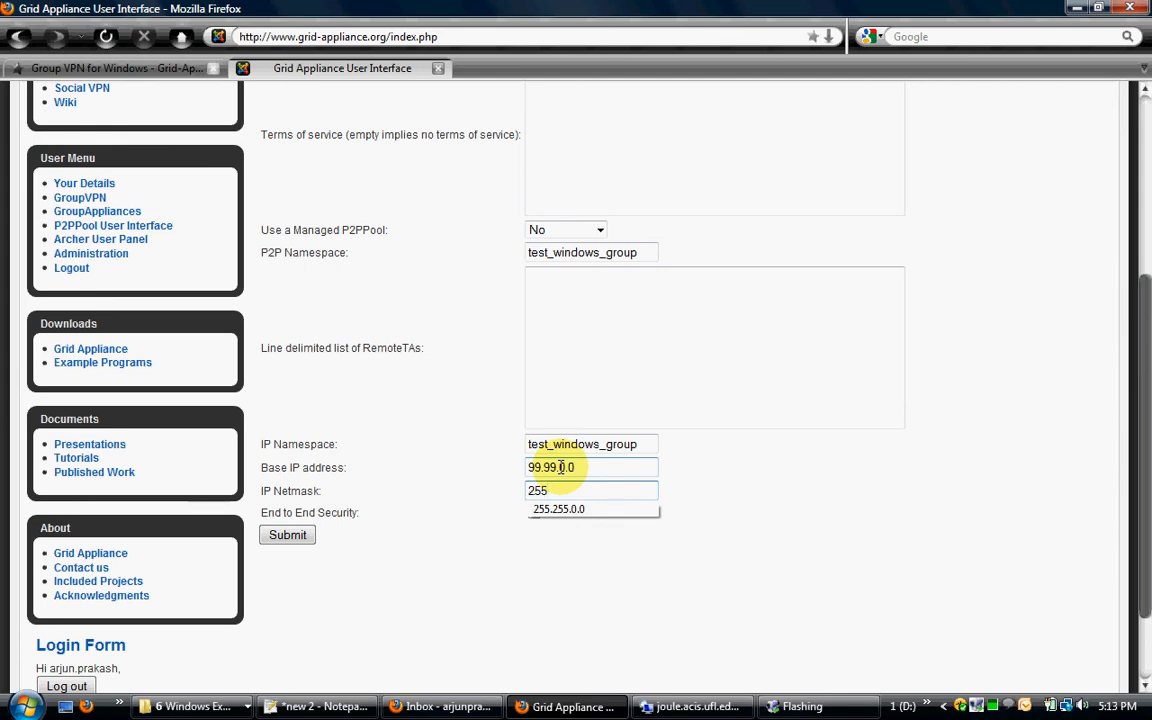
key(Down)
key(Return)
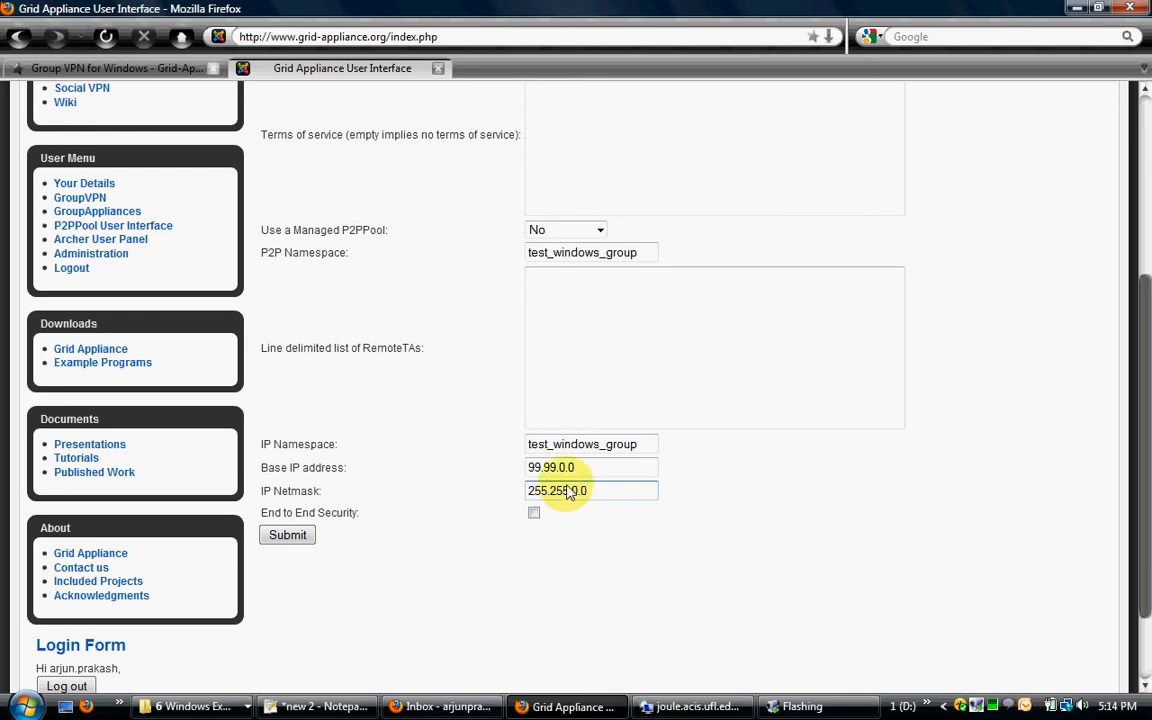
Step: Enable End to End Security for the group and submit the group configuration
click(532, 470)
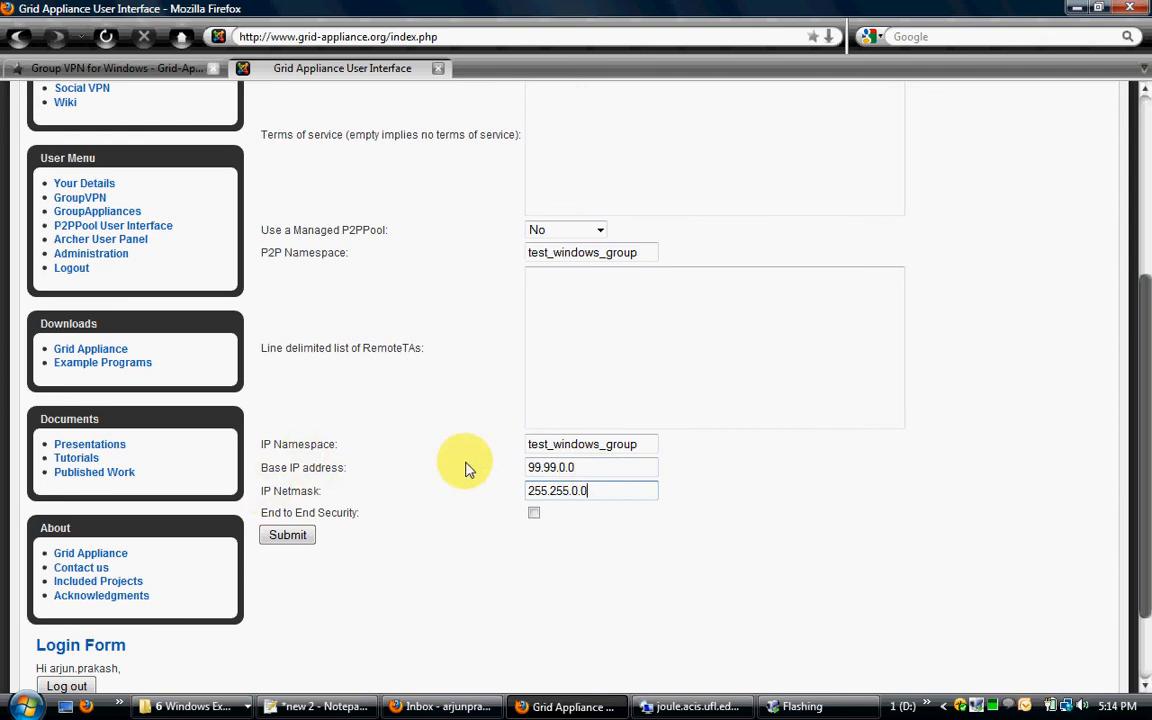
click(534, 515)
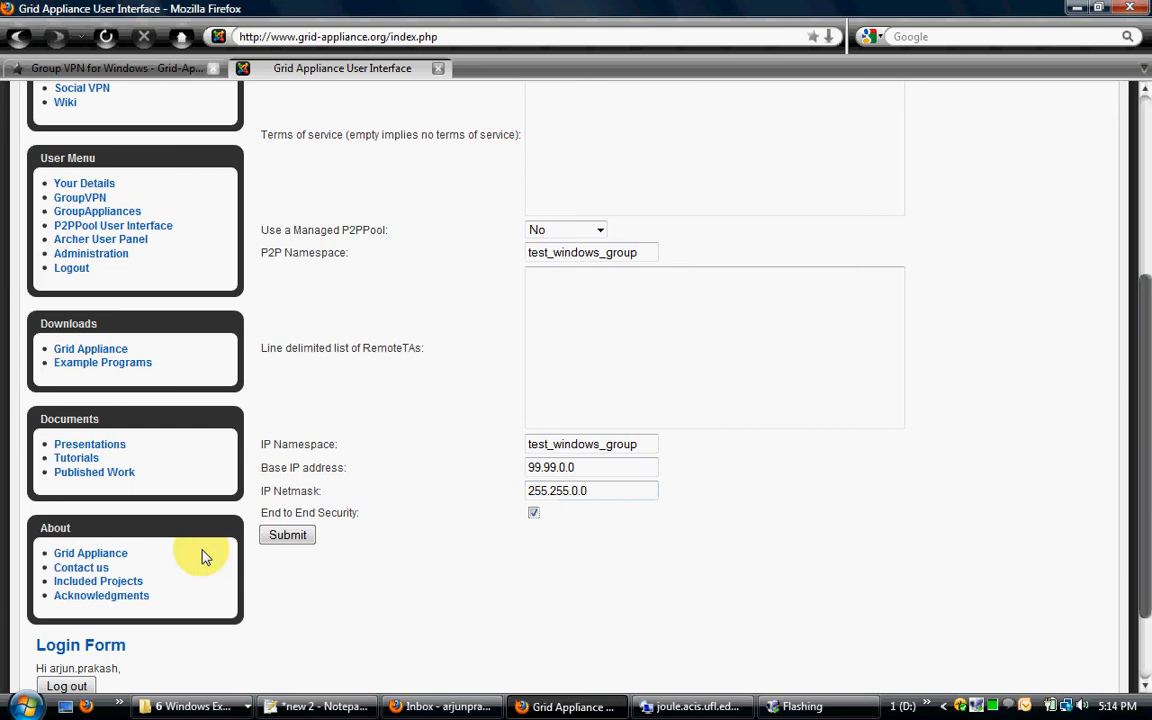
click(290, 536)
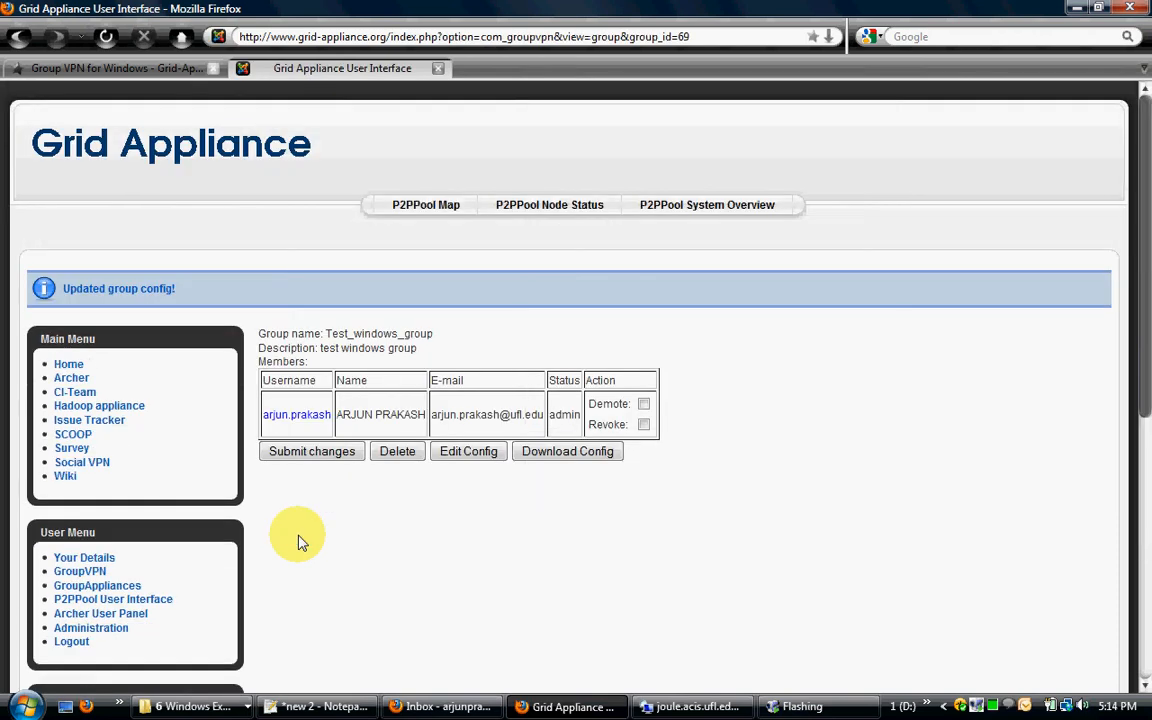
Step: Download the group's configuration as config.zip and copy that archive from the Downloads folder
click(554, 461)
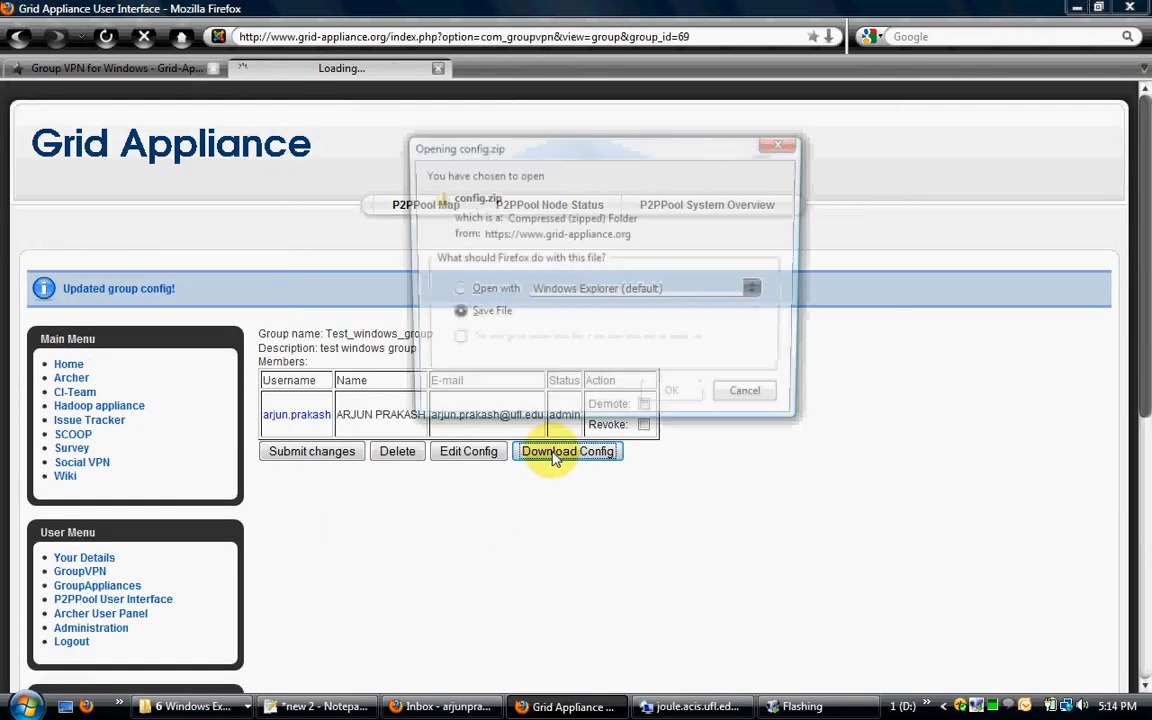
click(670, 398)
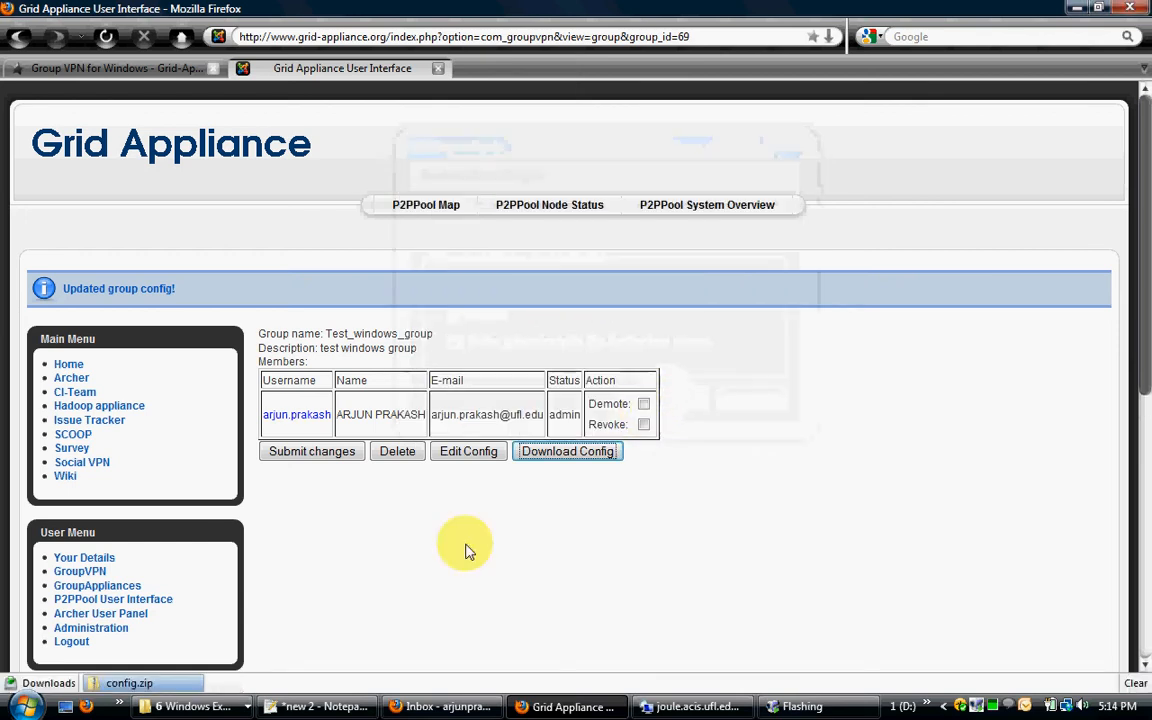
click(190, 706)
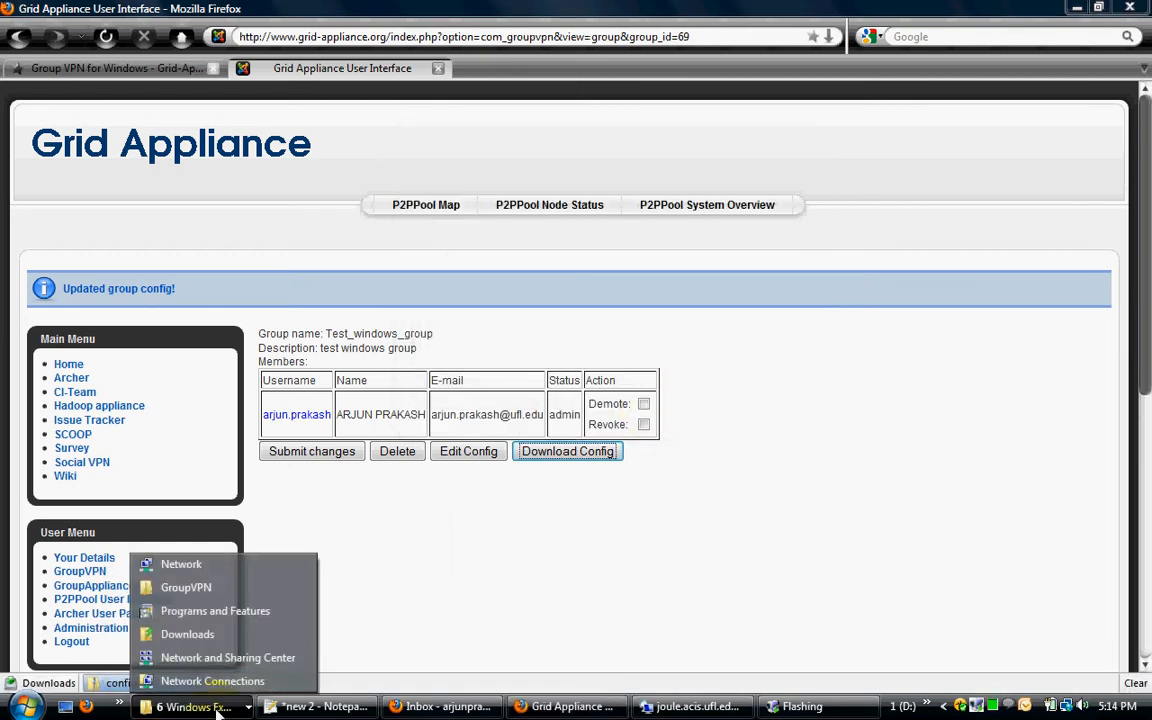
click(190, 634)
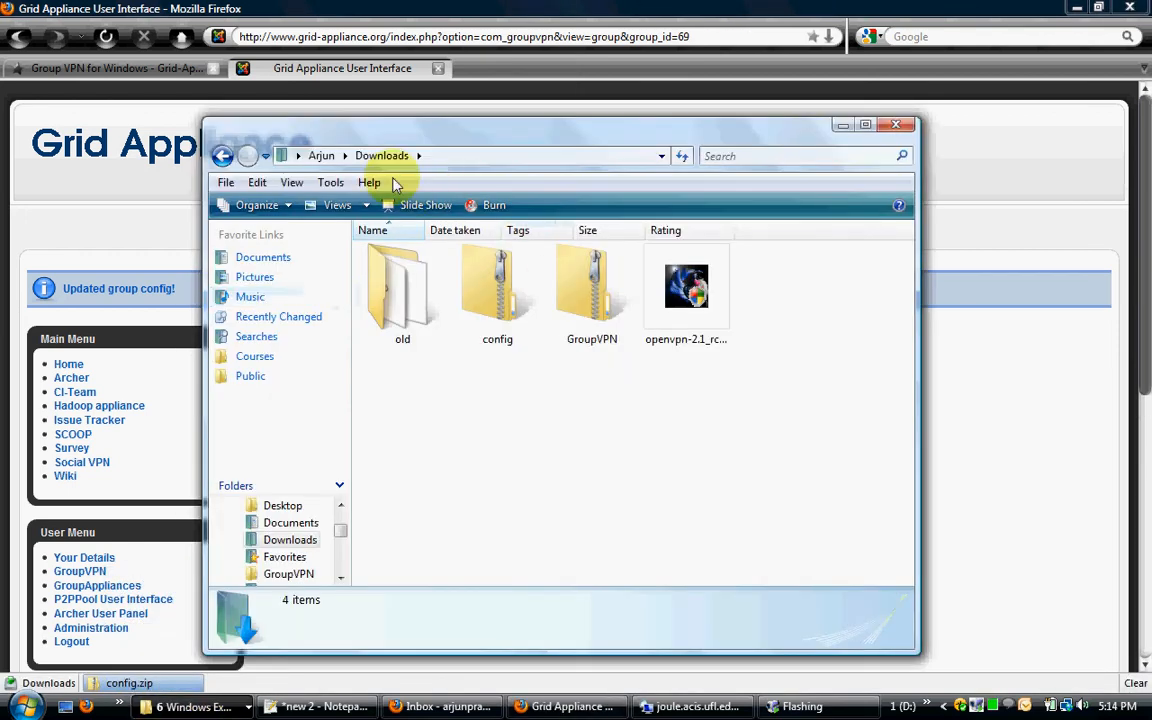
right_click(495, 305)
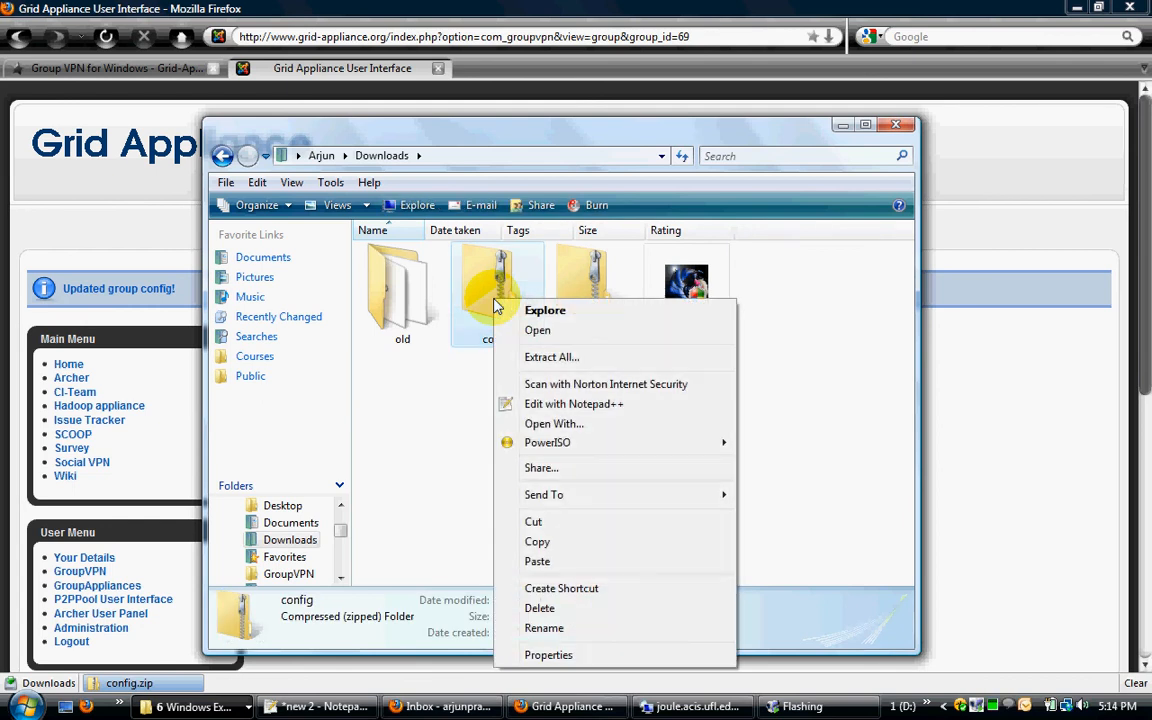
click(565, 542)
Step: Paste the config archive into the bin folder inside GroupVPN\GroupVPN
click(195, 707)
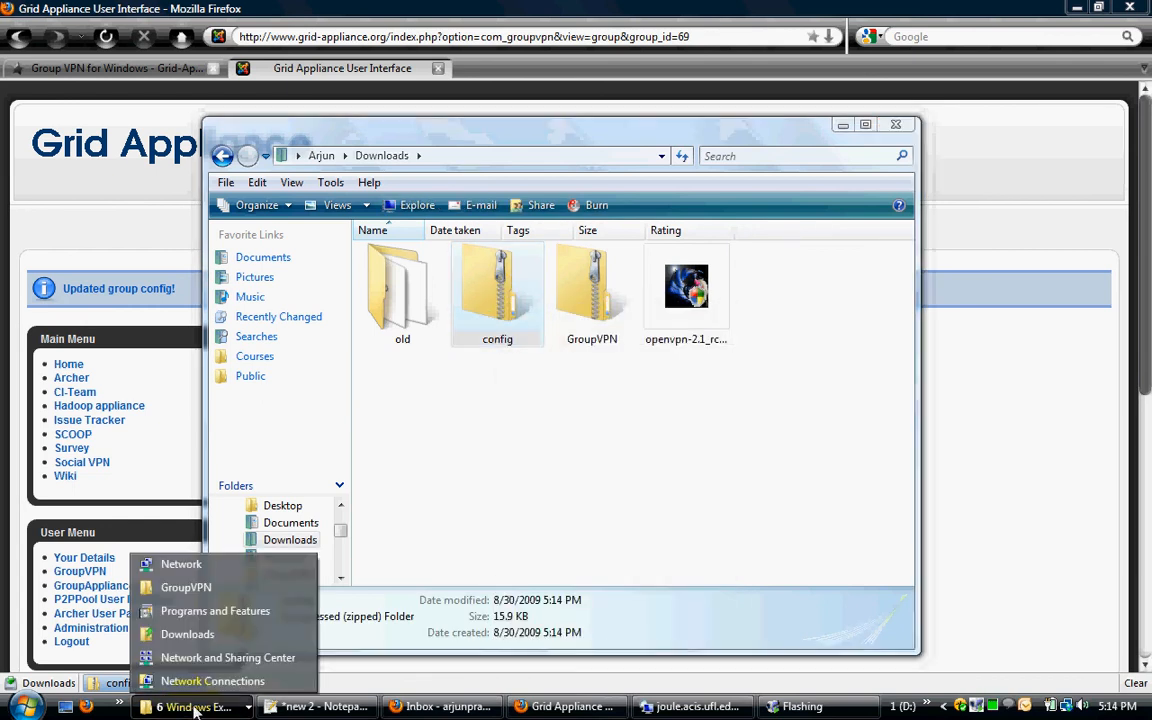
click(186, 587)
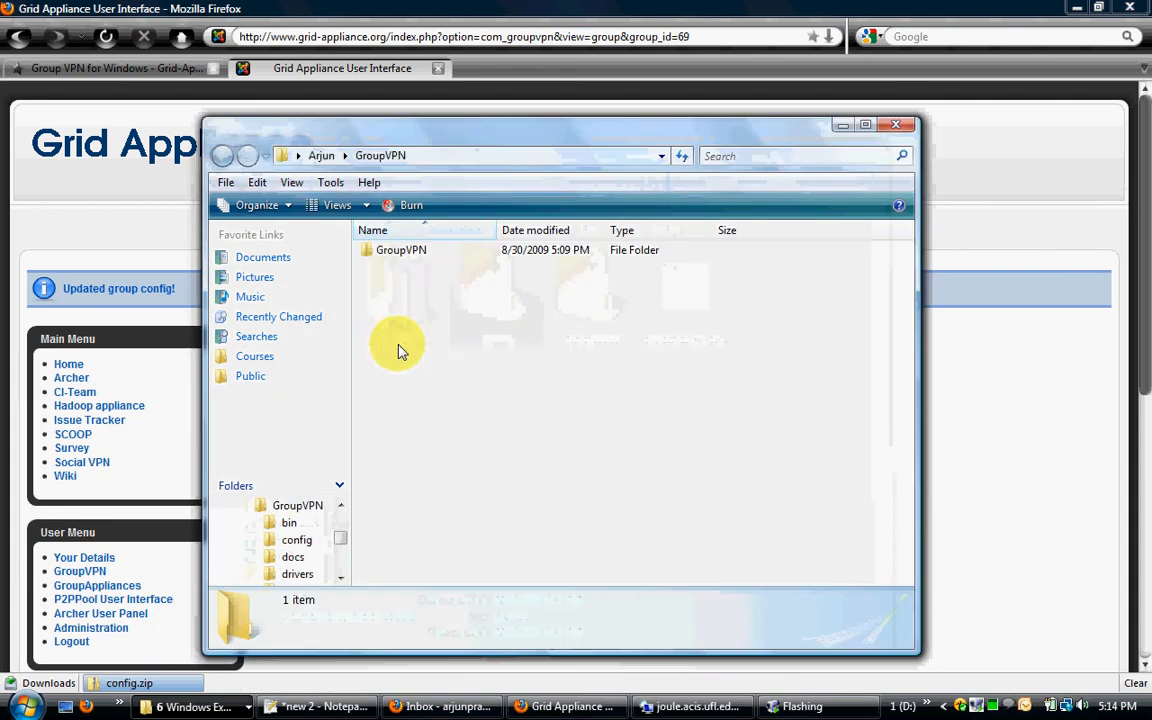
double_click(405, 252)
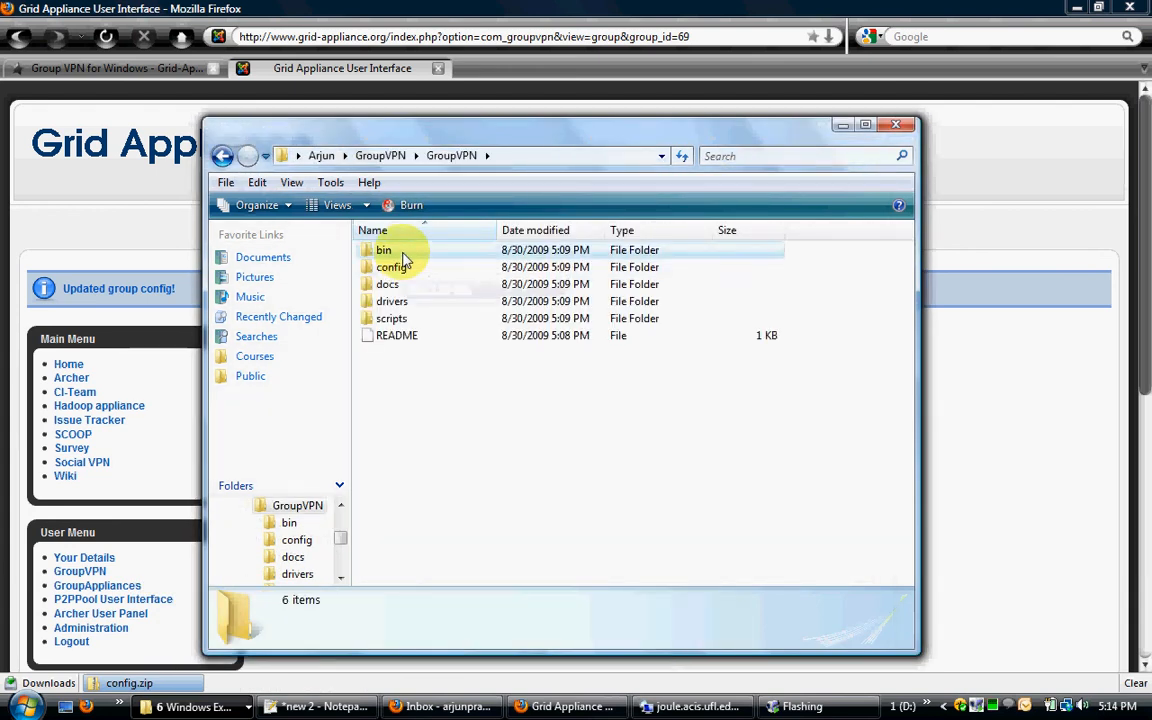
double_click(403, 255)
right_click(421, 566)
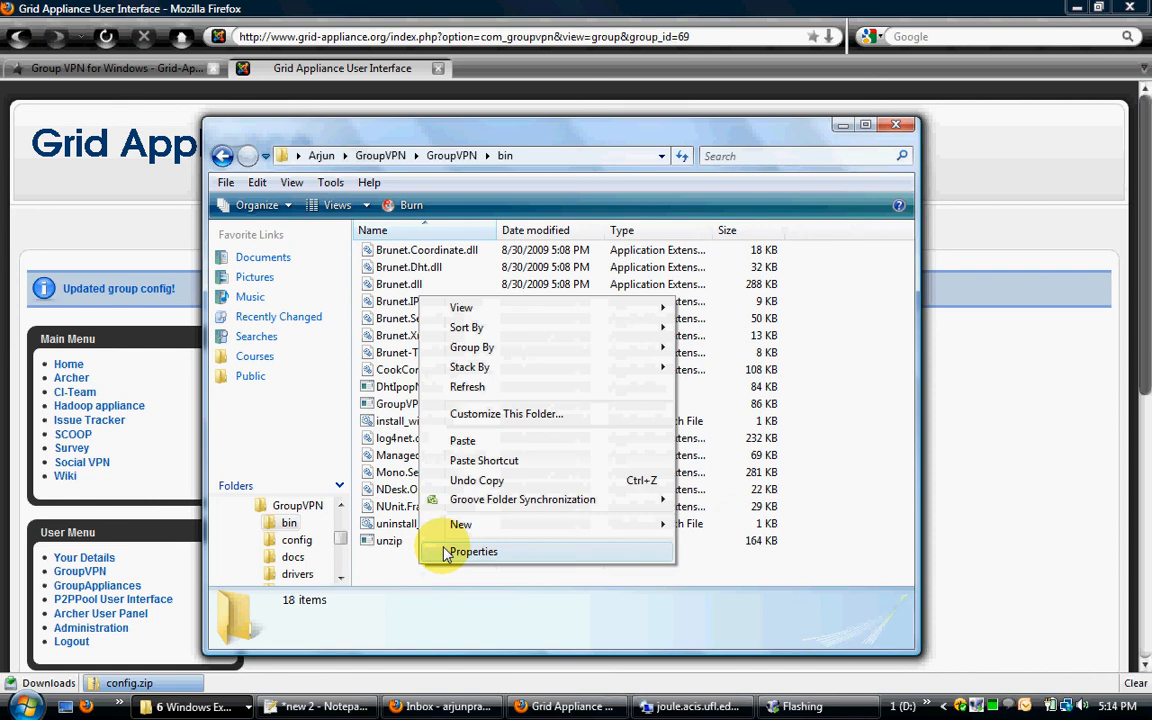
click(460, 441)
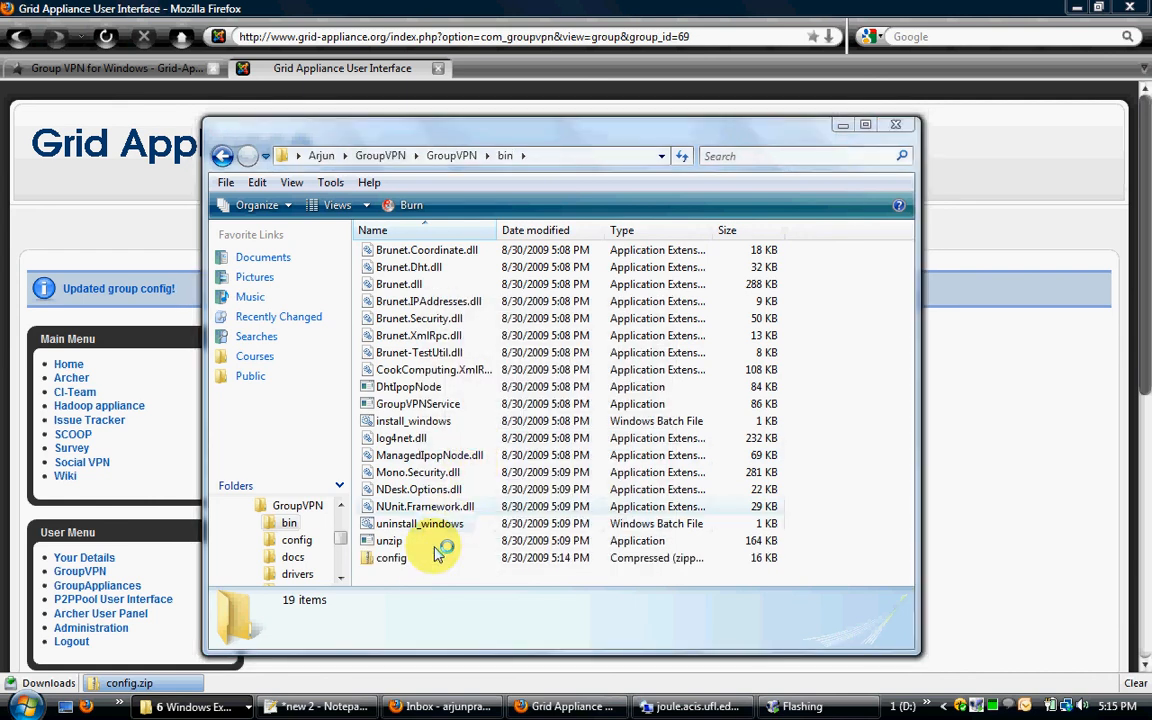
Step: Maximize the bin folder window and run the install_windows batch file through to the end of its console prompt
double_click(437, 138)
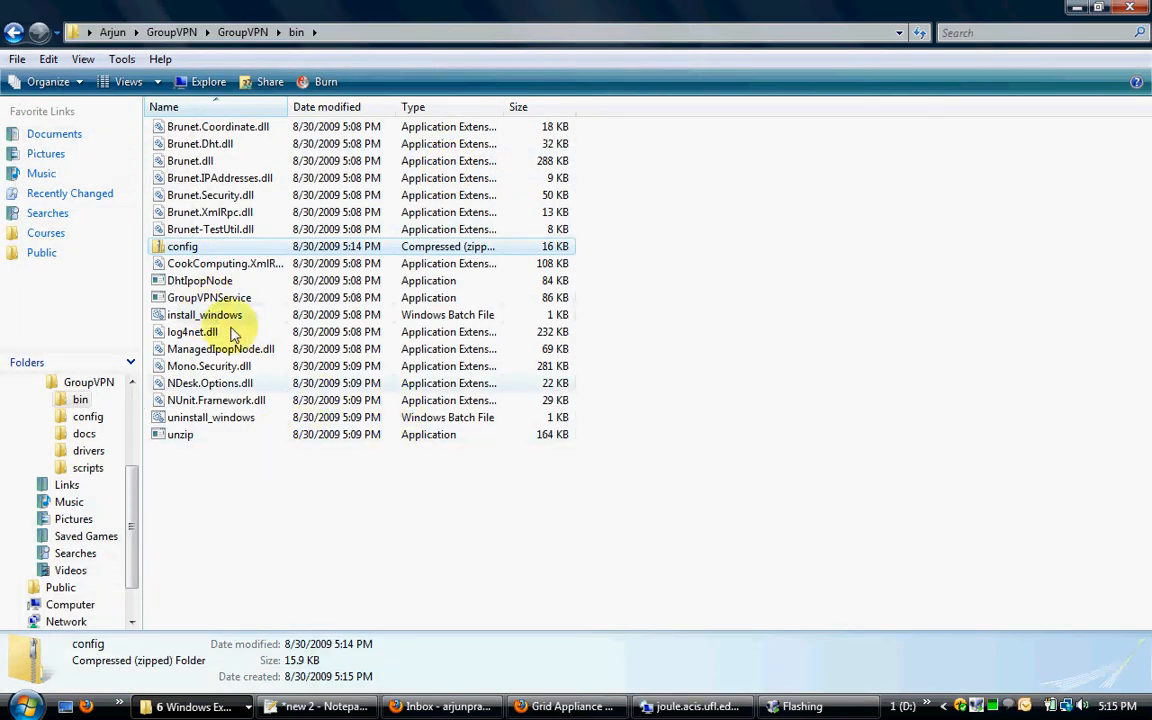
click(212, 504)
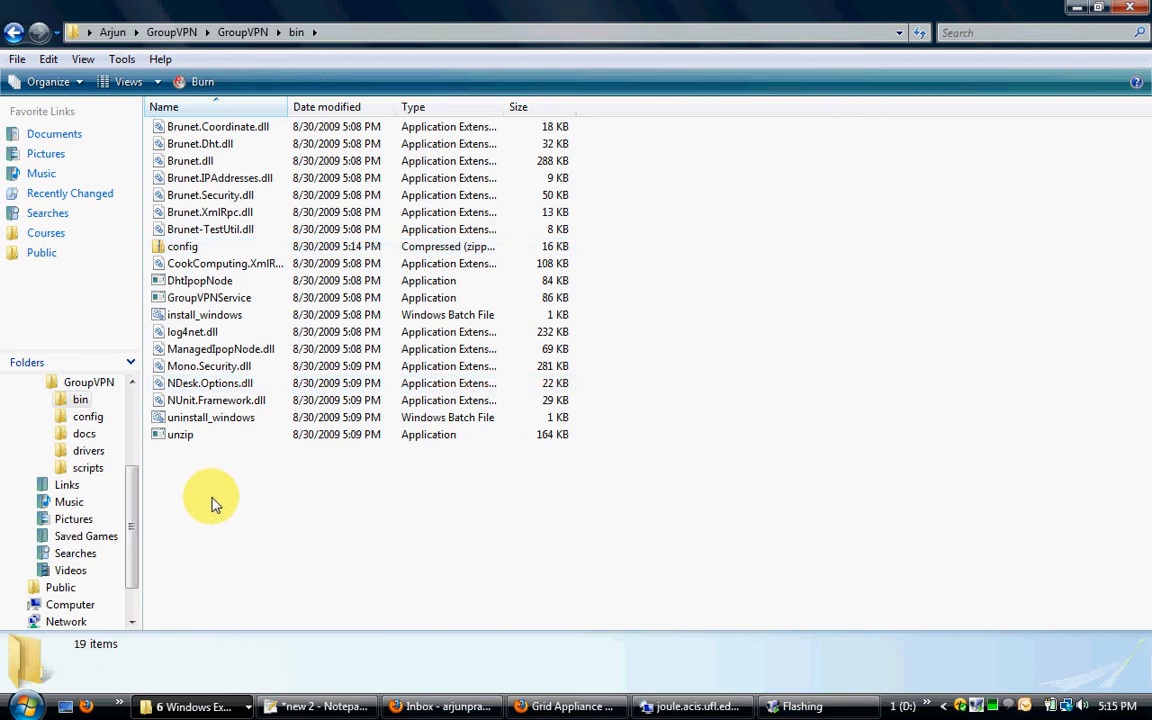
click(206, 318)
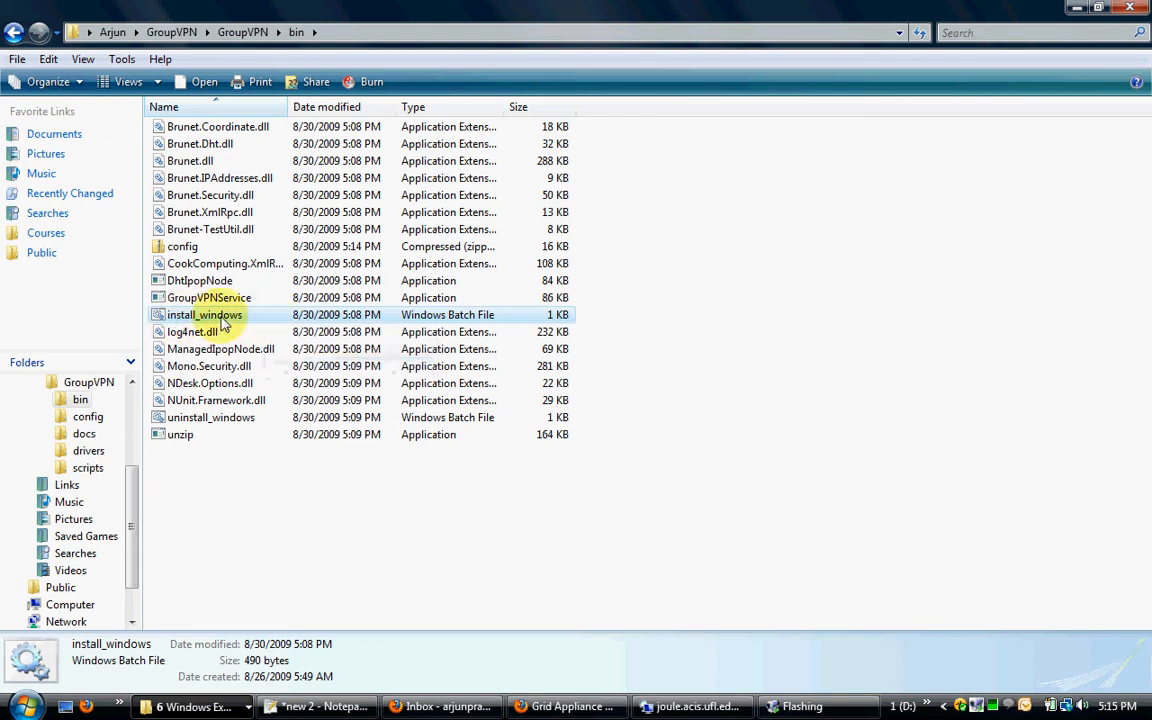
right_click(226, 318)
click(290, 387)
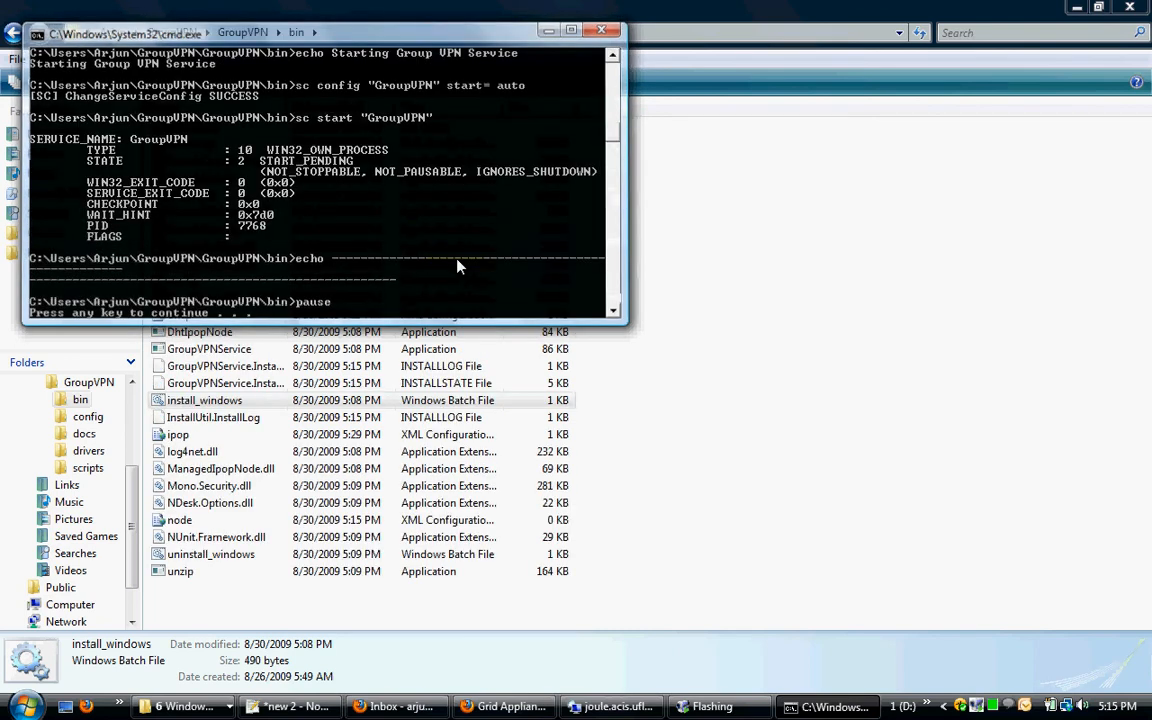
key(Return)
Step: Open Network Connections and refresh it to check the status of the tapipop adapter
click(200, 706)
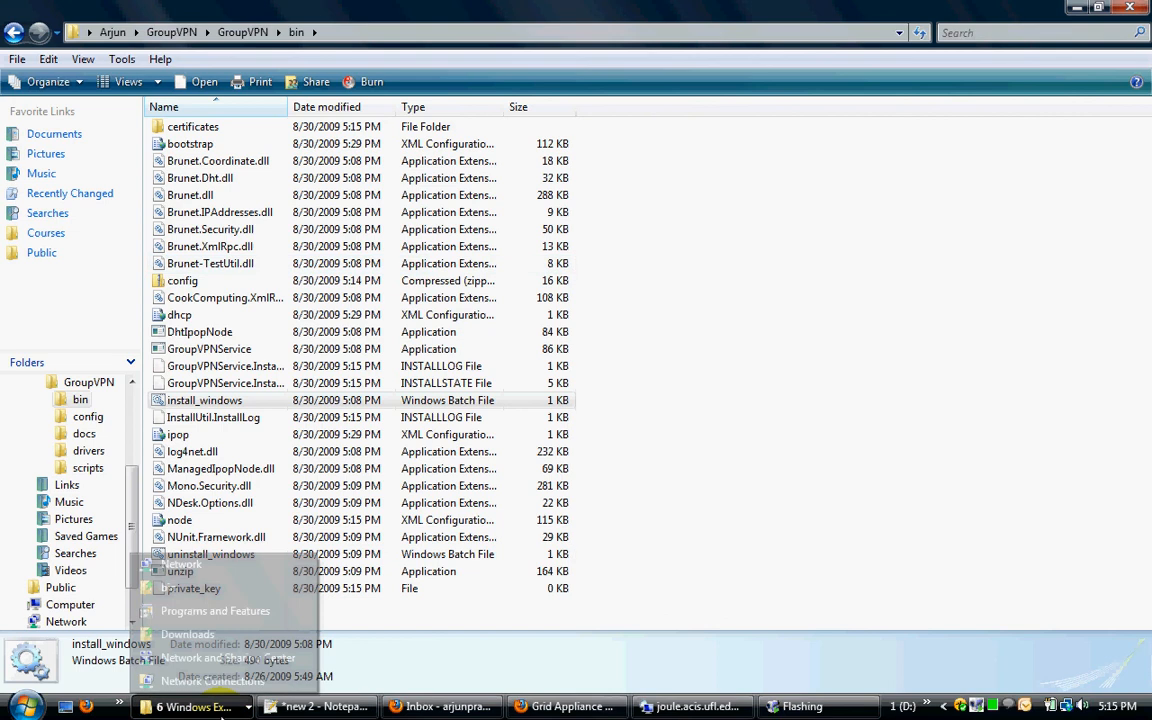
click(229, 688)
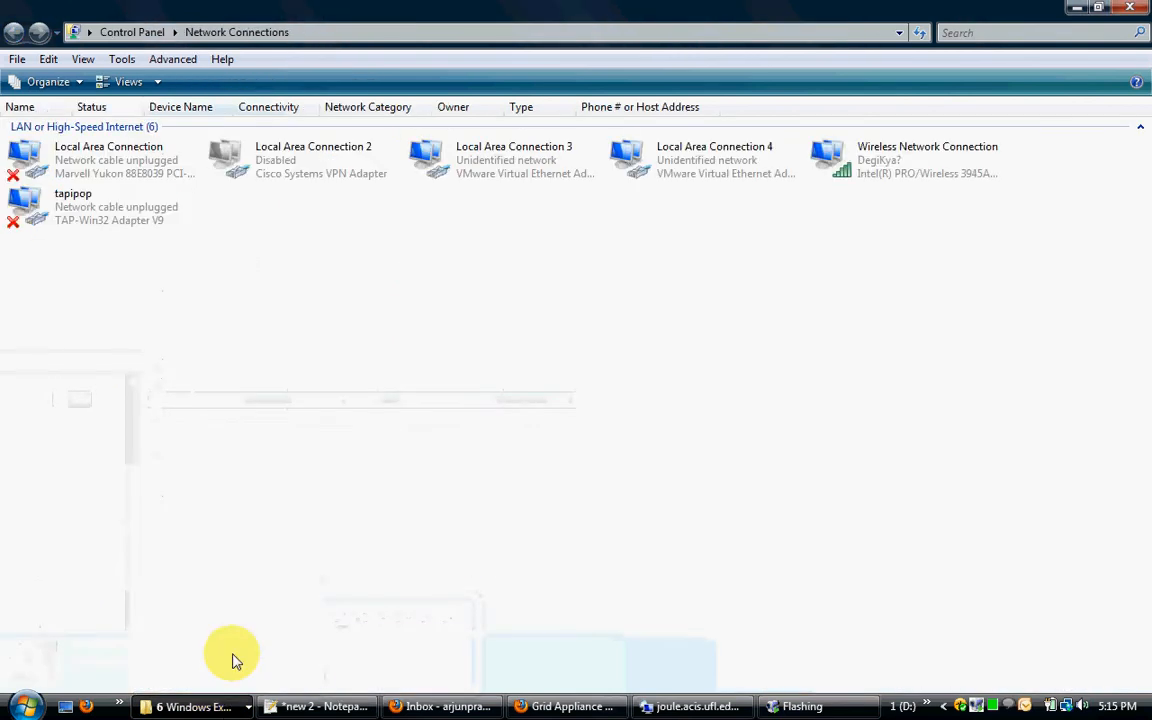
right_click(292, 420)
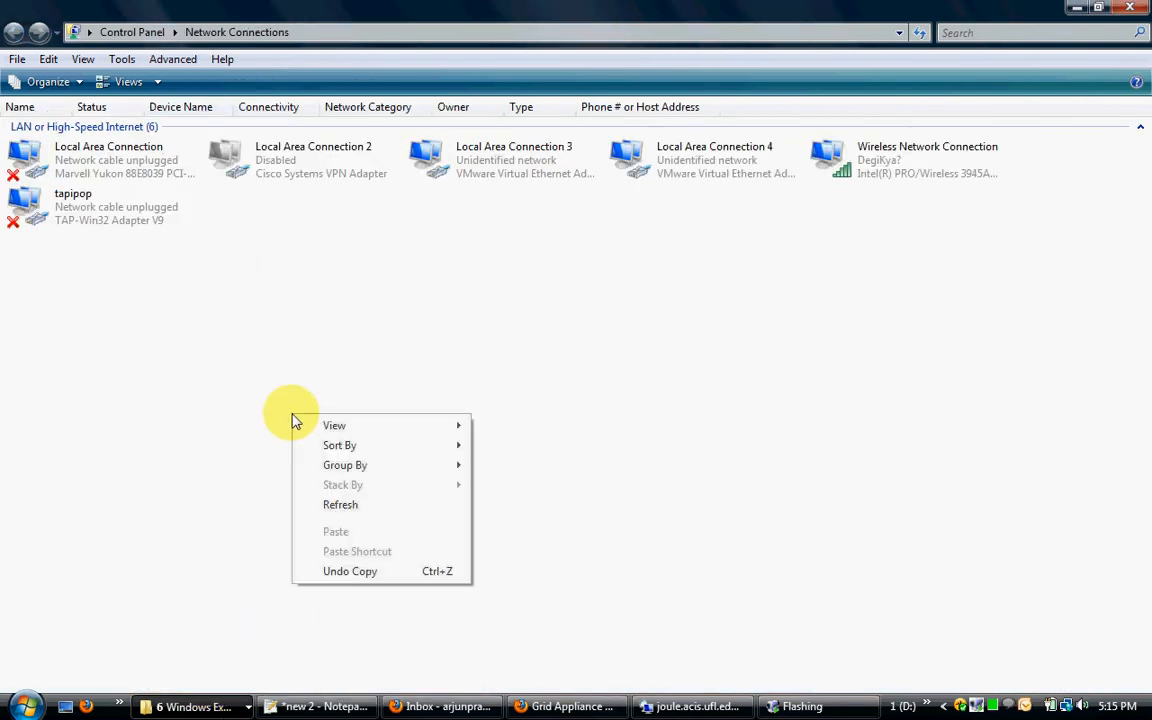
click(399, 512)
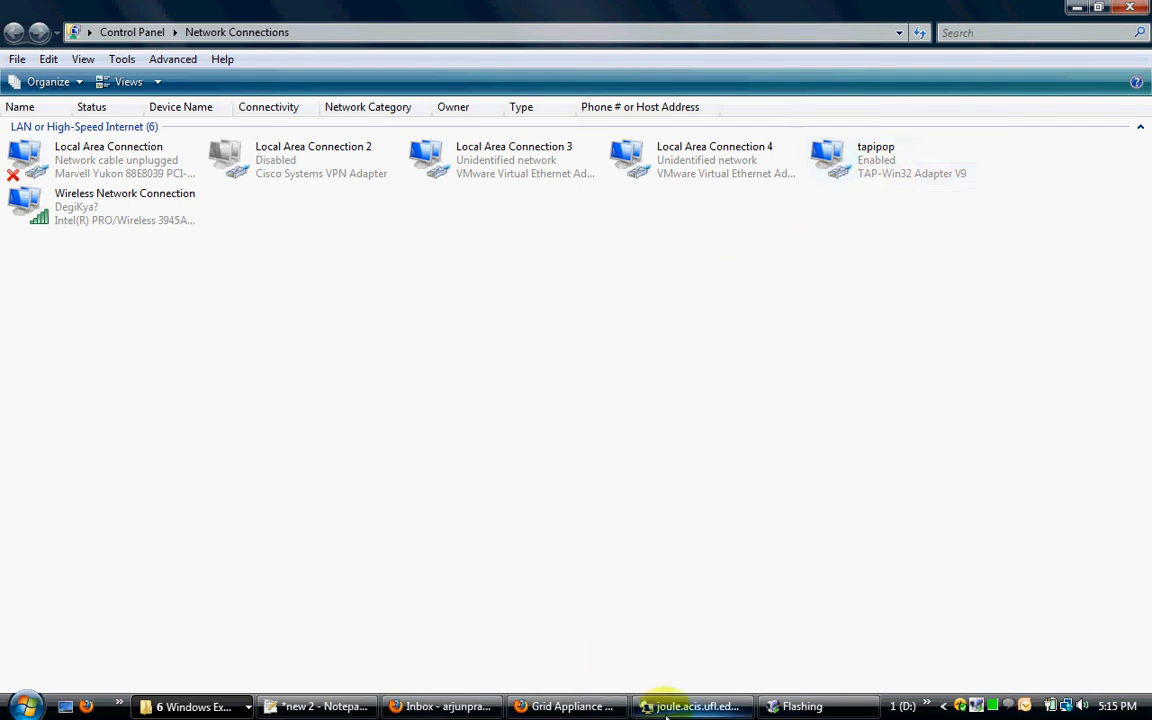
Step: Switch to the joule.acis.ufl.edu remote desktop and examine its Group VPN wiki page, GroupVPN folder and network connections
mouse_move(664, 717)
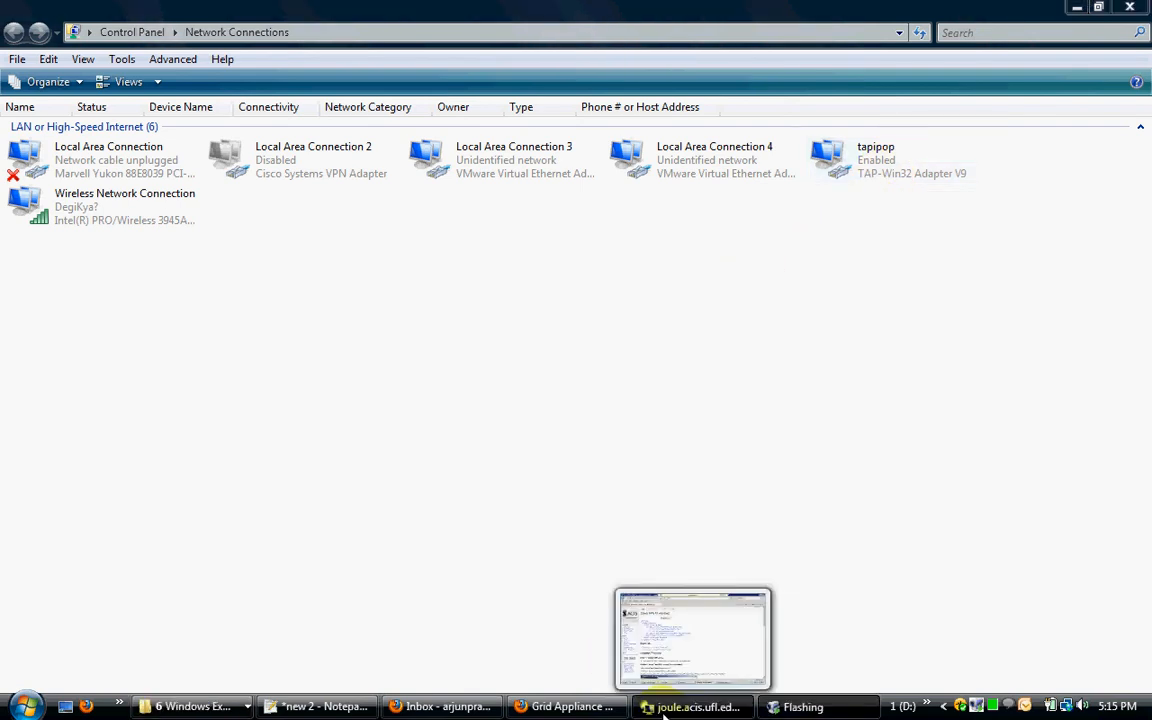
click(664, 717)
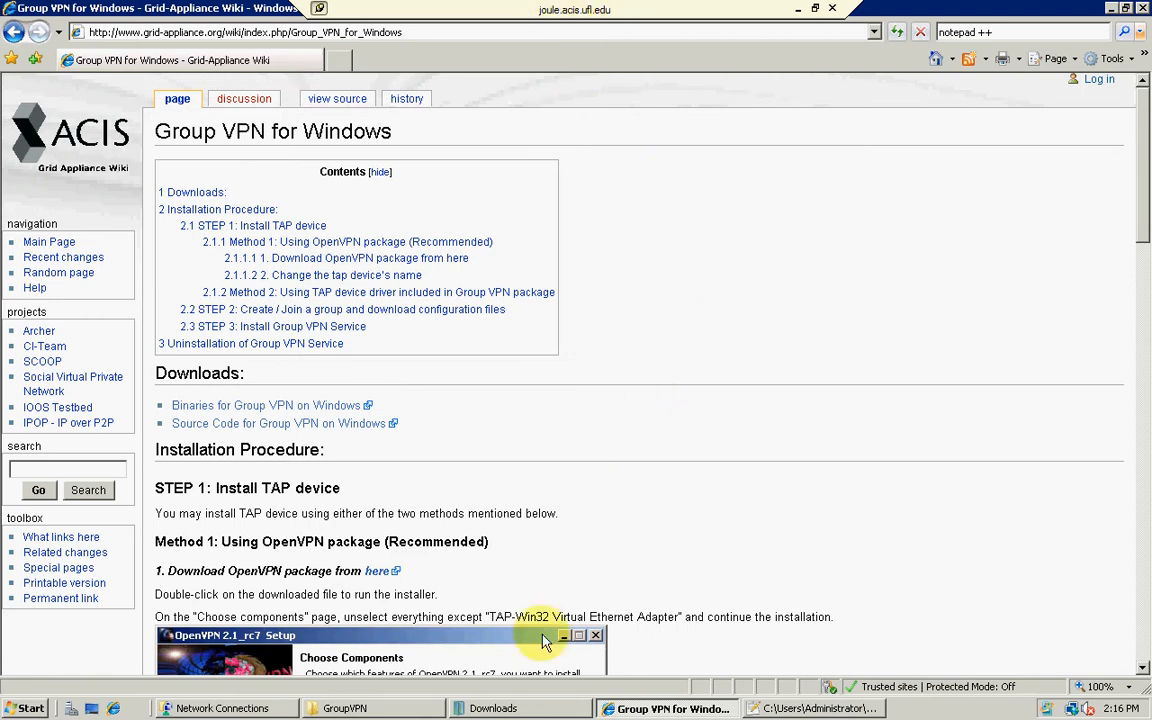
scroll(253, 347, down, 3)
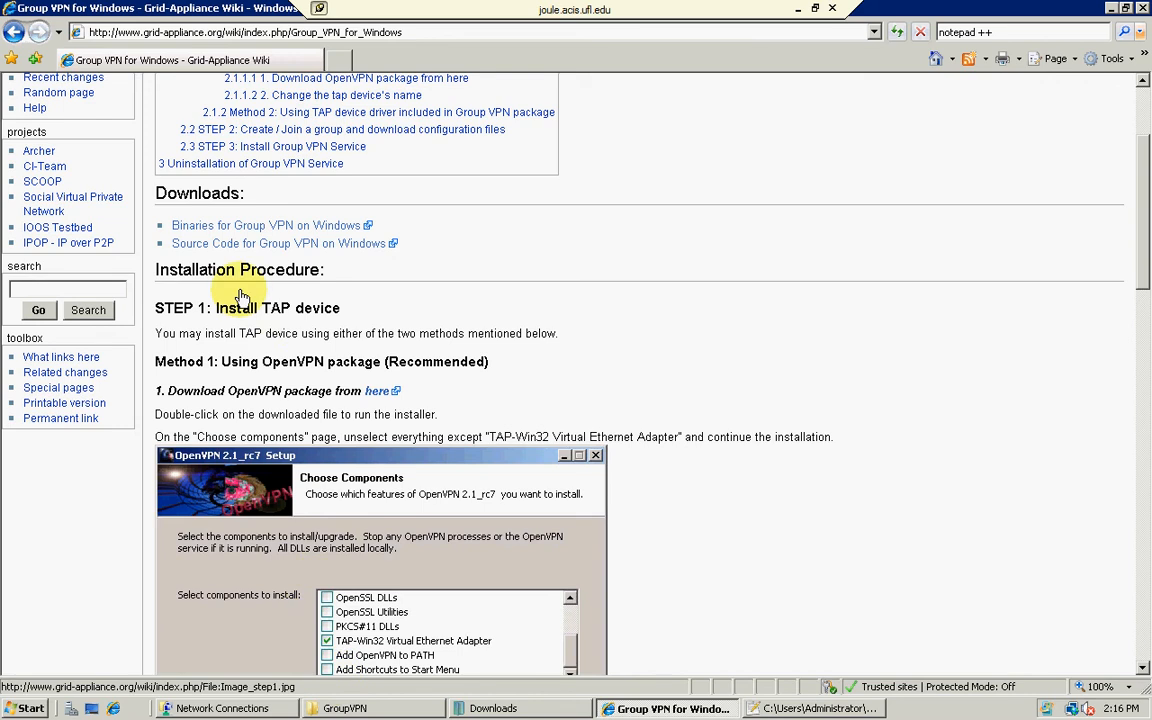
click(436, 709)
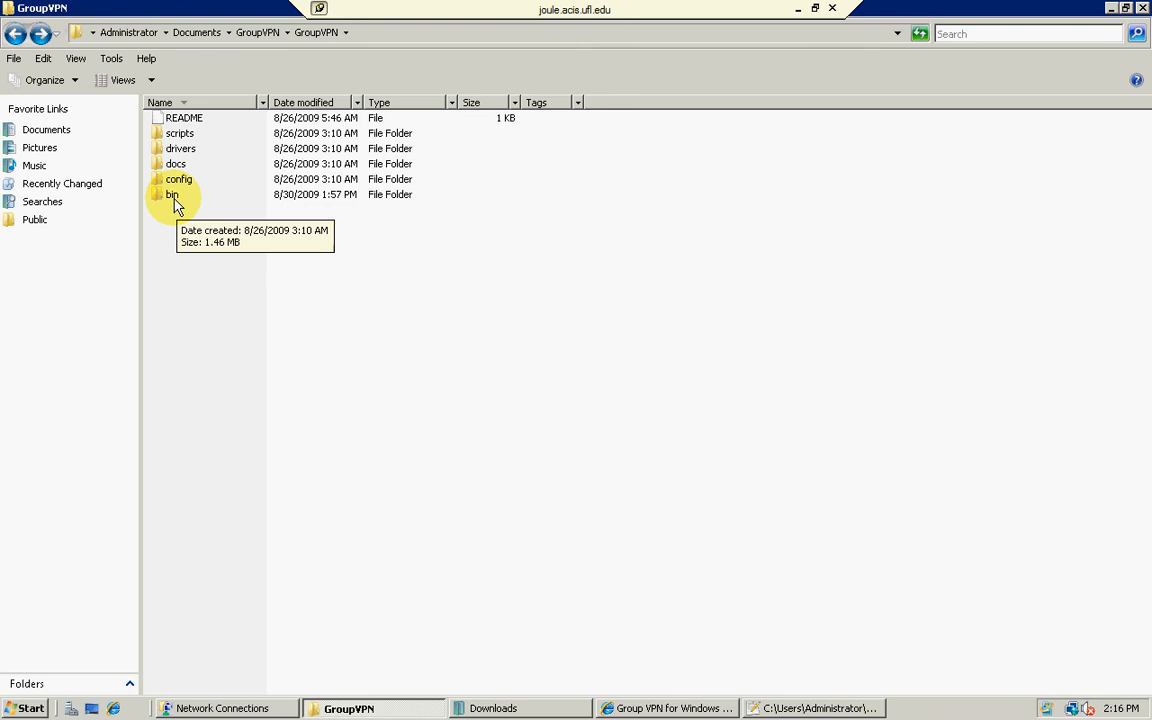
click(205, 714)
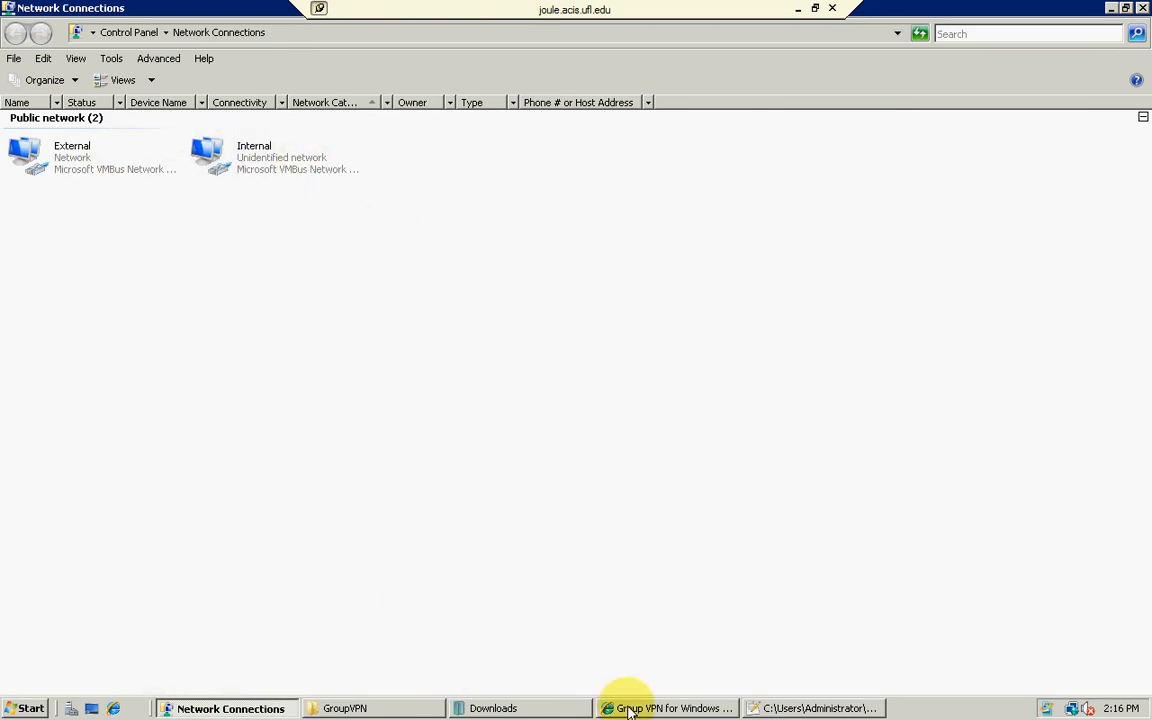
Step: Run the install_tap script from the GroupVPN drivers\windows_tap folder on the remote machine and dismiss its closing message
click(399, 711)
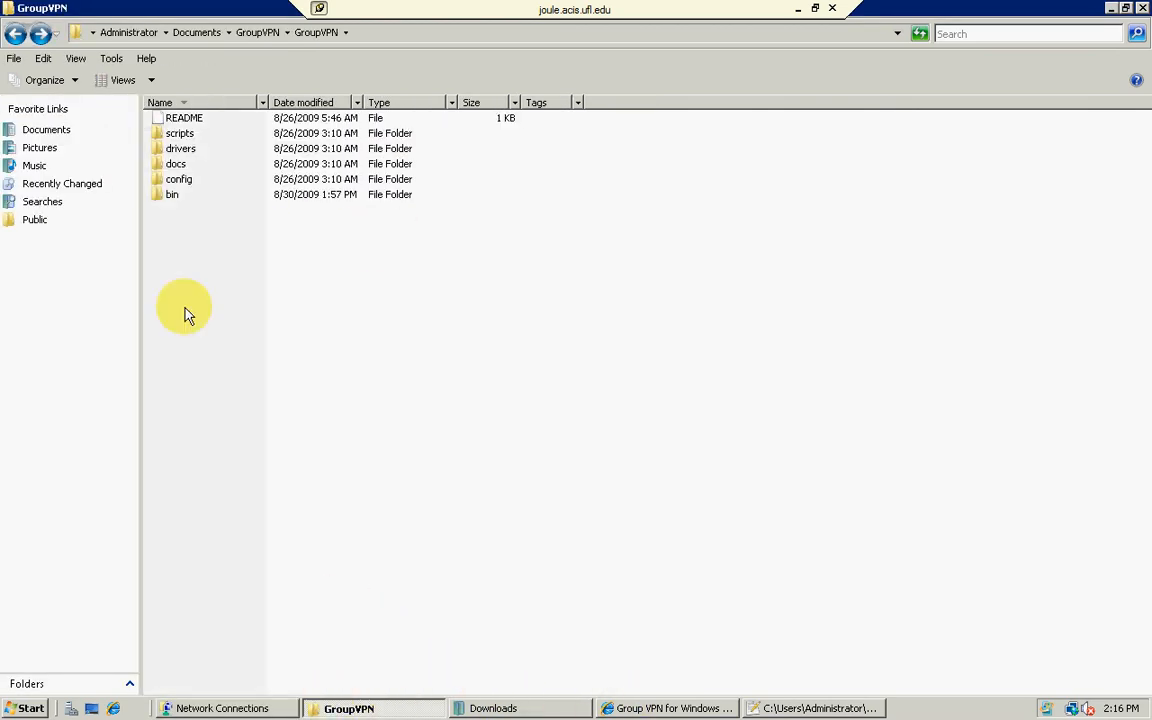
double_click(172, 150)
double_click(181, 120)
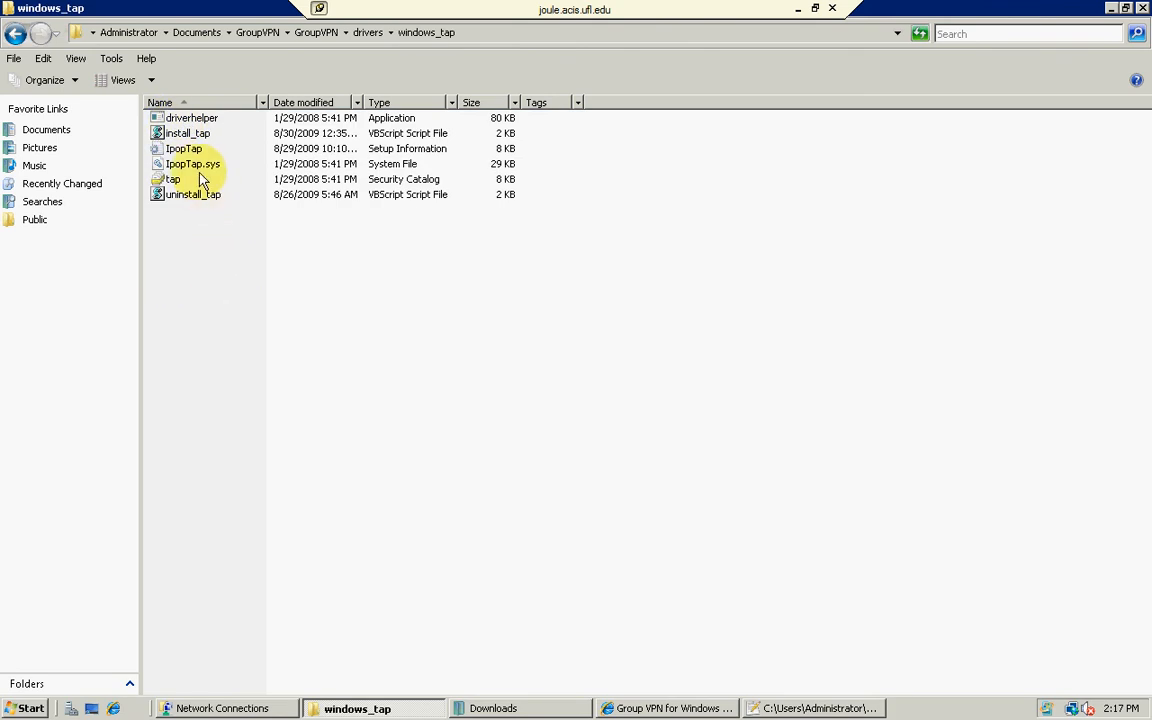
click(185, 136)
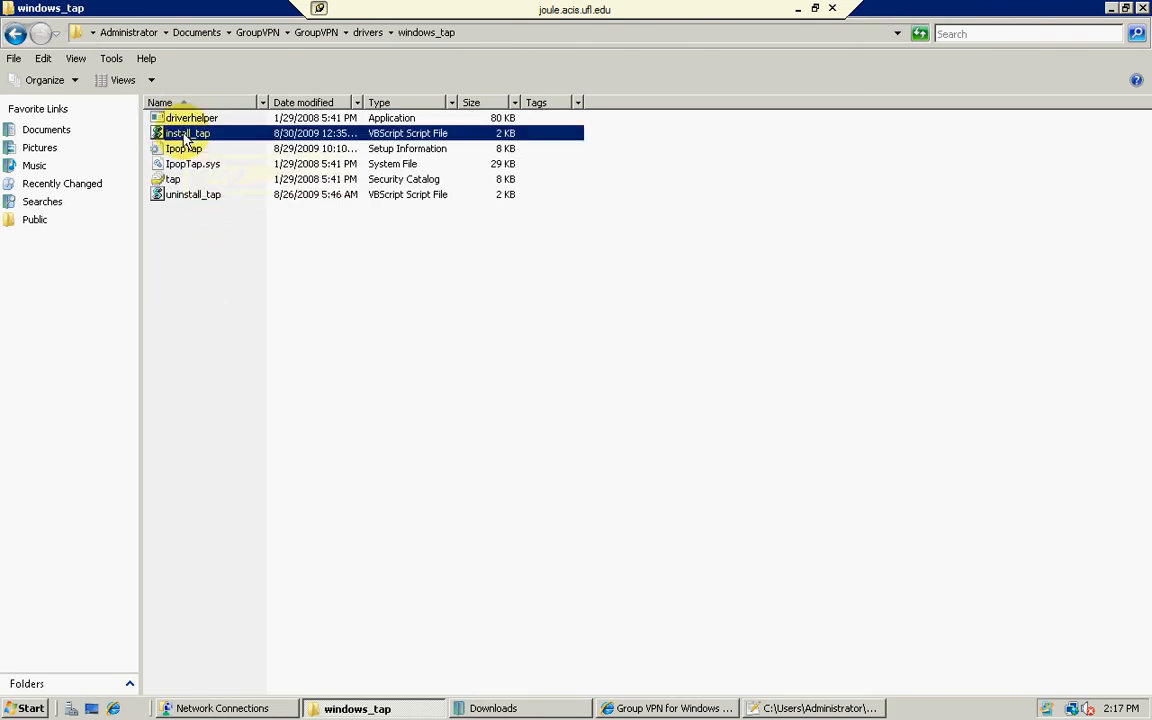
double_click(186, 135)
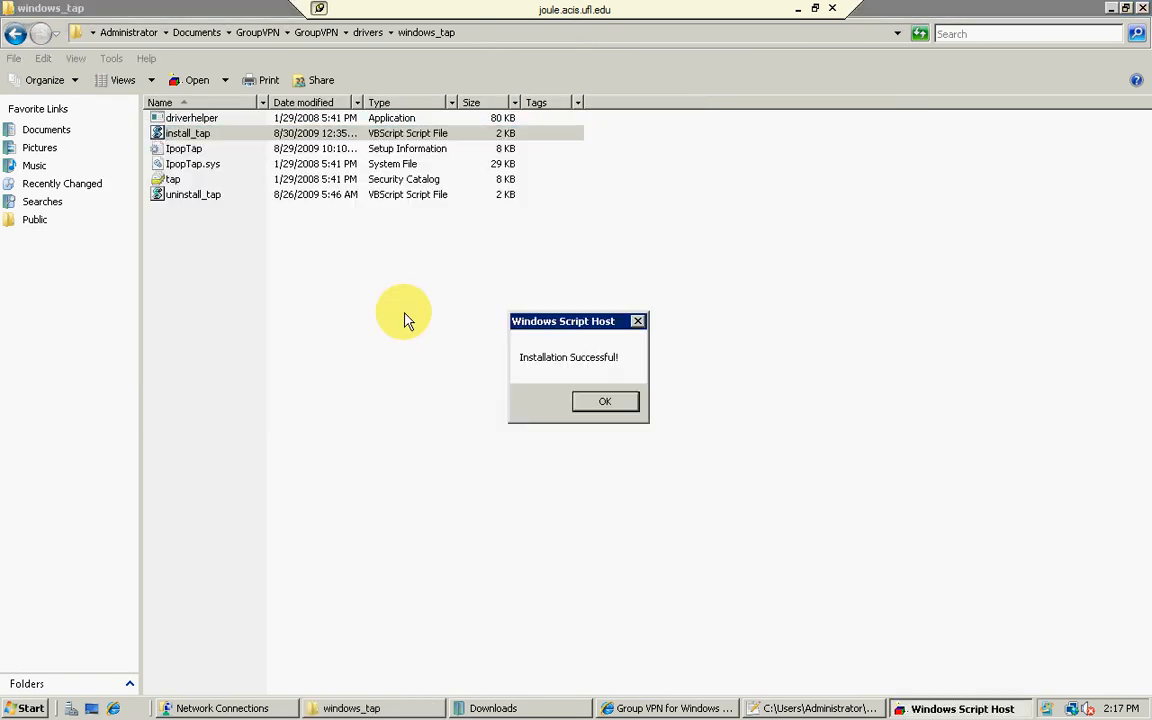
click(614, 405)
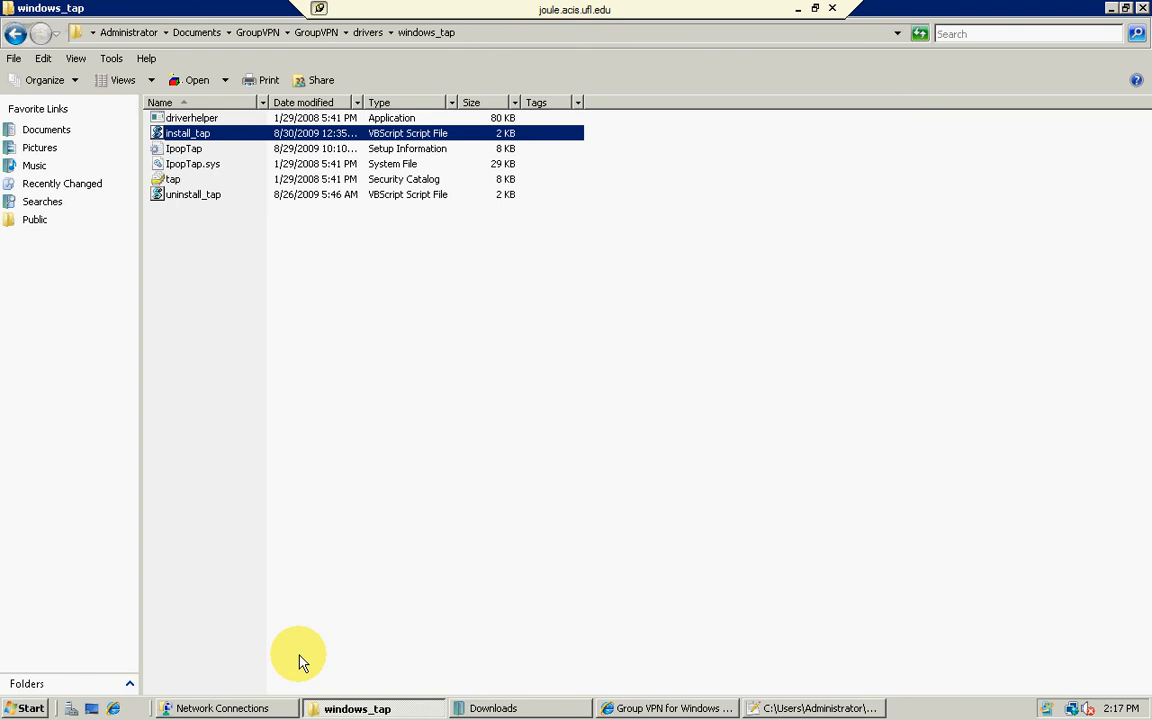
Step: Refresh Network Connections on the remote machine to check the installed tapipop adapter
click(243, 708)
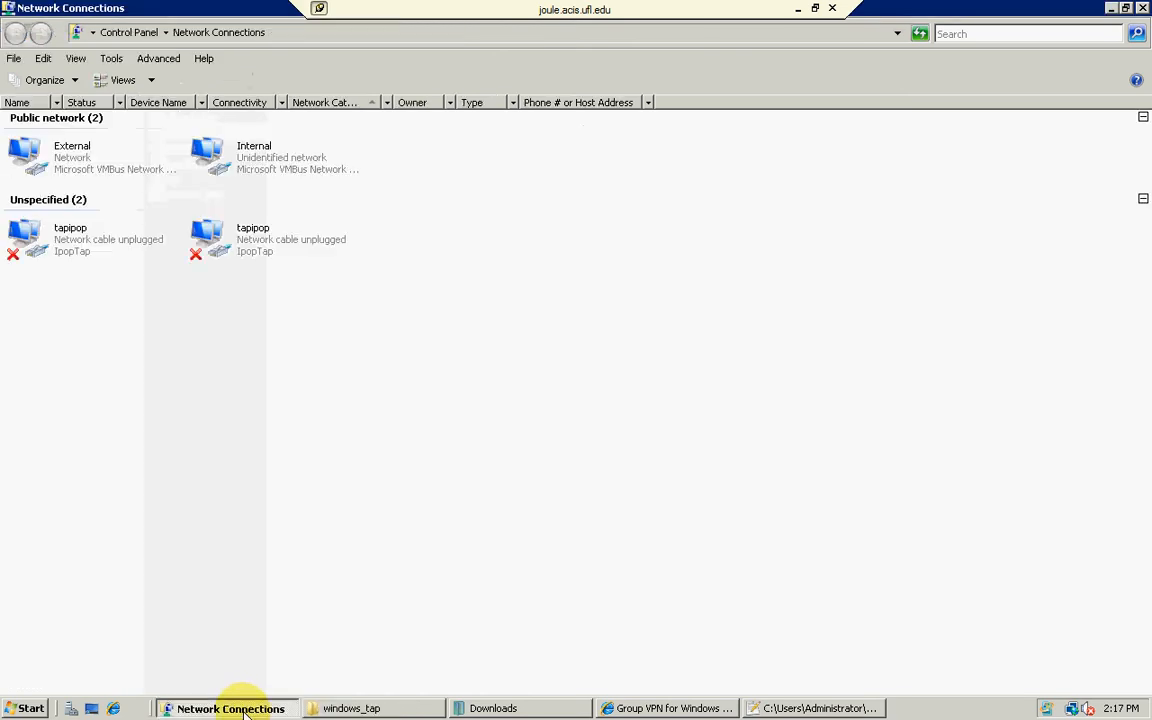
right_click(285, 420)
click(338, 490)
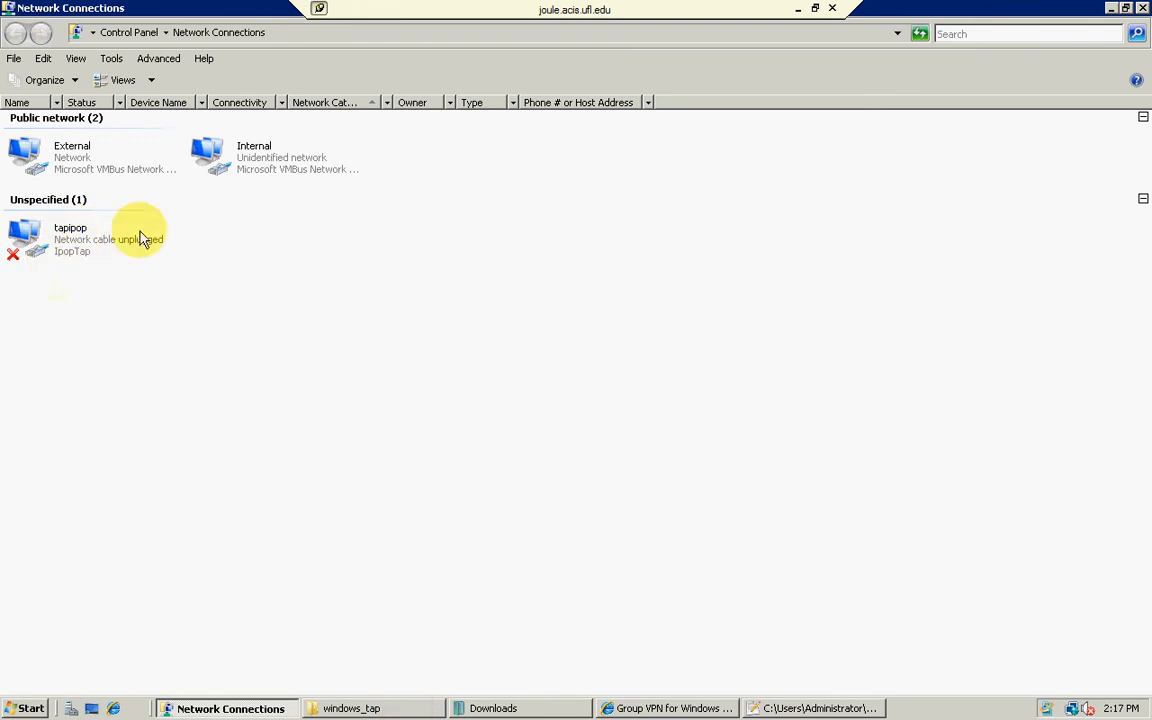
Step: Go from the windows_tap folder to the bin folder inside GroupVPN
click(390, 708)
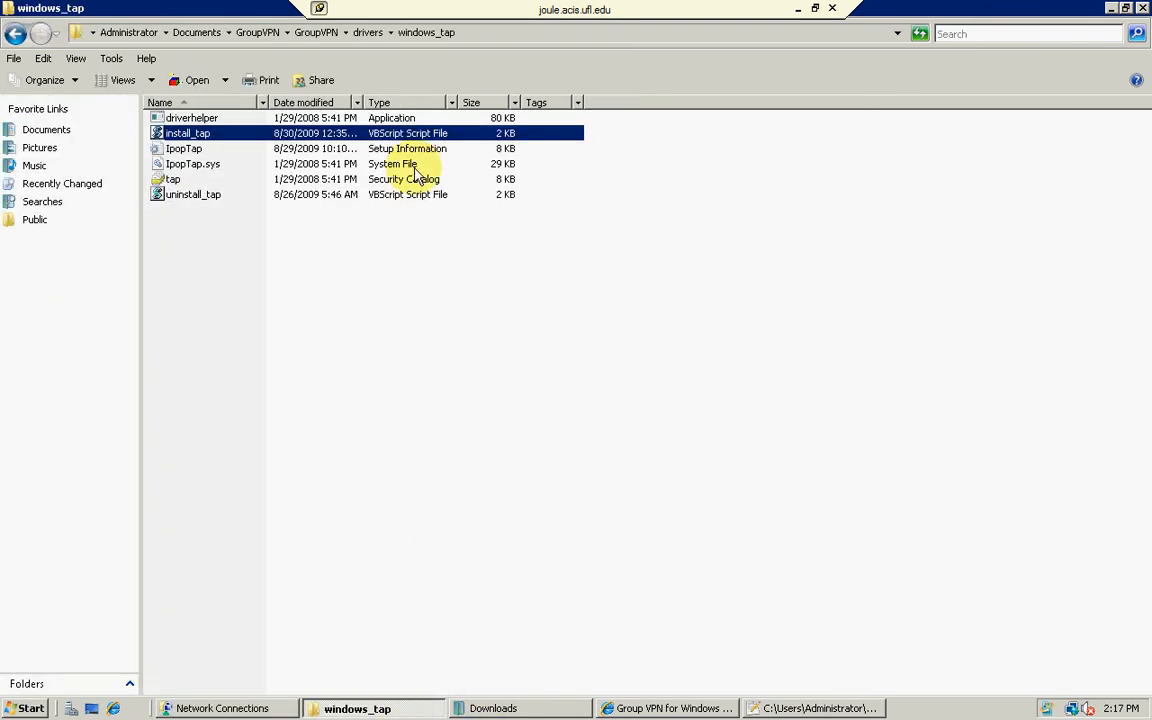
click(318, 33)
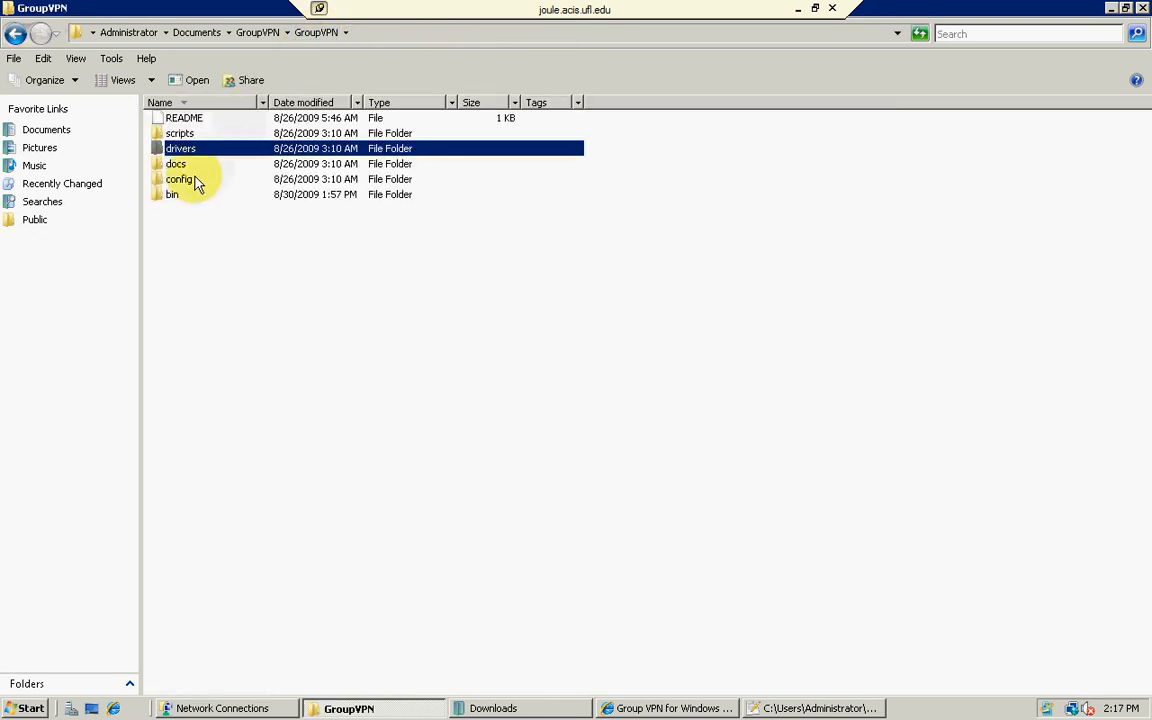
double_click(180, 195)
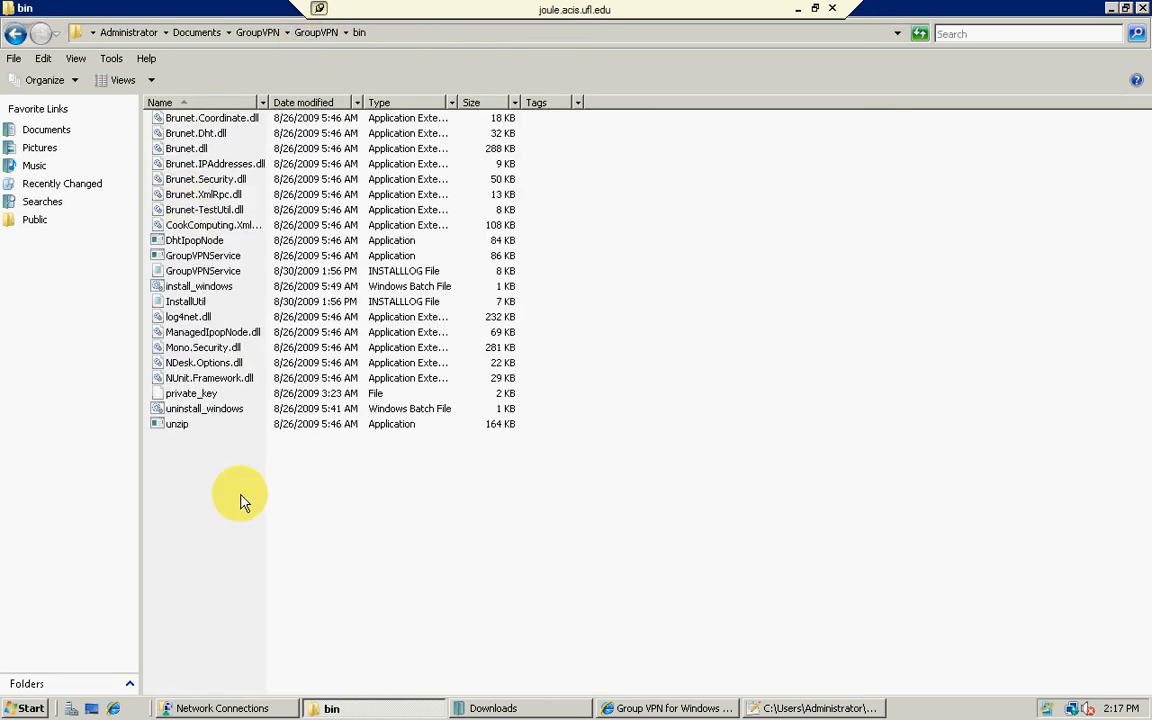
Step: Open the create or join a group link from STEP 2 of the Group VPN wiki page in a new tab and view it
click(652, 710)
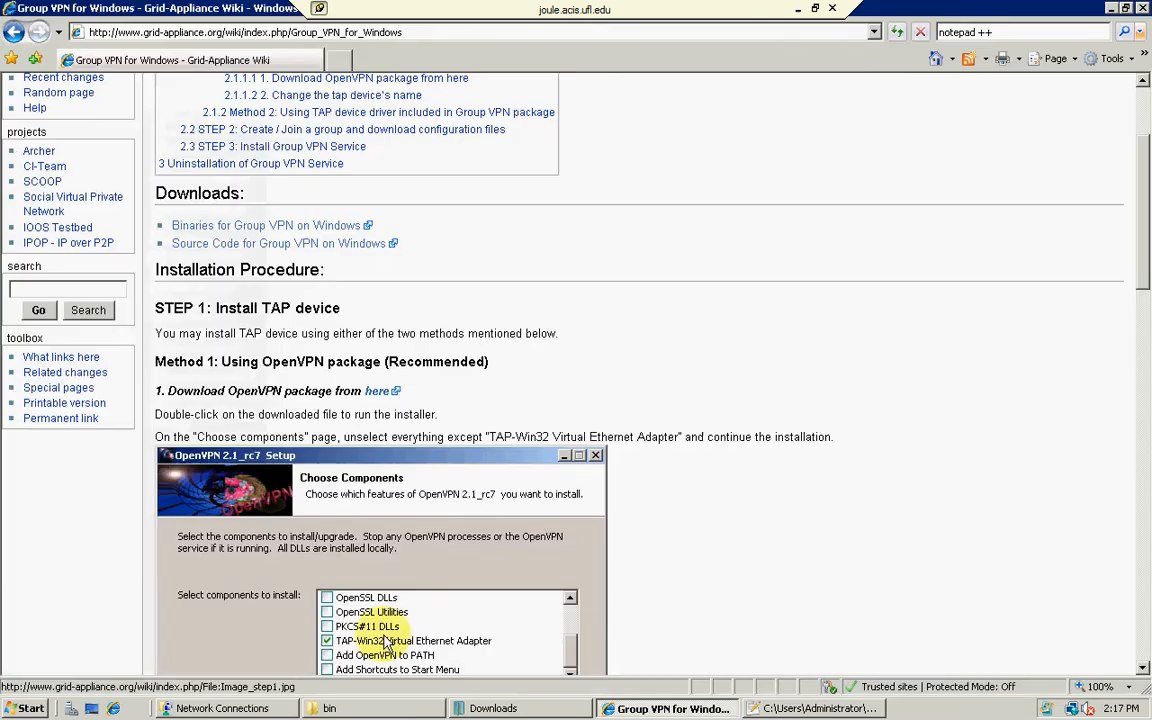
scroll(662, 386, down, 5)
scroll(662, 388, down, 5)
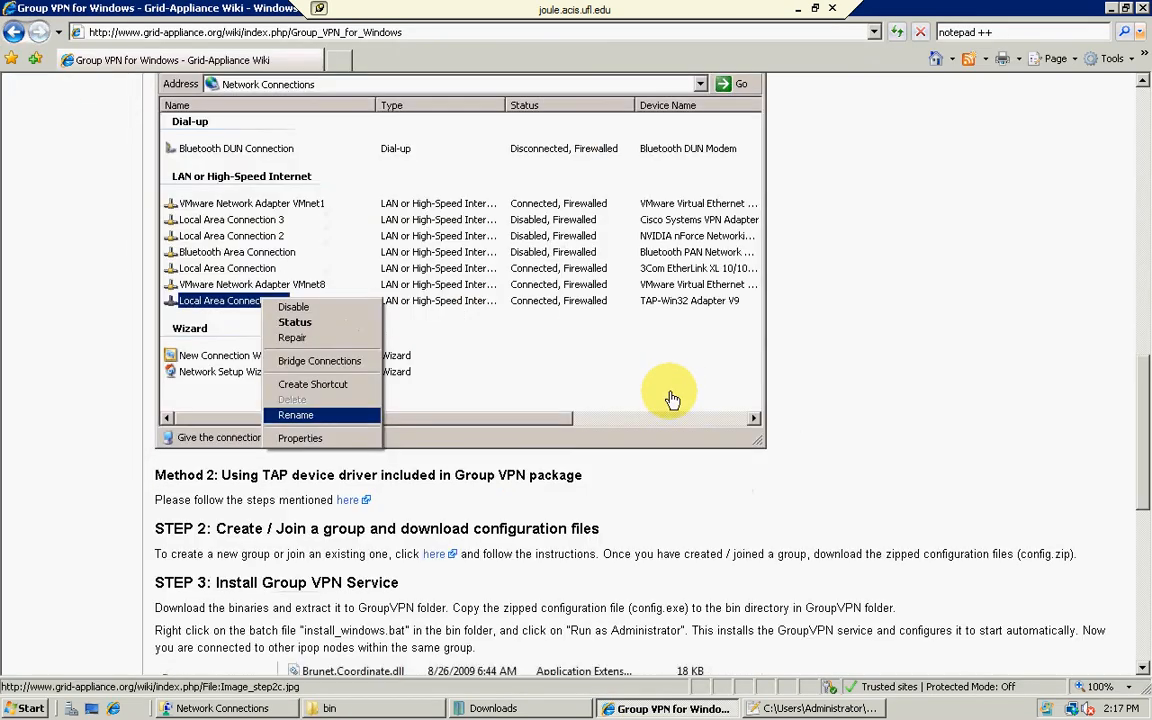
scroll(437, 517, down, 1)
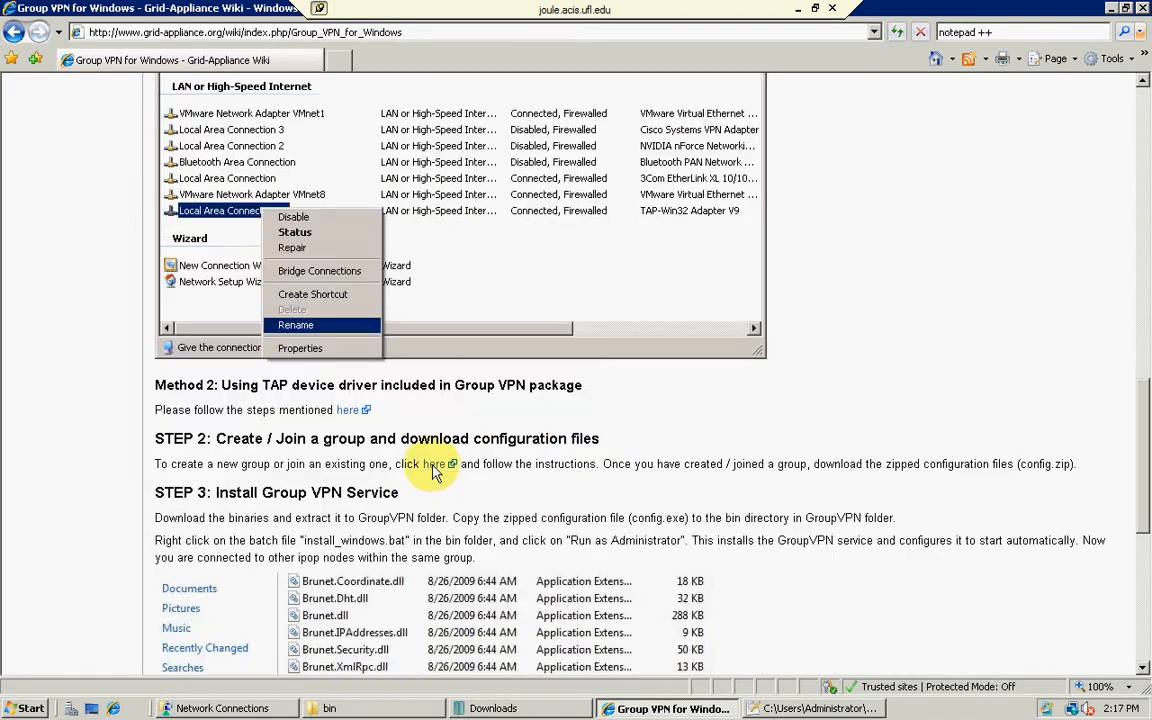
right_click(439, 465)
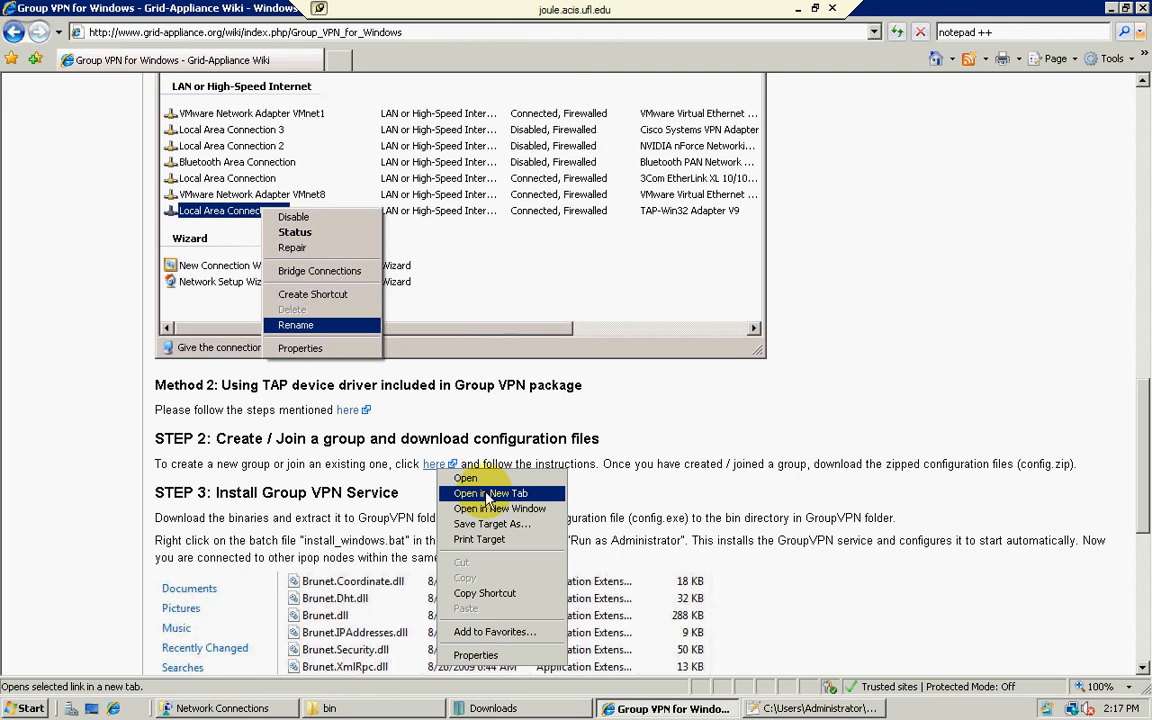
click(487, 494)
click(305, 60)
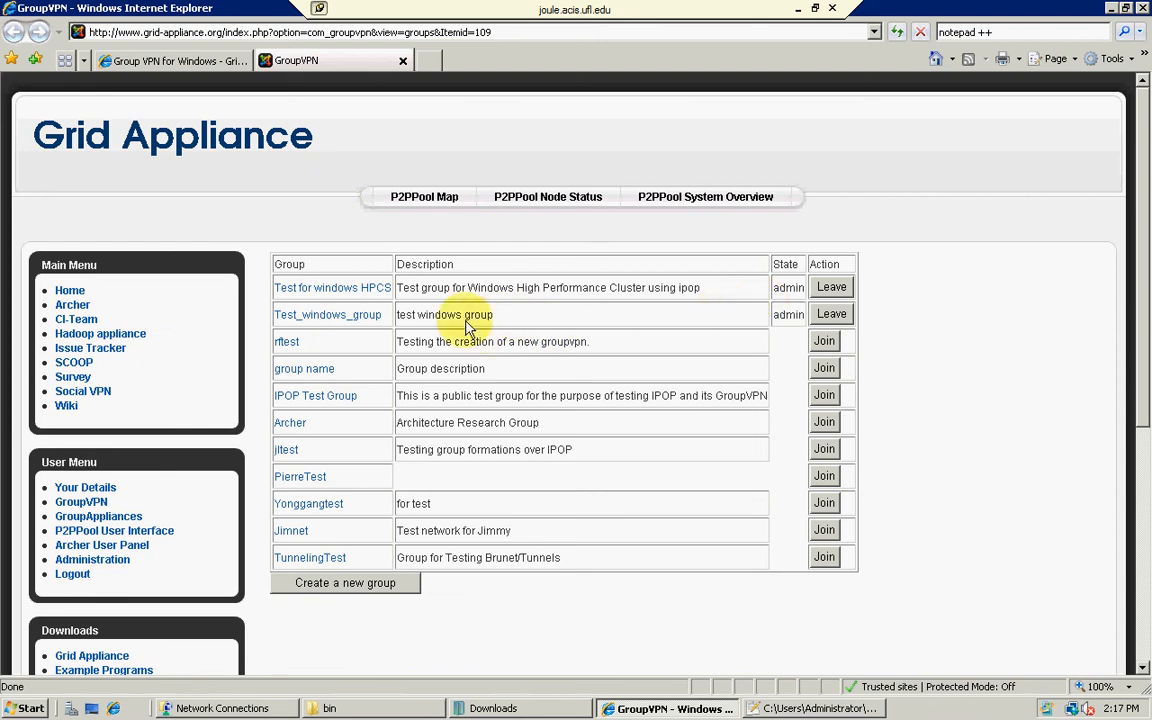
Step: Open Test_windows_group, download its config.zip into Downloads and open the containing folder
scroll(430, 315, down, 2)
scroll(512, 312, up, 2)
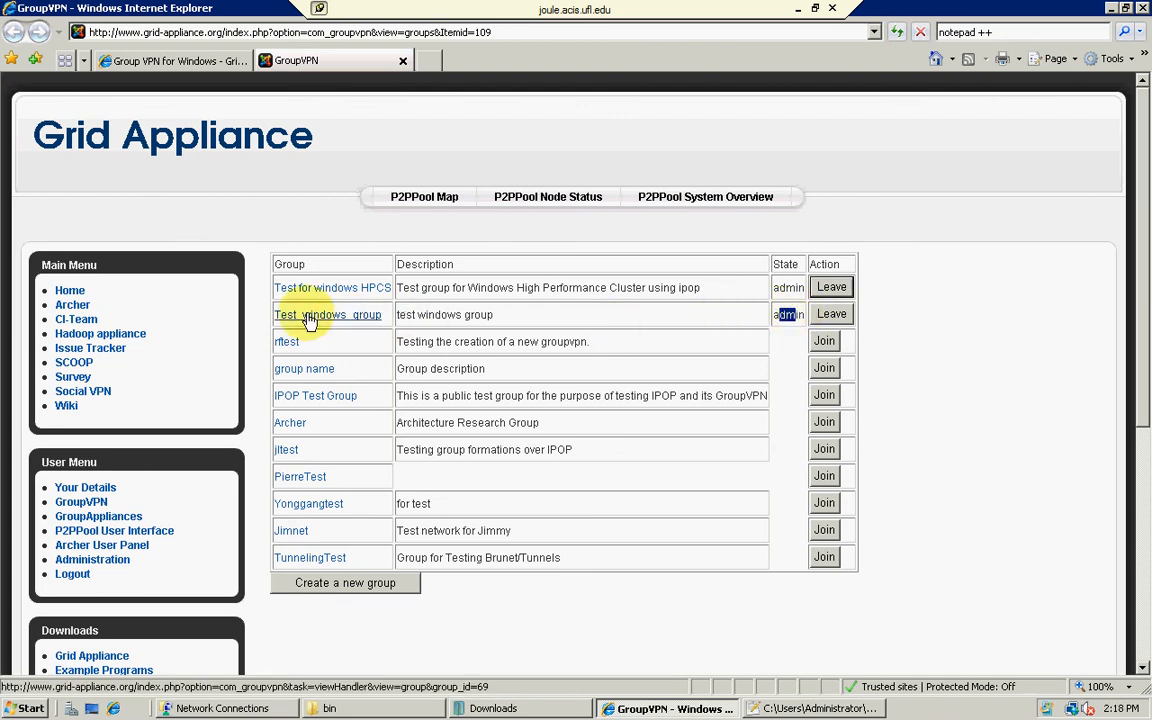
click(310, 317)
click(612, 380)
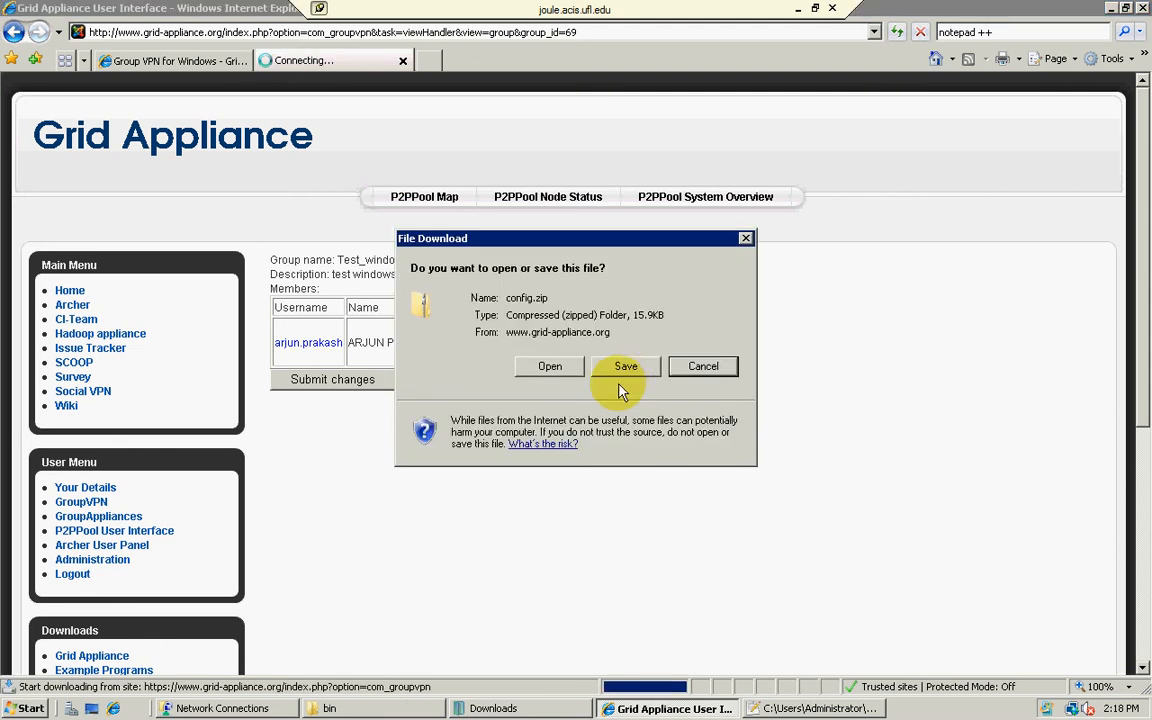
click(622, 368)
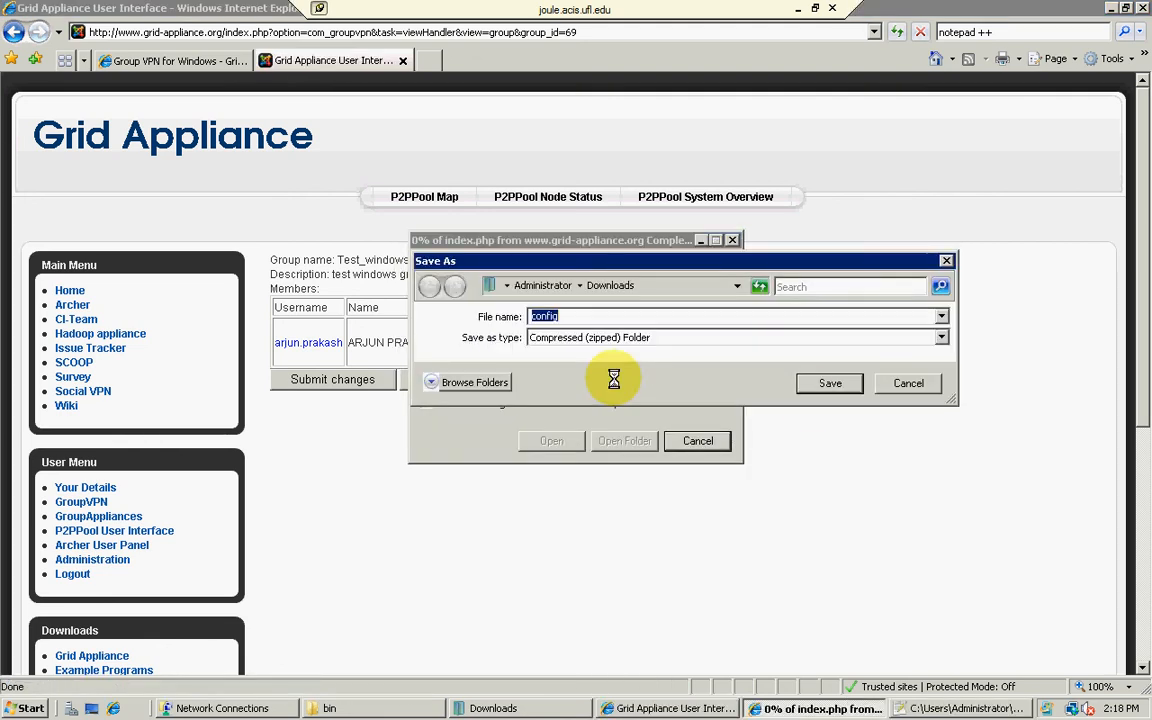
click(830, 384)
click(620, 441)
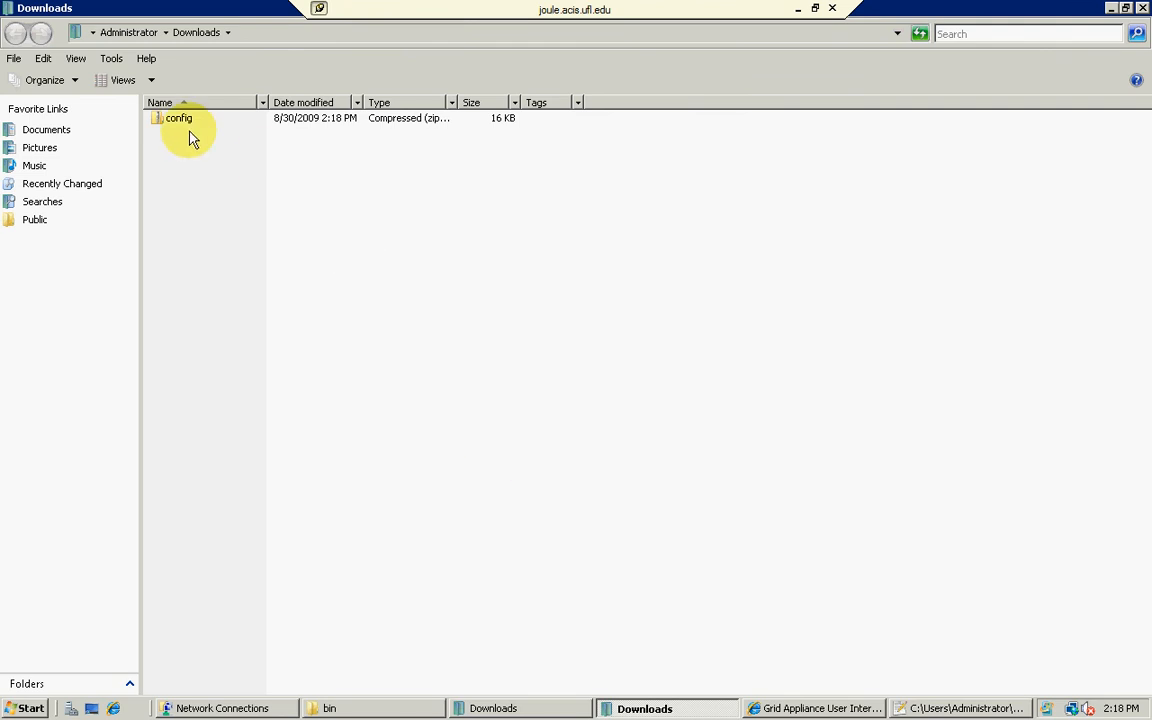
Step: Copy the downloaded config archive from Downloads into the GroupVPN bin folder
right_click(169, 122)
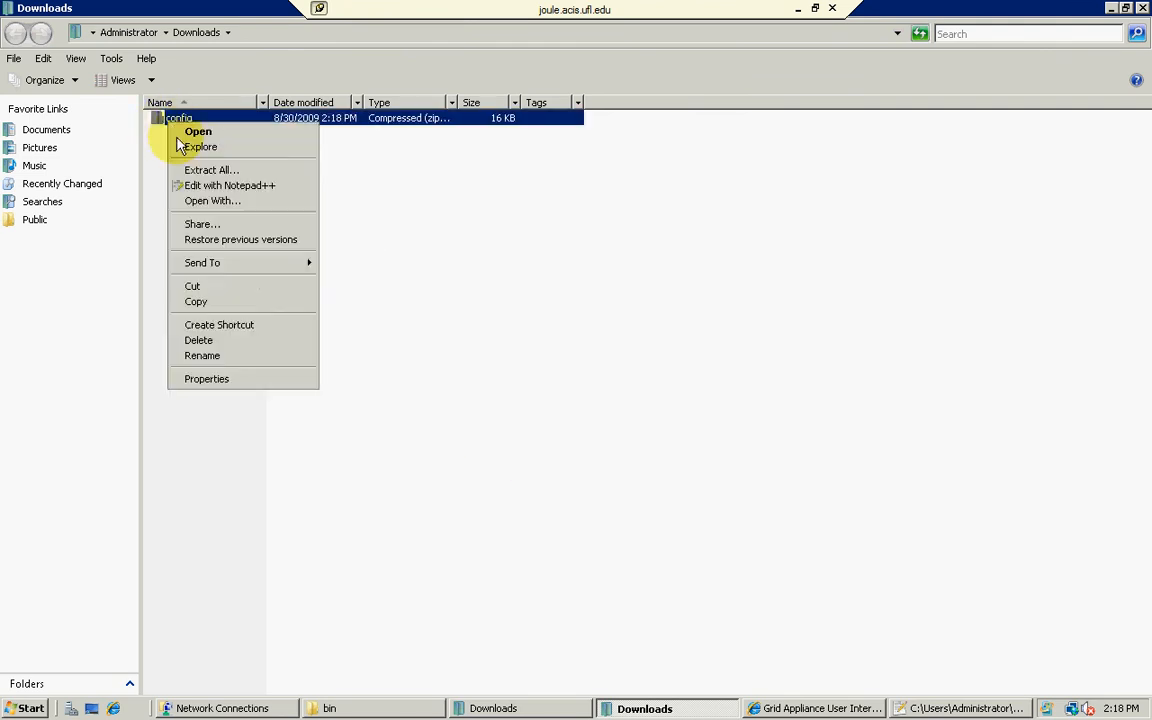
click(236, 302)
click(410, 710)
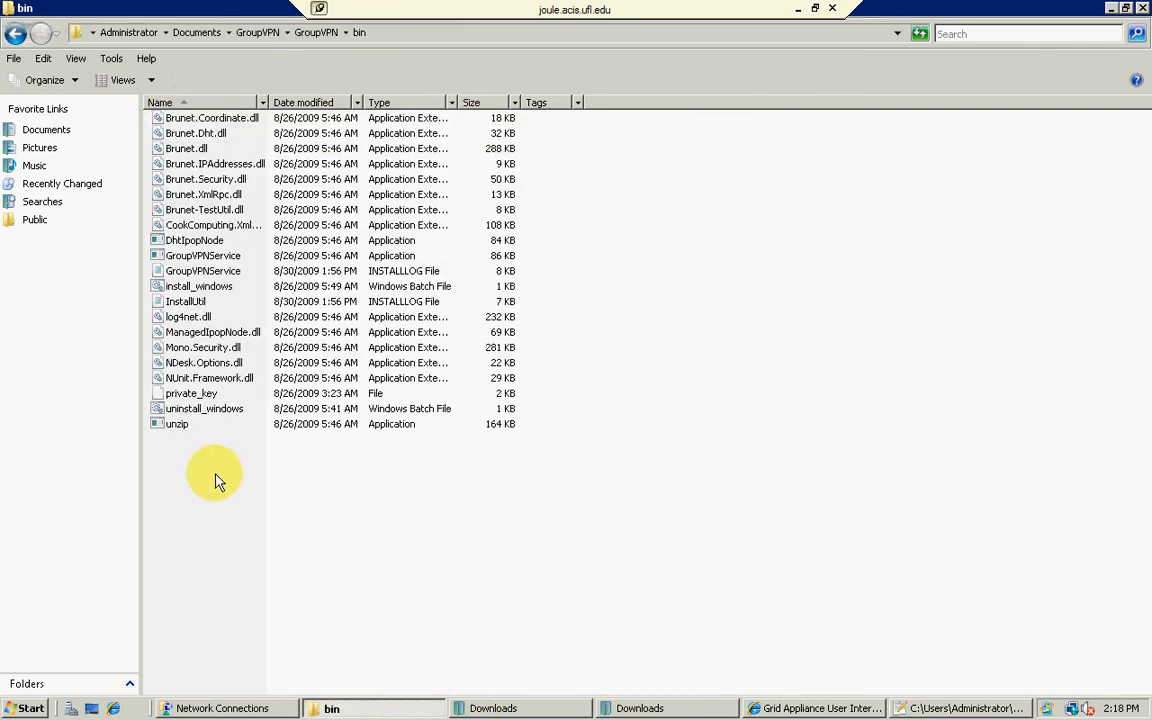
right_click(216, 482)
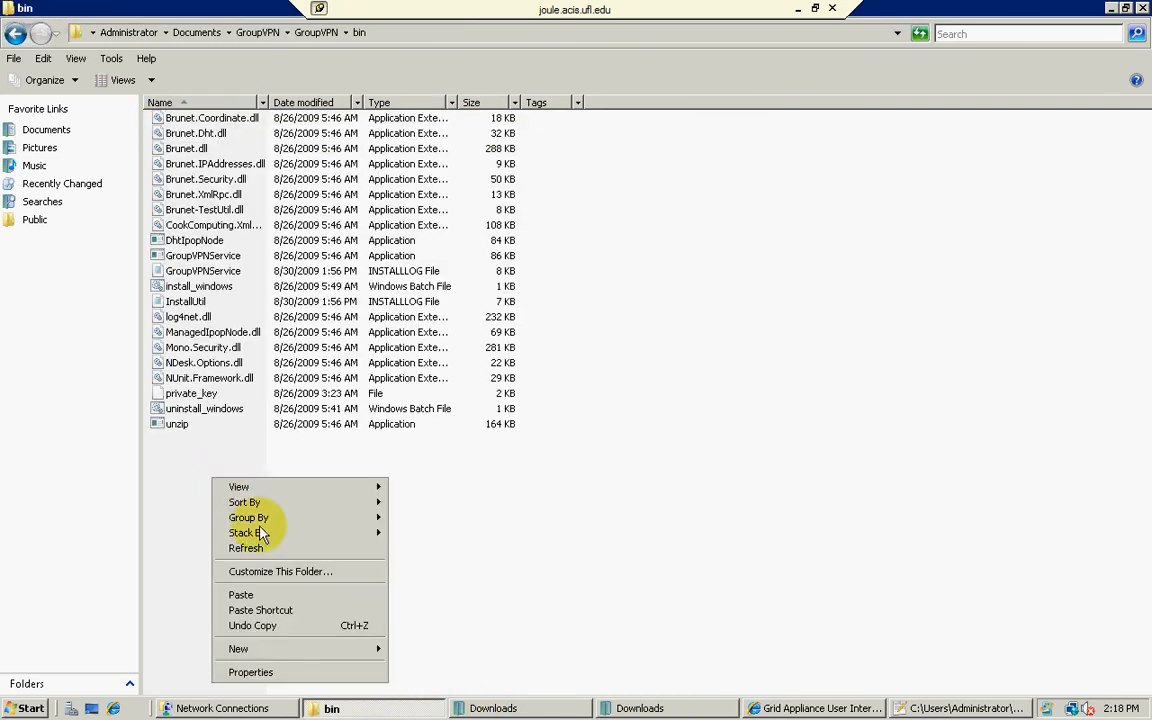
click(276, 595)
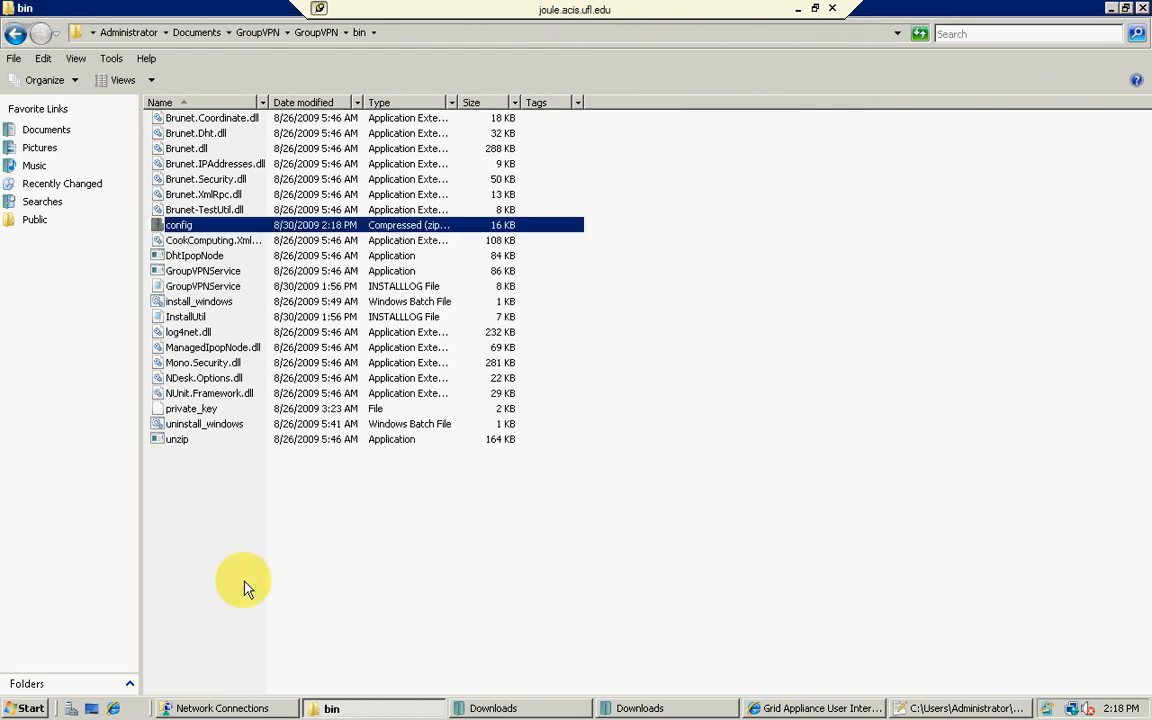
Step: Run the install_windows batch file as administrator and finish its console prompt
click(186, 303)
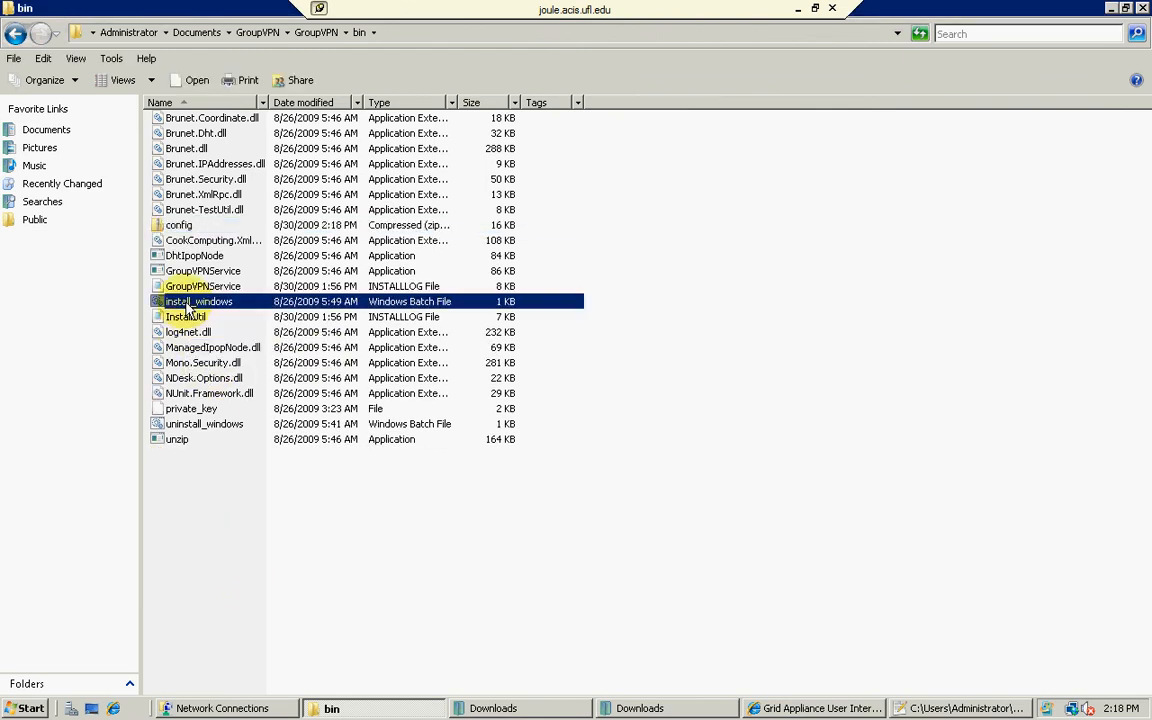
right_click(186, 304)
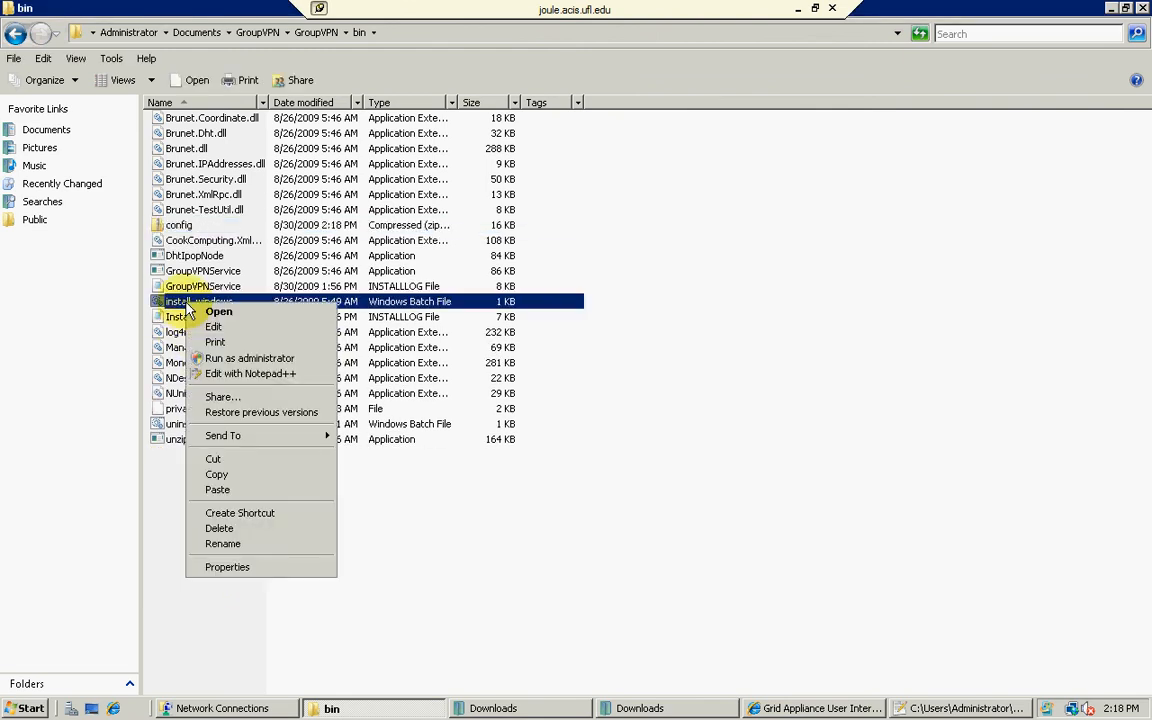
click(233, 362)
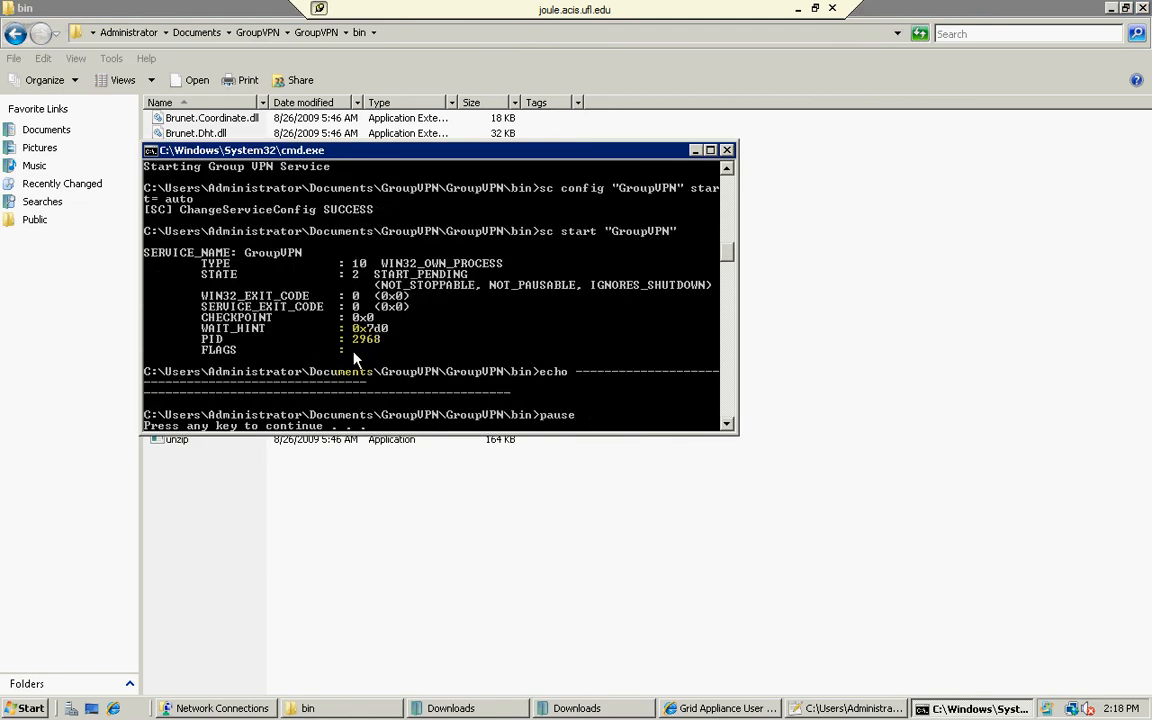
key(Return)
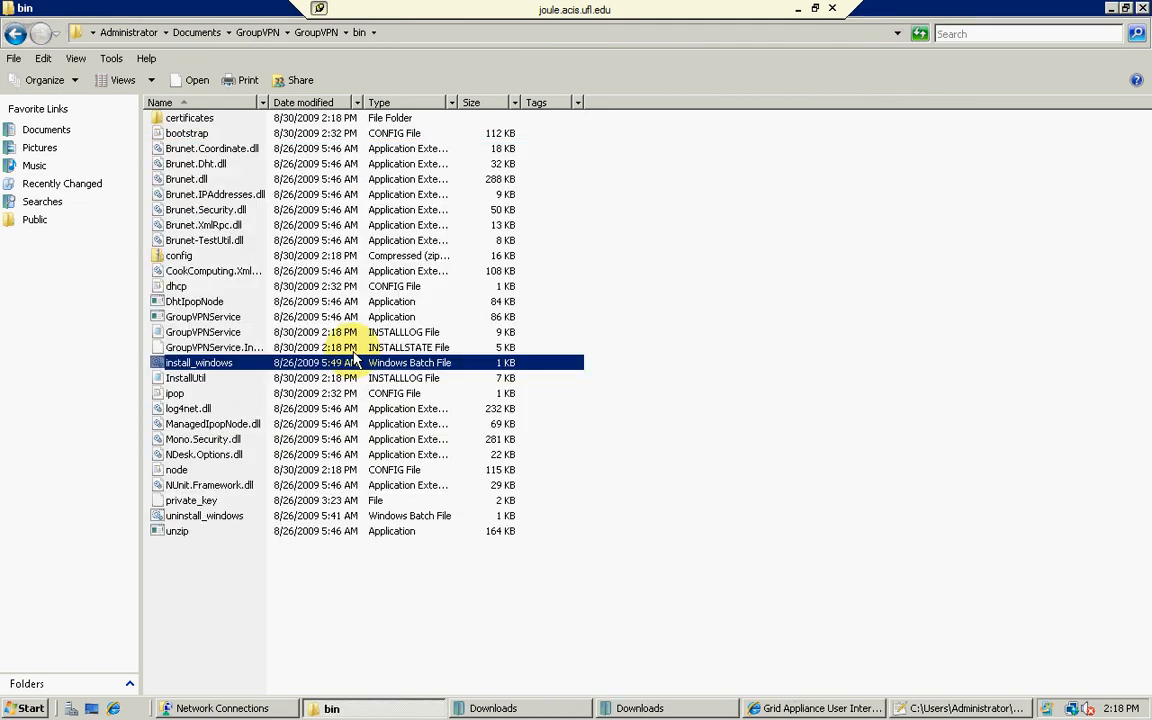
Step: Refresh the remote Network Connections to check the tapipop adapter, and compare it with the local machine's connections
click(220, 708)
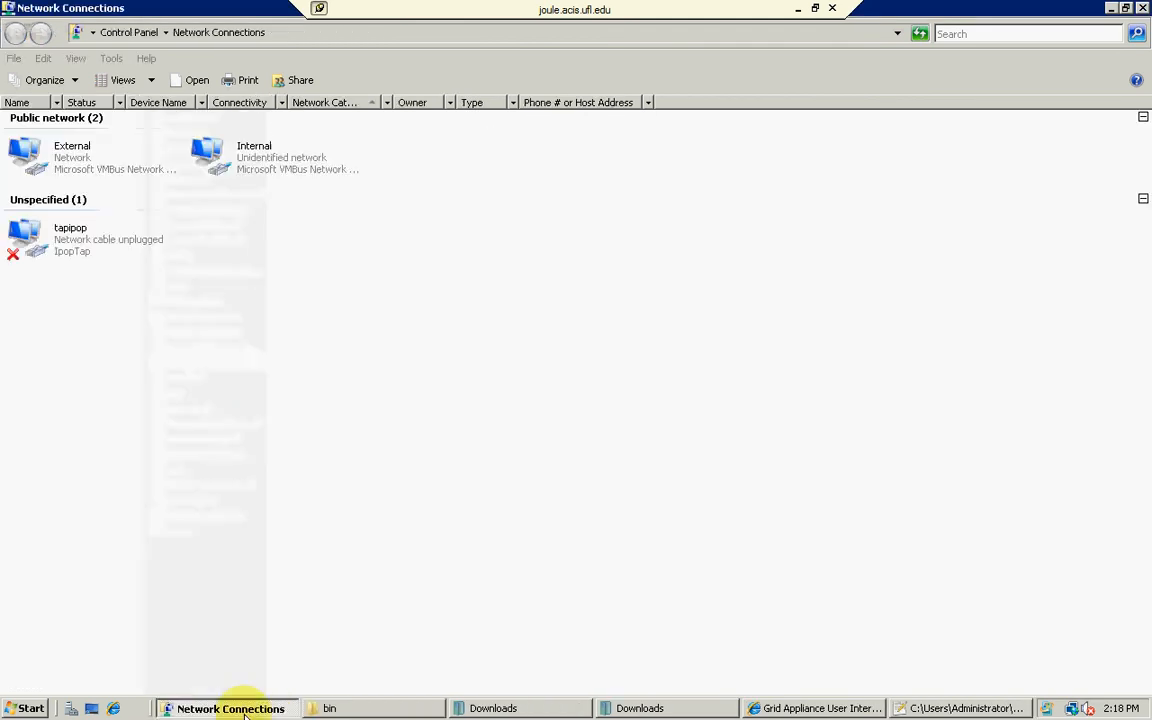
right_click(244, 400)
click(292, 472)
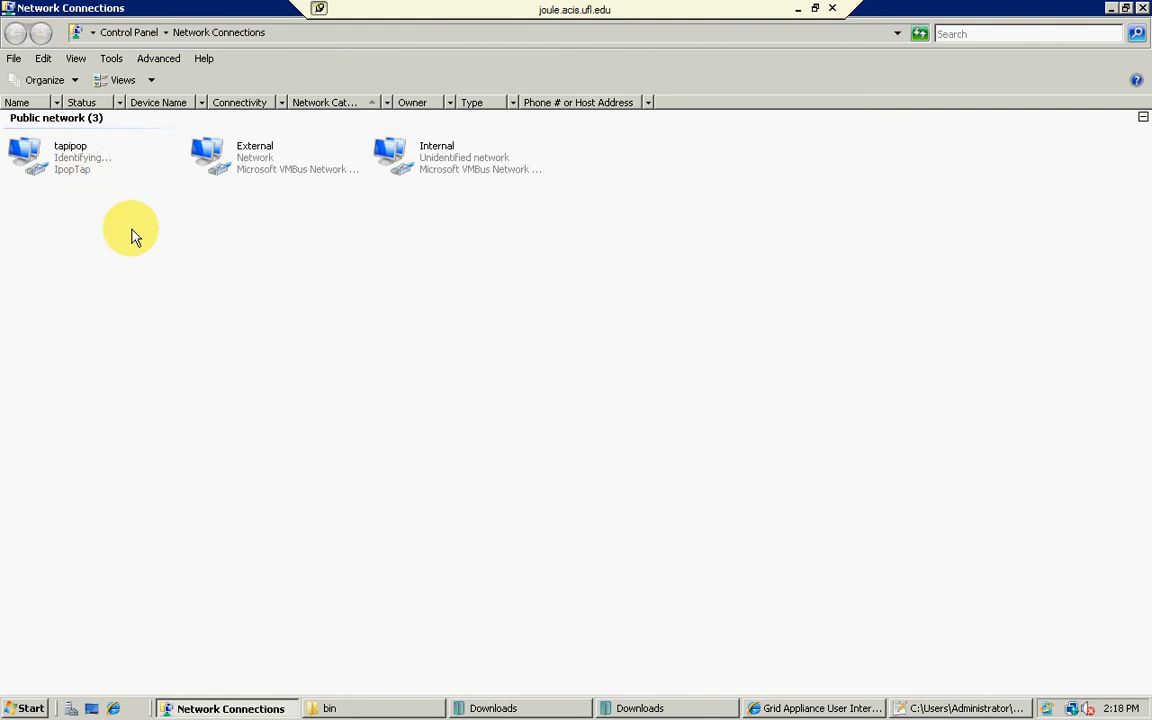
click(797, 9)
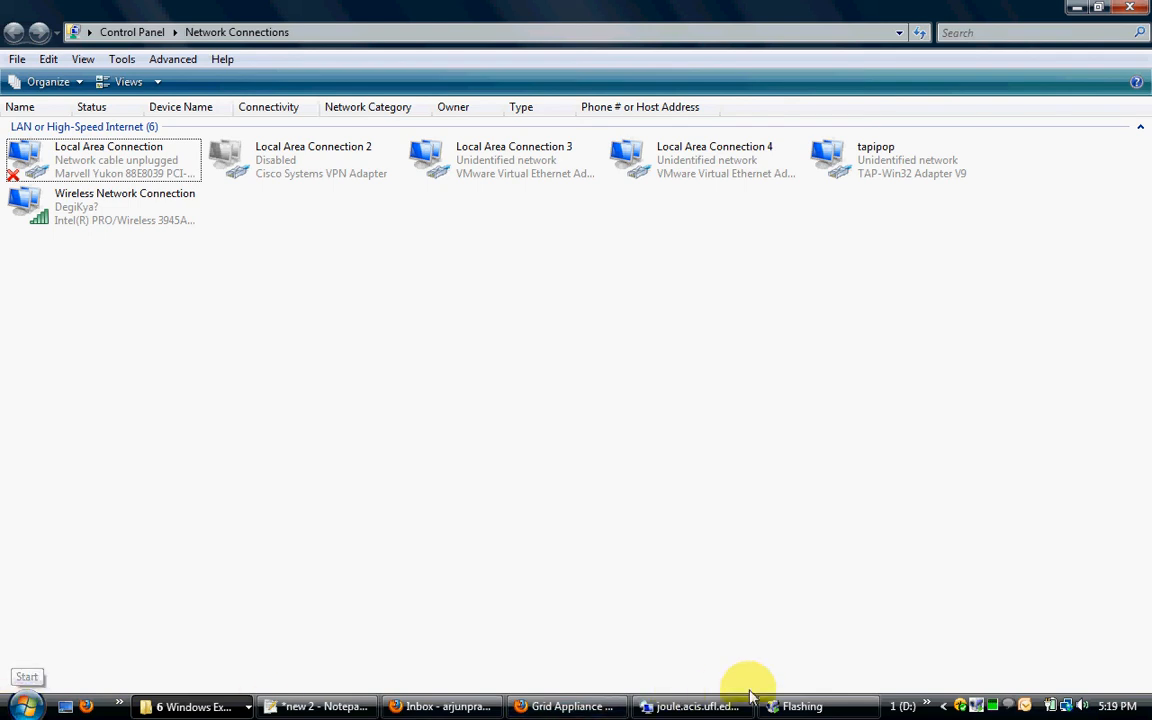
click(697, 706)
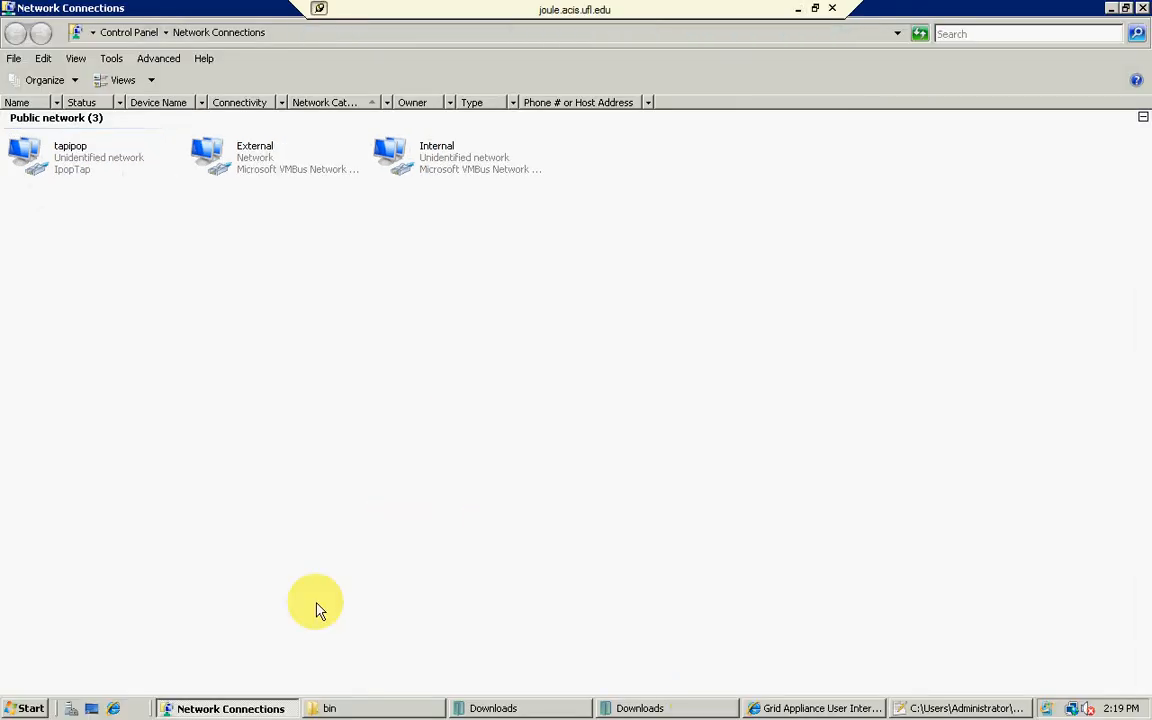
Step: Run ipconfig in a Command Prompt on the remote machine and examine the adapter addresses
click(27, 708)
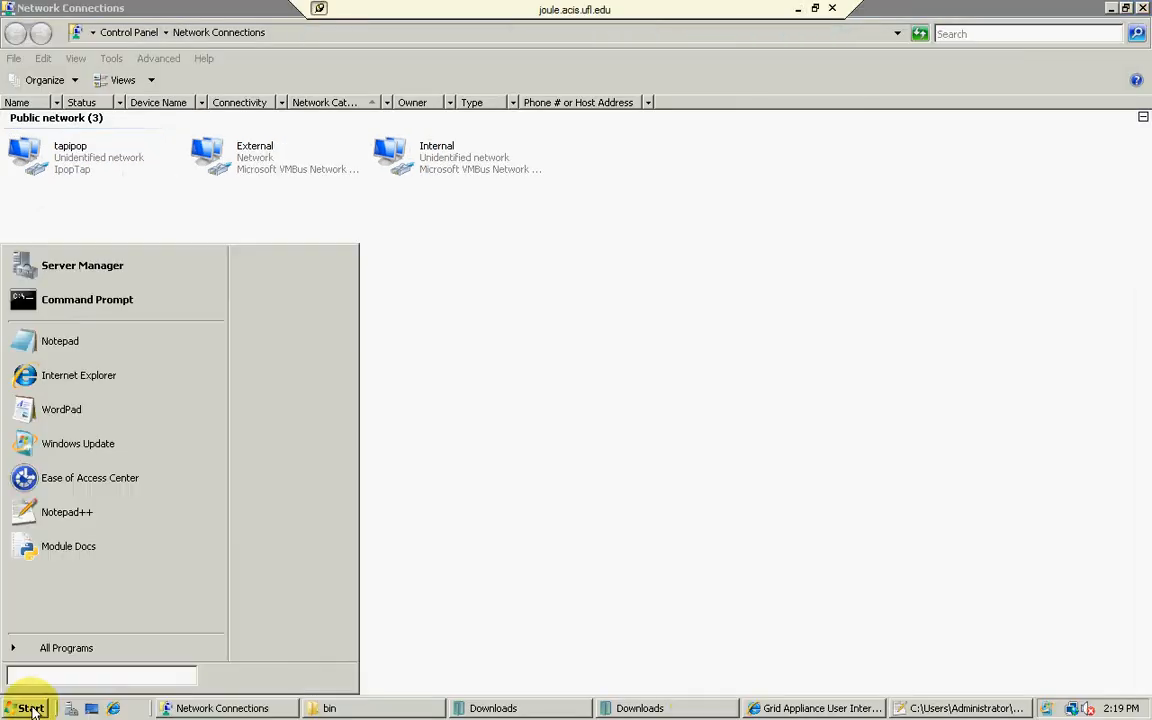
click(70, 299)
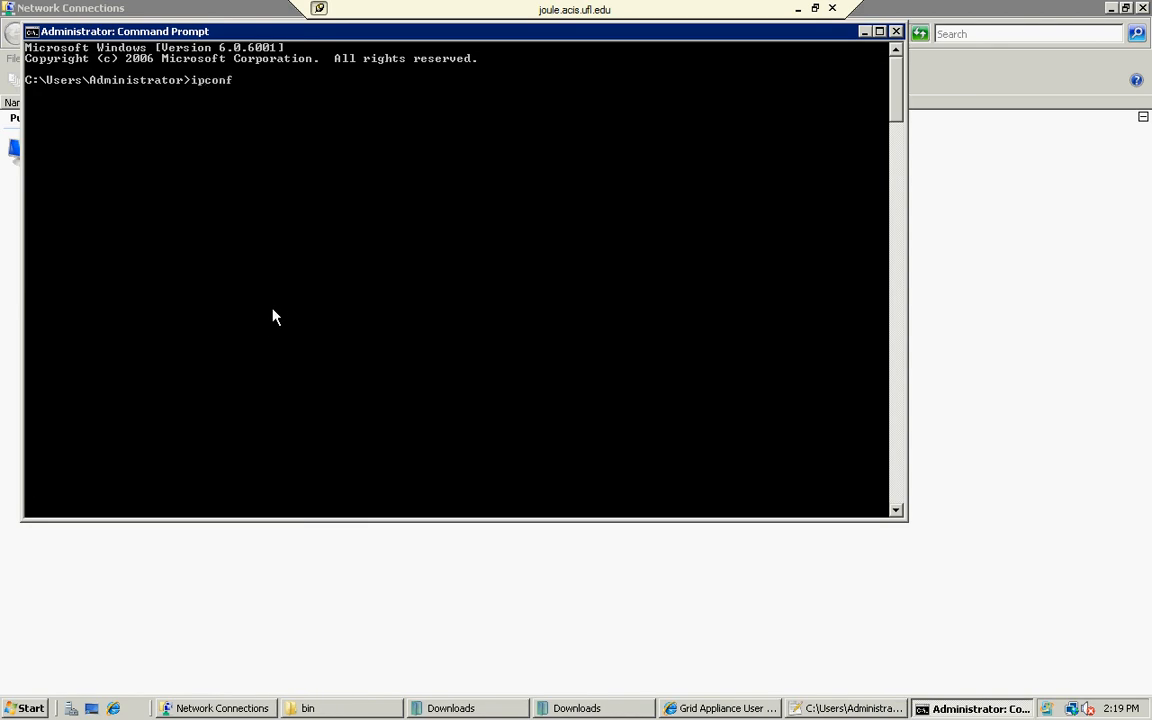
text(ipconfig)
key(Return)
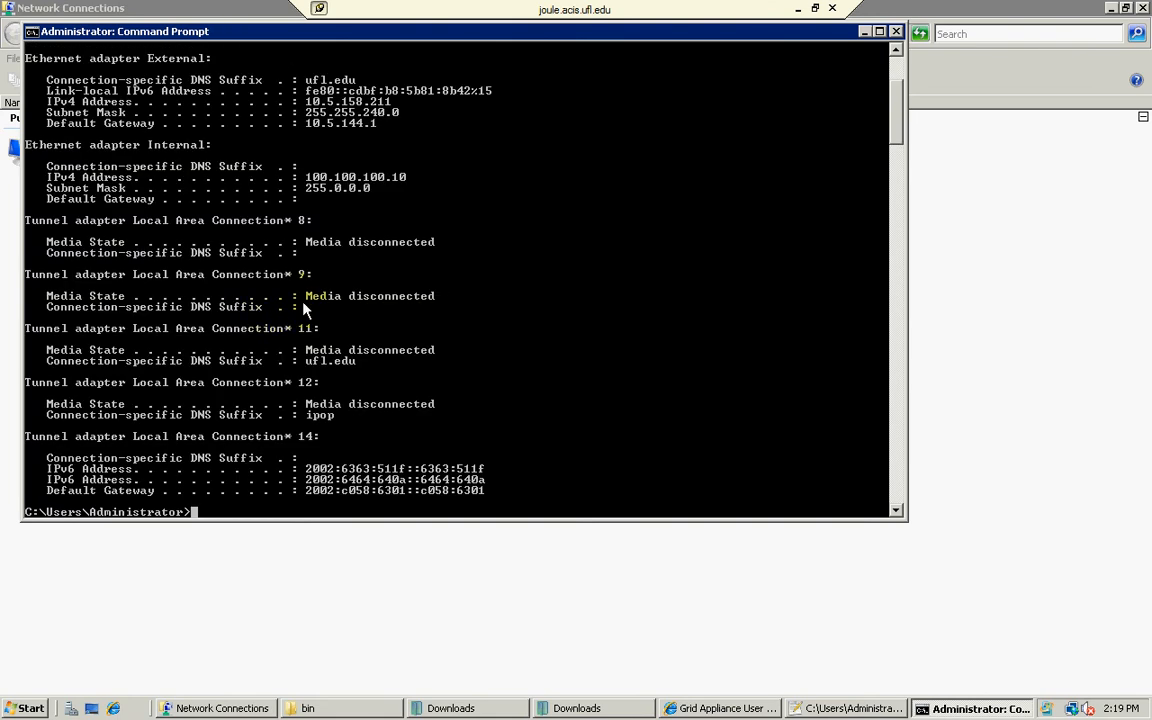
scroll(305, 310, up, 5)
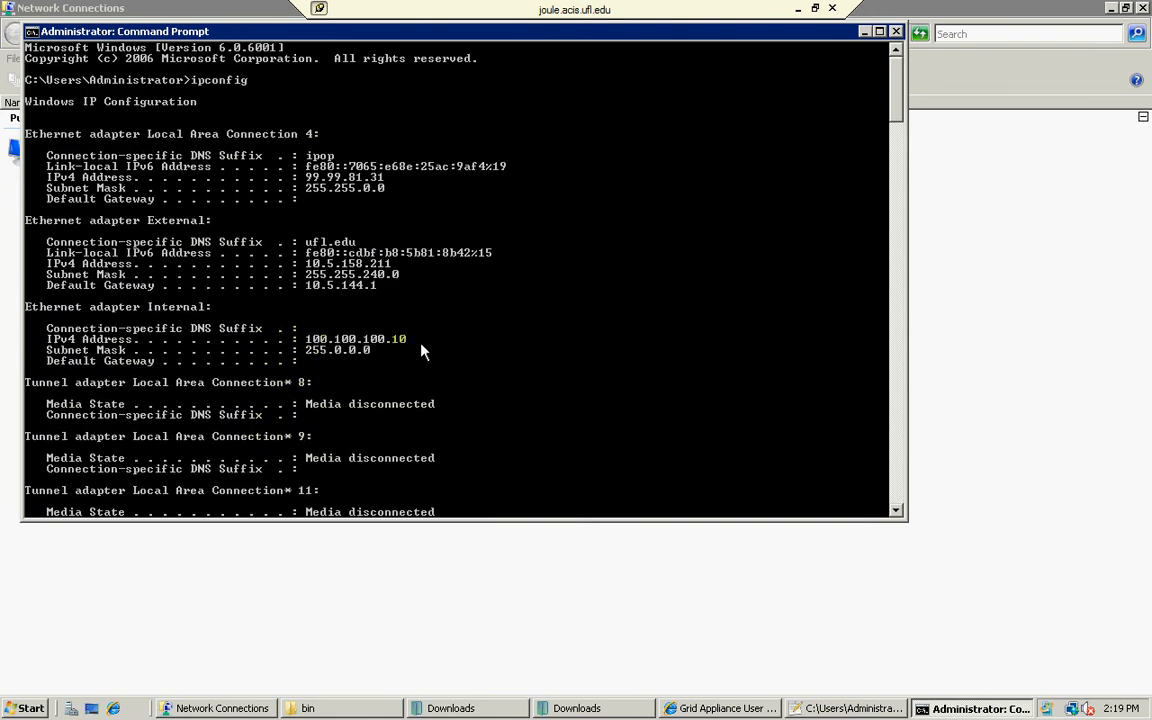
scroll(318, 172, down, 1)
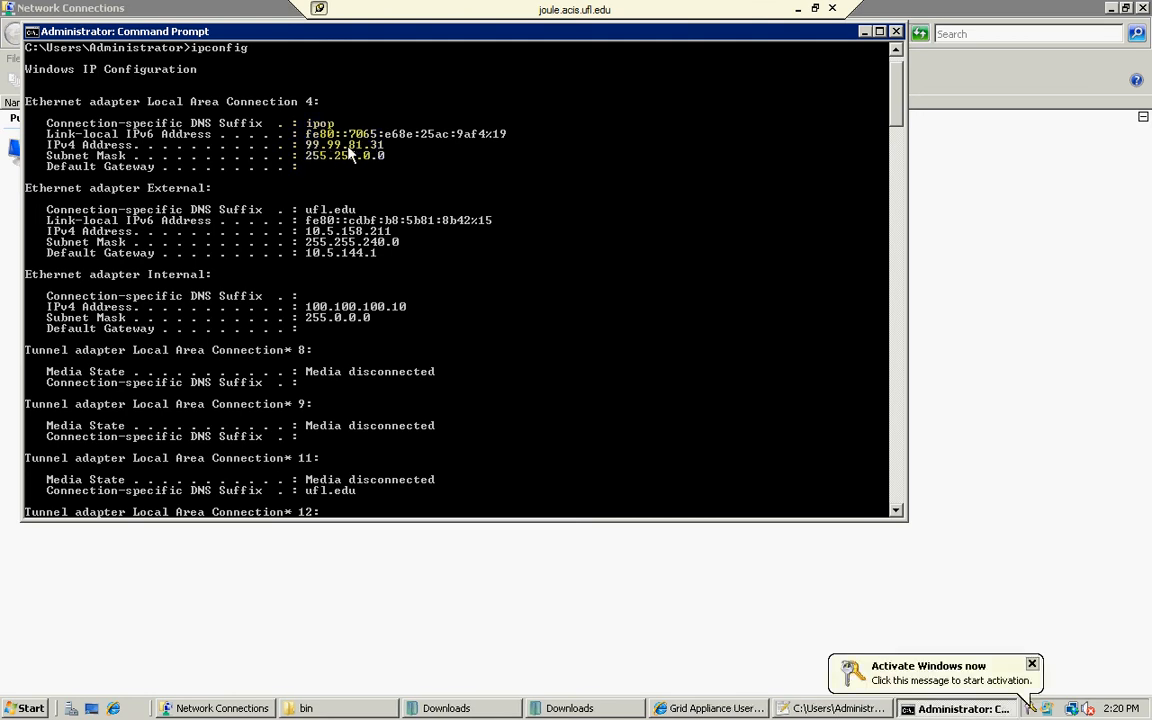
Step: Copy the IPv4 address of the adapter with the ipop DNS suffix from the ipconfig output
right_click(325, 85)
click(350, 92)
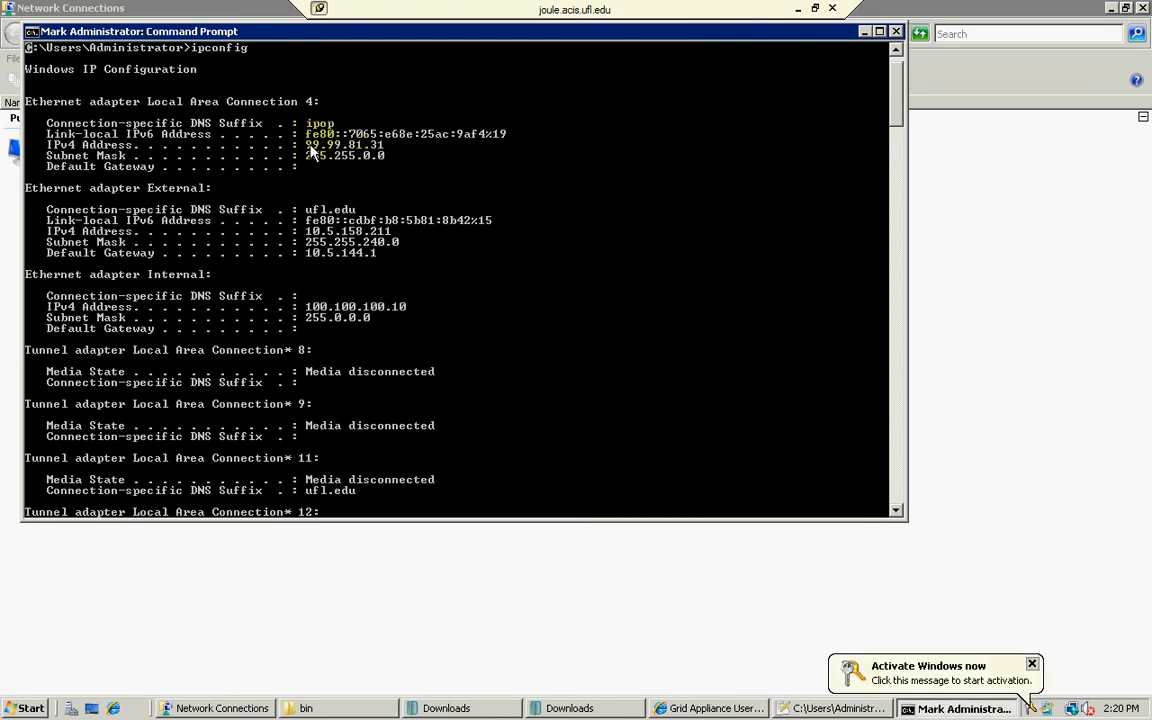
click(309, 145)
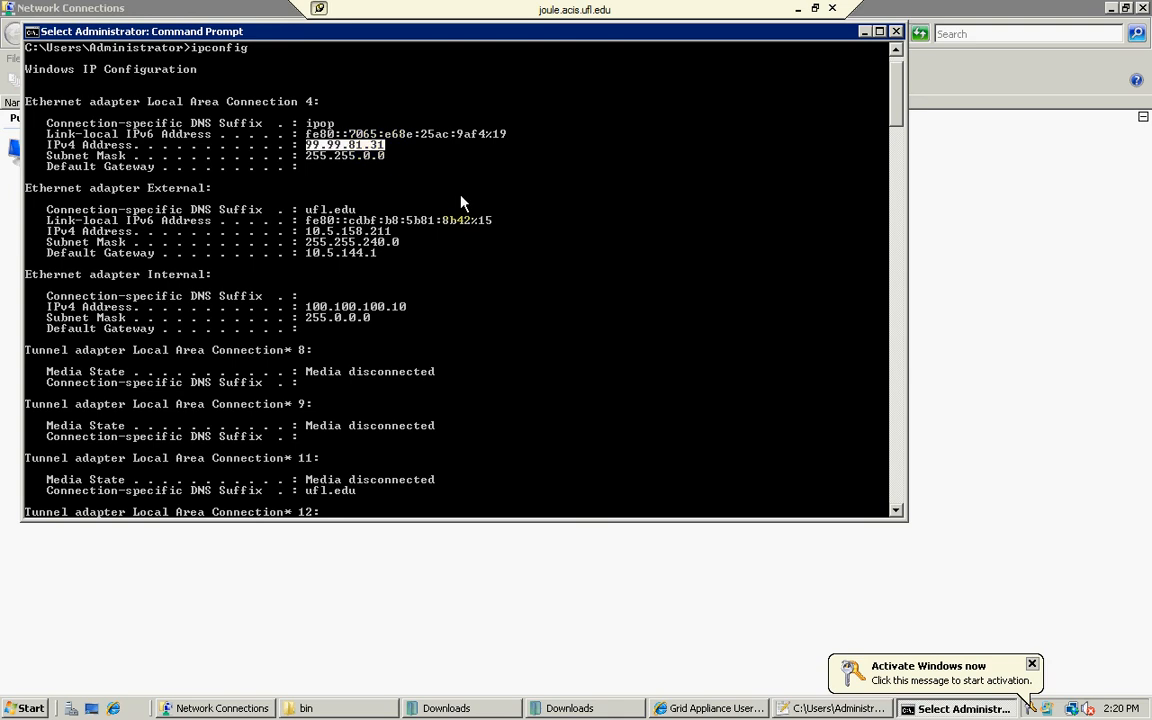
key(Return)
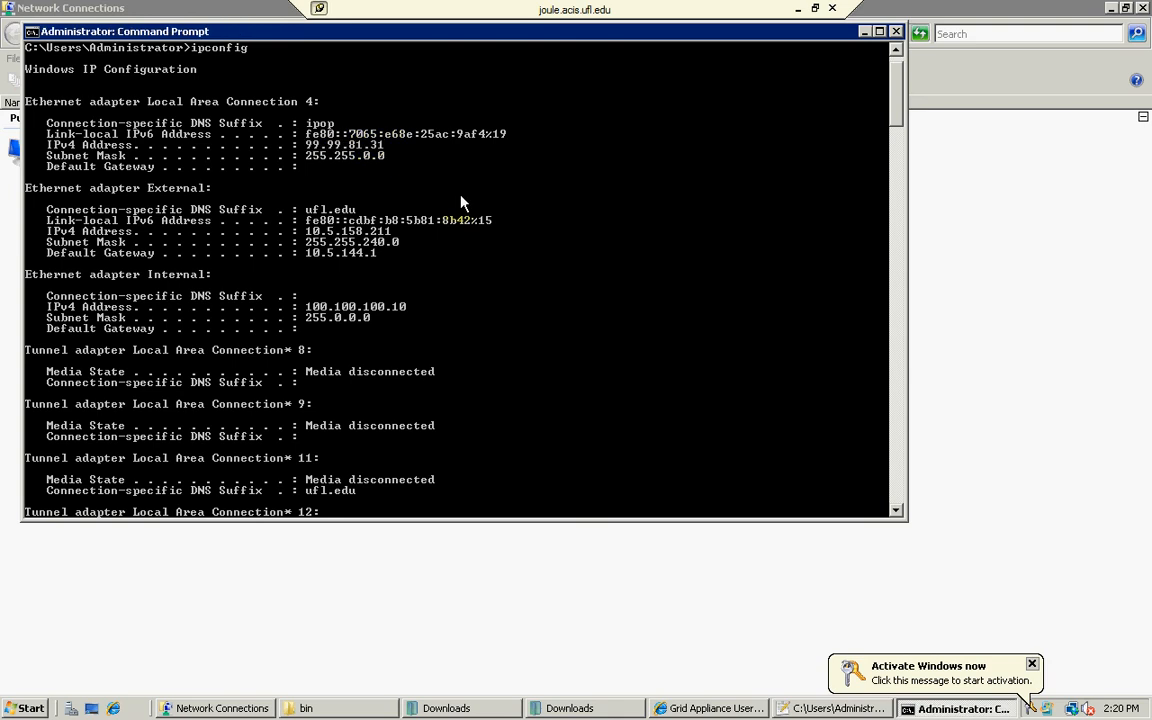
Step: Switch to the local machine, ping 99.99.81.31 in a Command Prompt with the -t and -a options, and stop it after several replies
click(797, 8)
key(super)
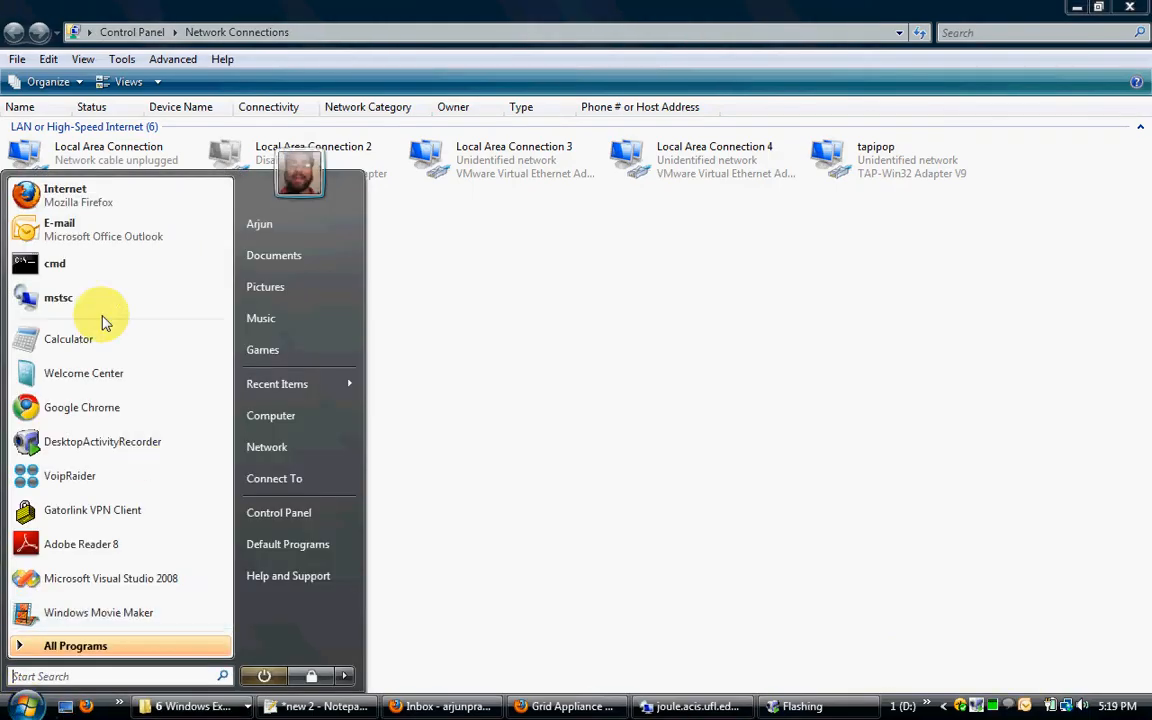
click(82, 265)
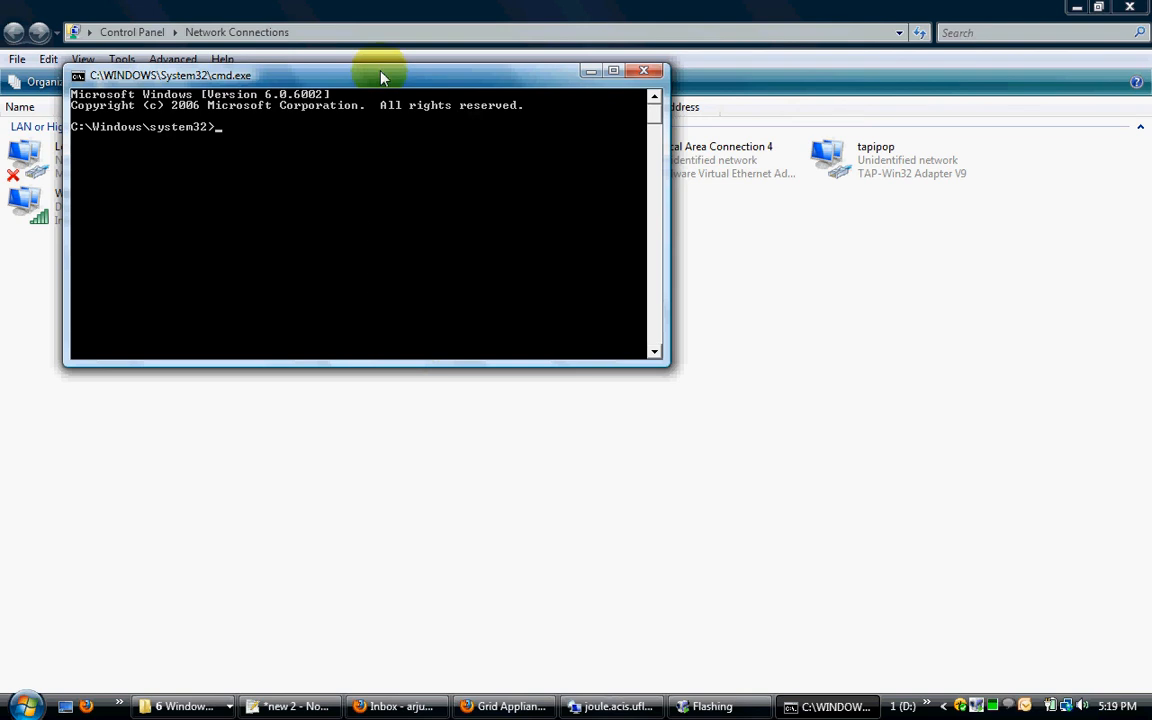
double_click(380, 77)
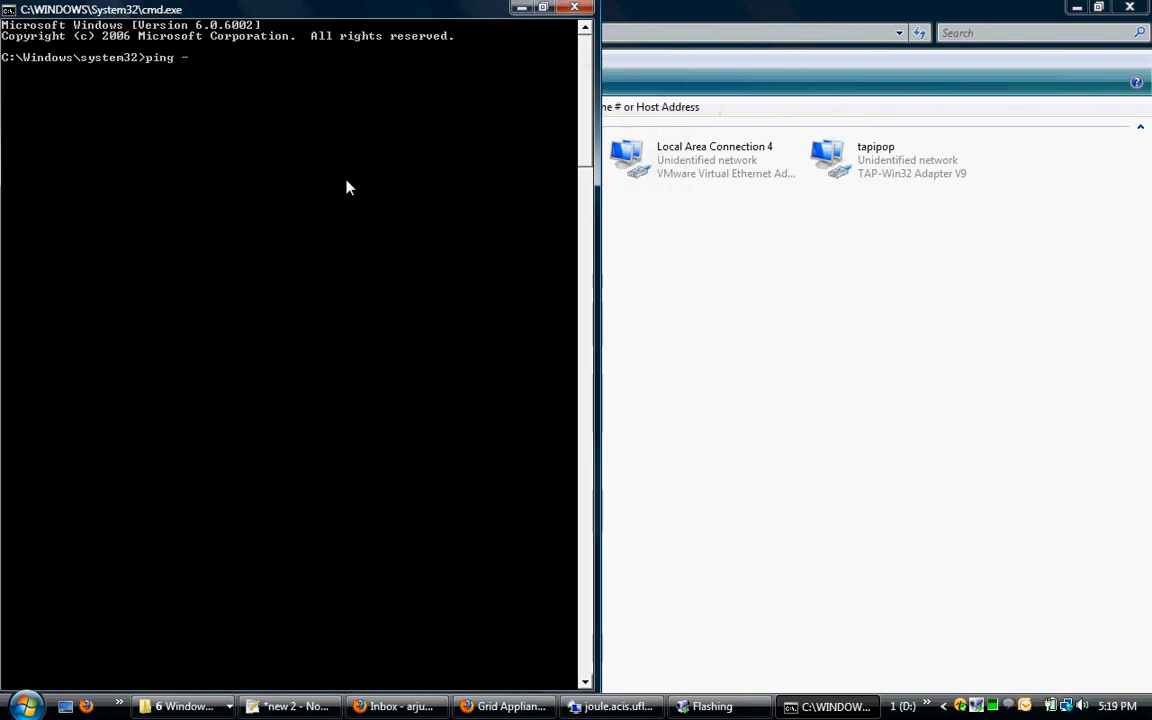
text(ping -t -a)
right_click(343, 190)
click(362, 225)
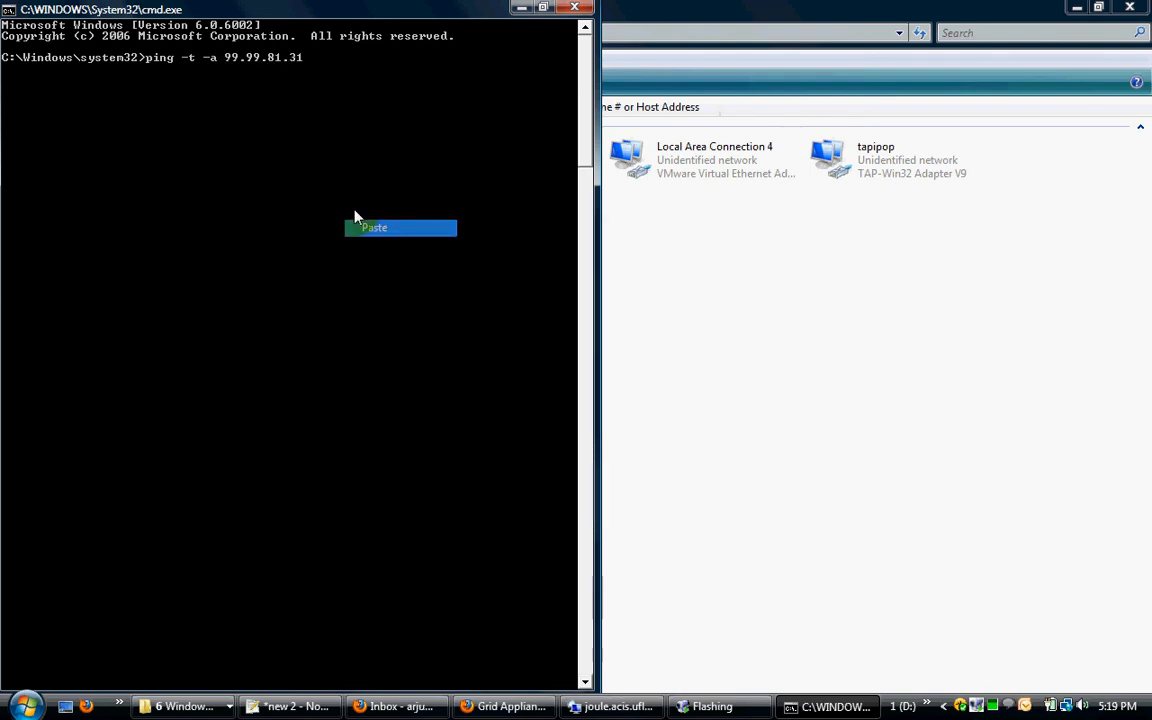
key(Return)
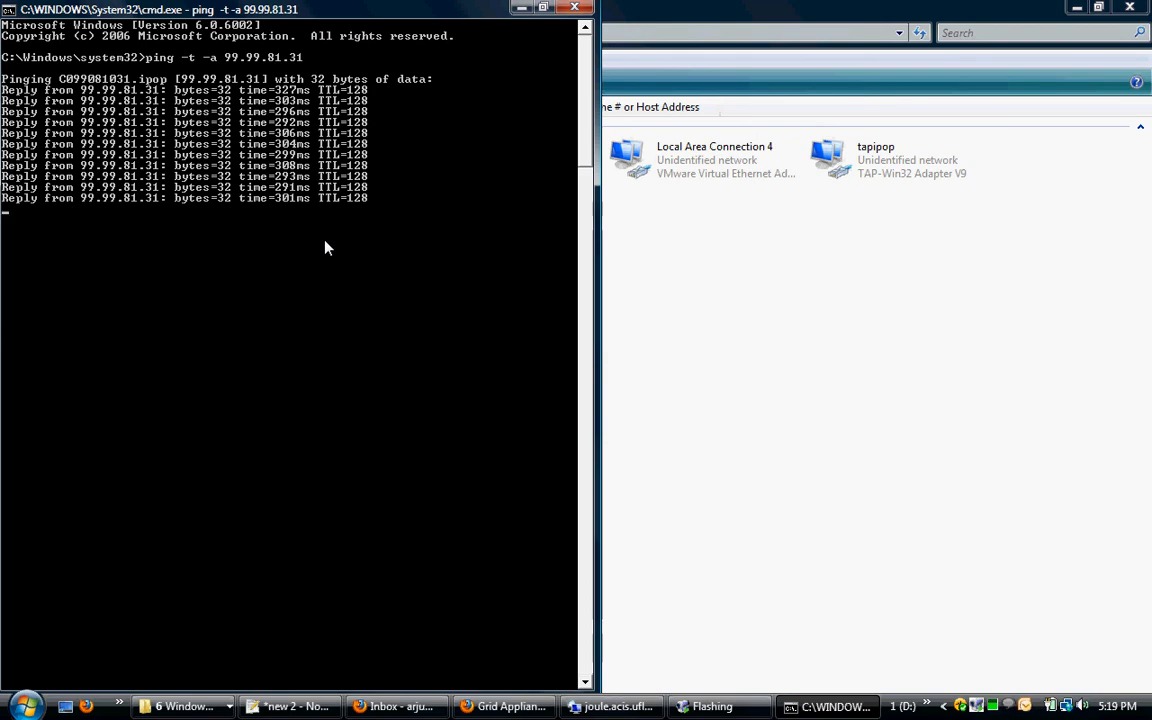
key(ctrl+c)
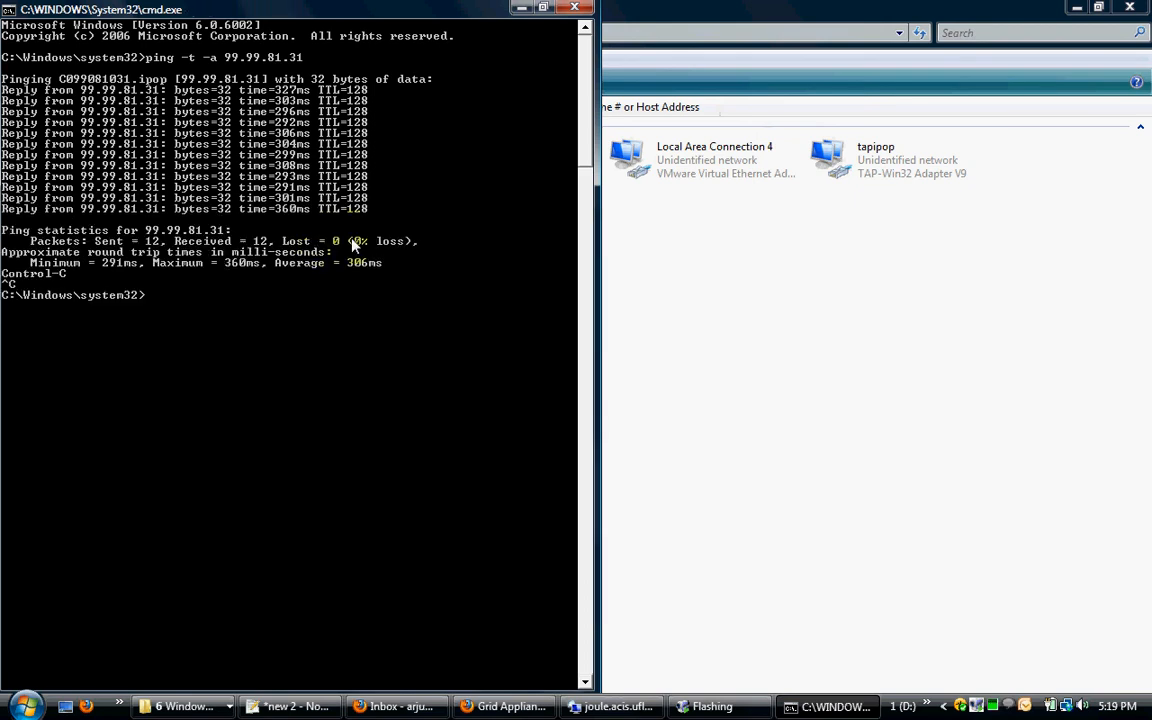
Step: Copy the remote machine's IP address from the first reply line of the ping output
right_click(215, 131)
click(252, 142)
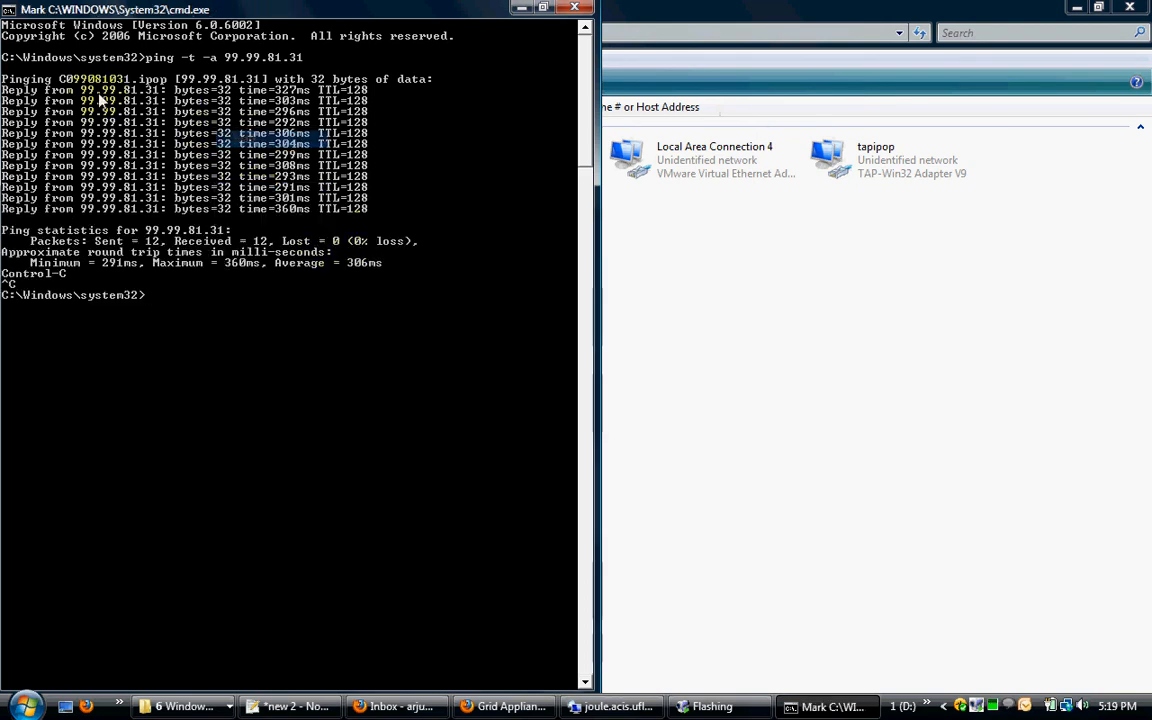
click(78, 90)
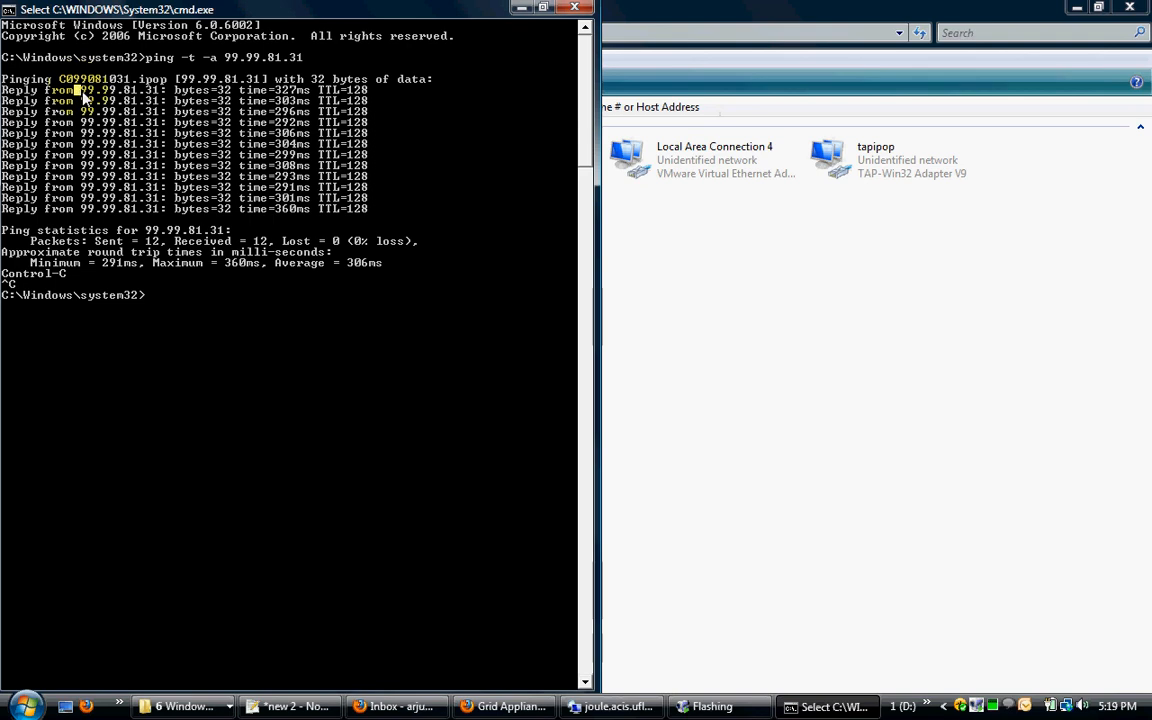
drag(124, 96, 152, 94)
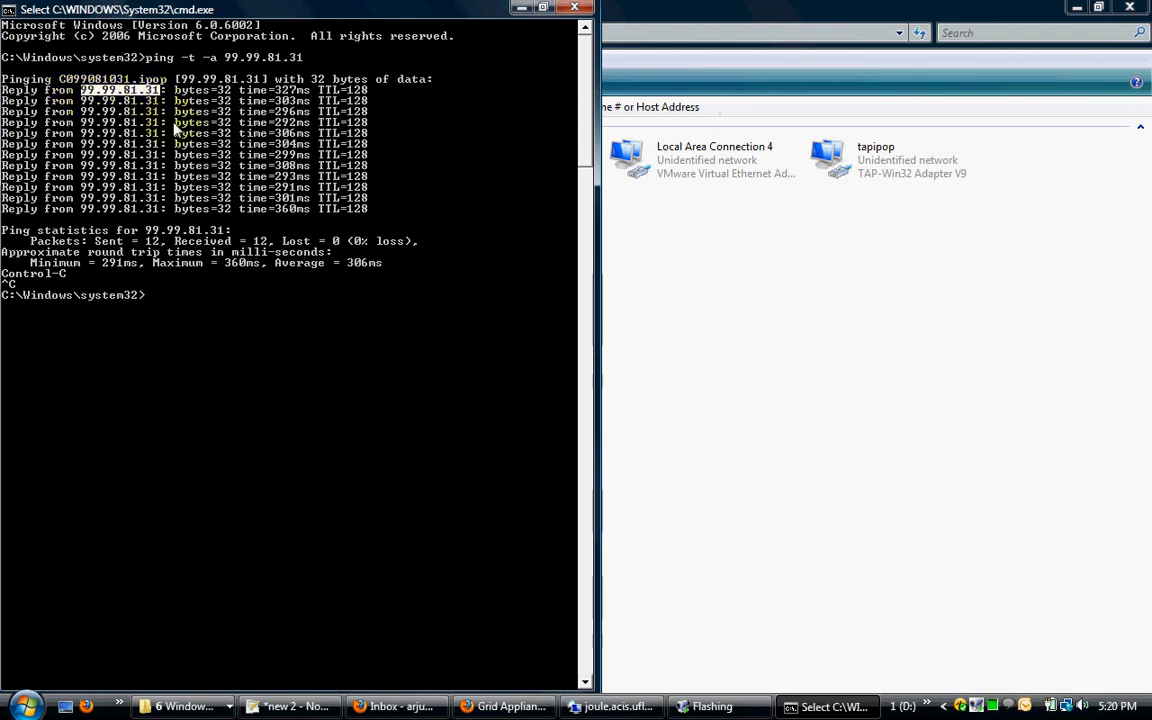
key(Return)
Step: Browse to the network location \\99.99.81.31 from the local Downloads folder window
click(180, 706)
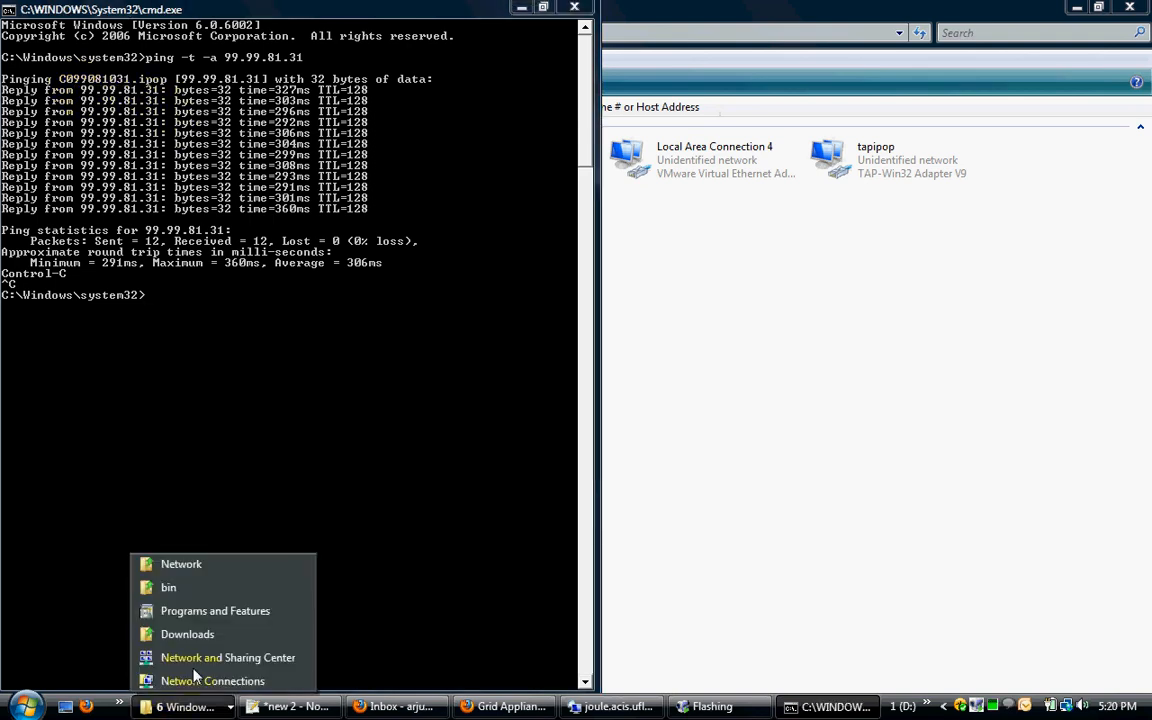
click(200, 636)
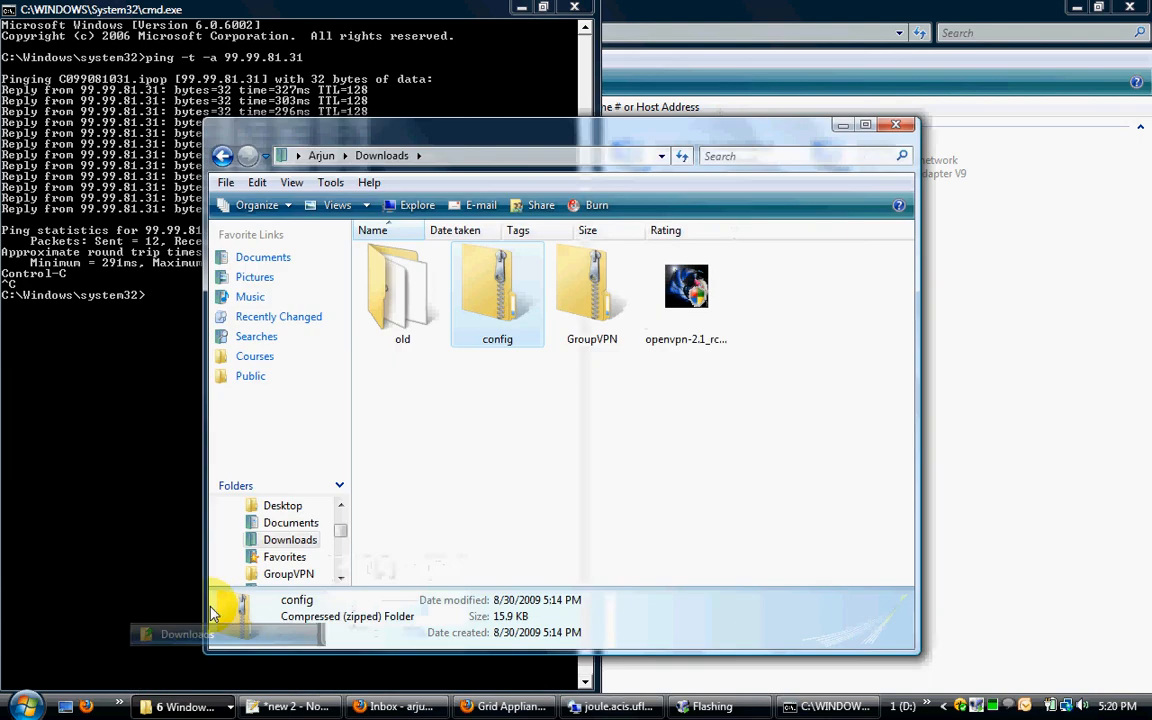
click(513, 158)
text(\\)
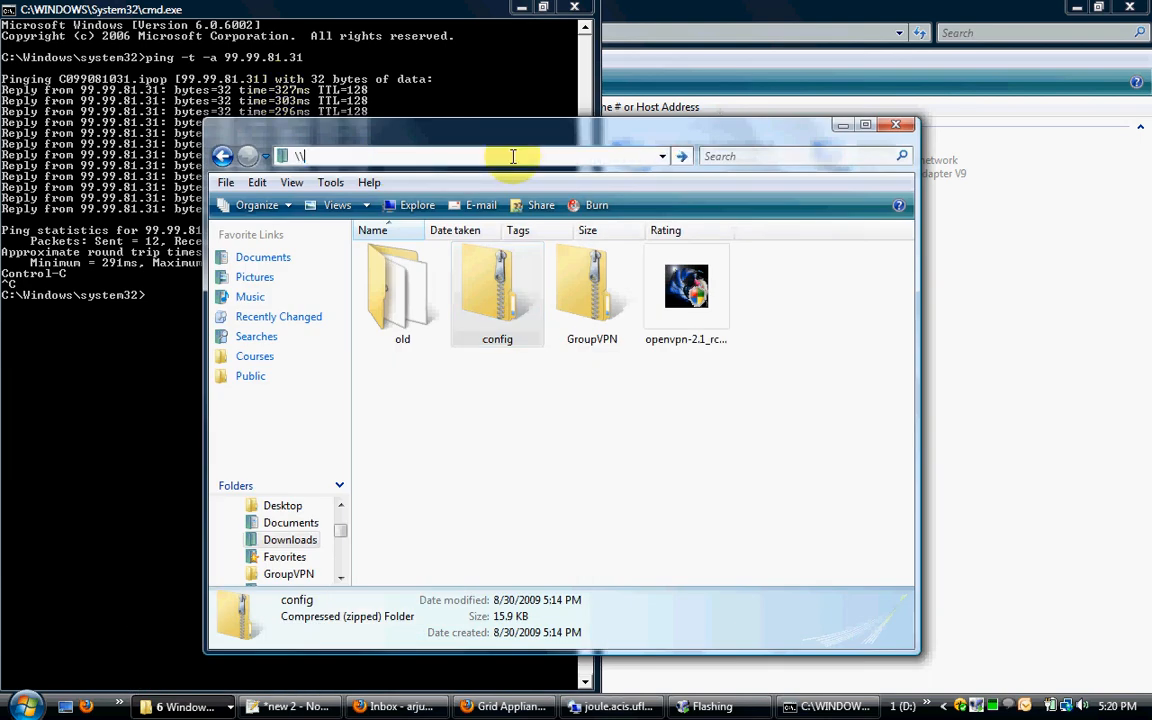
text(99.99.81.31)
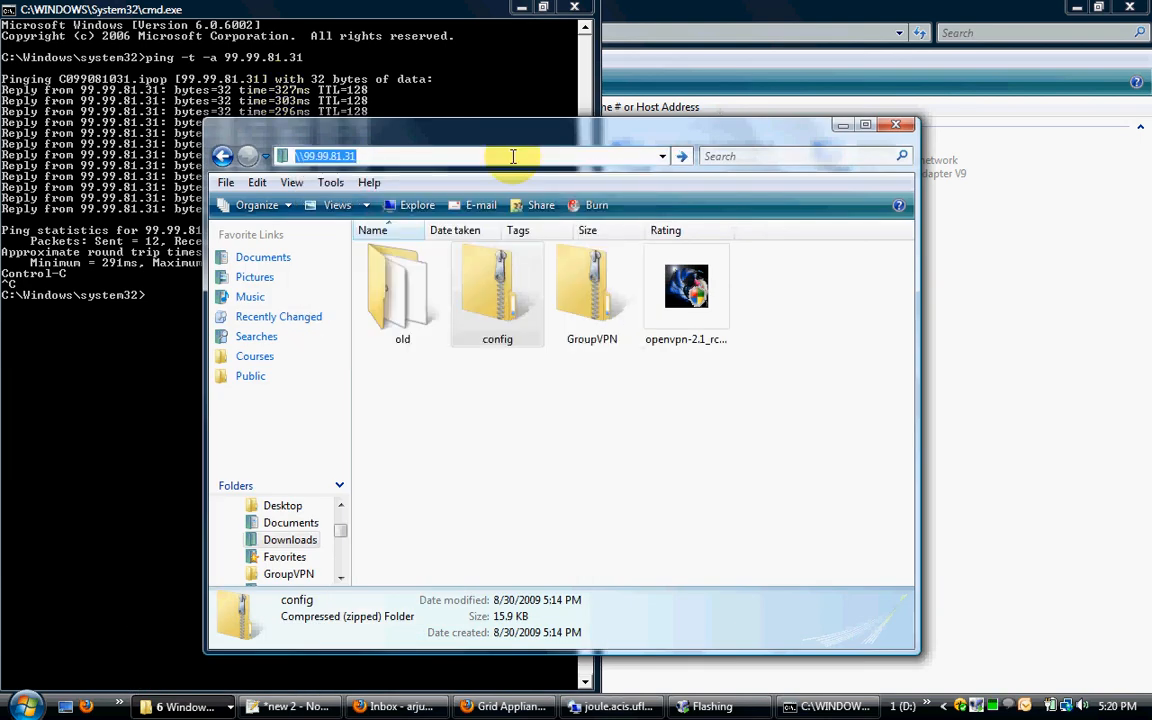
key(Return)
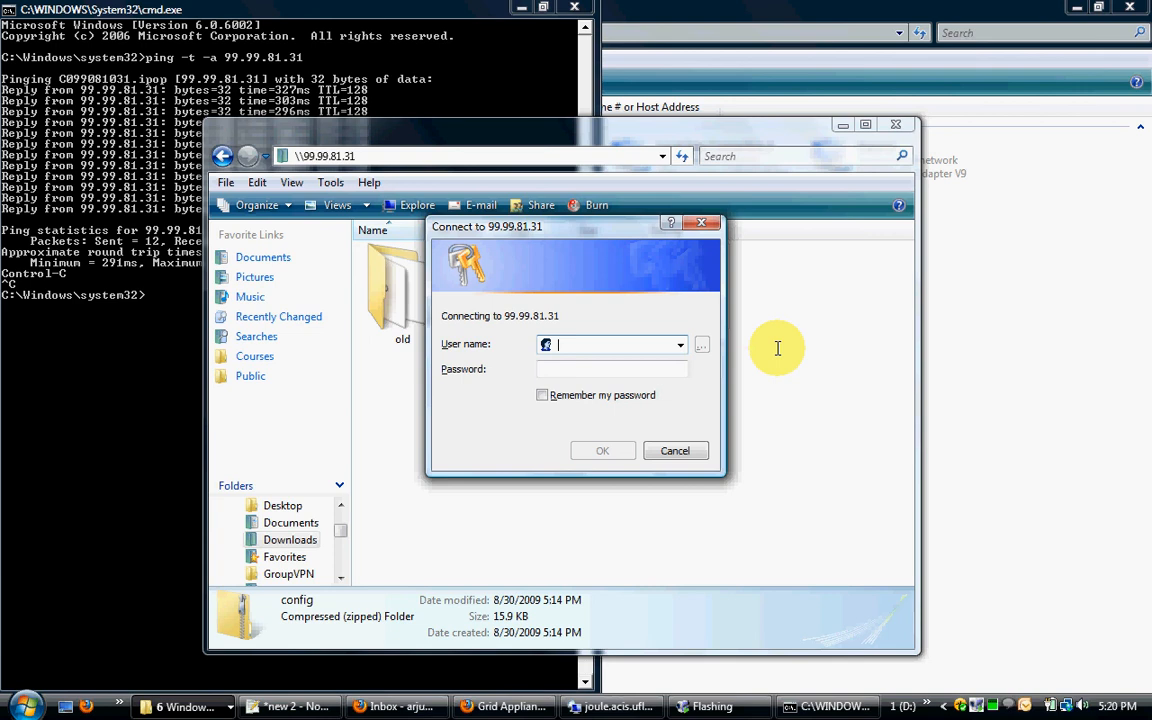
Step: Sign in to the remote machine as Administrator with the account password, and open its shared Users folder
text(Administrato)
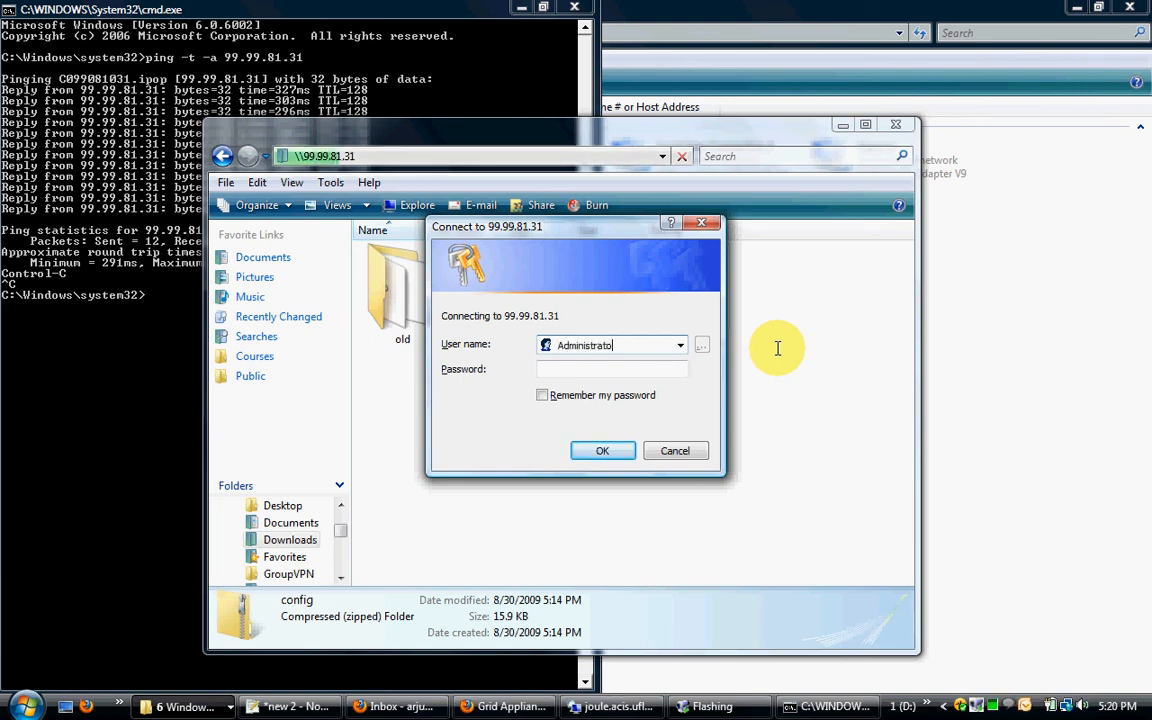
text(r)
key(Tab)
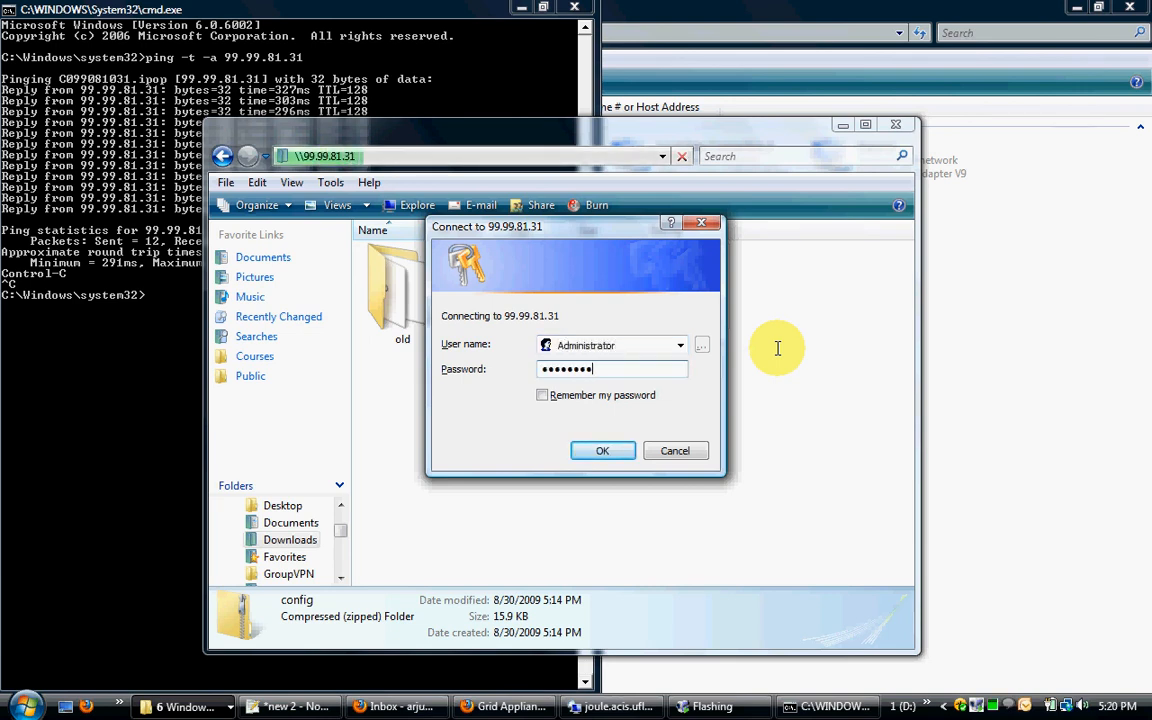
key(Return)
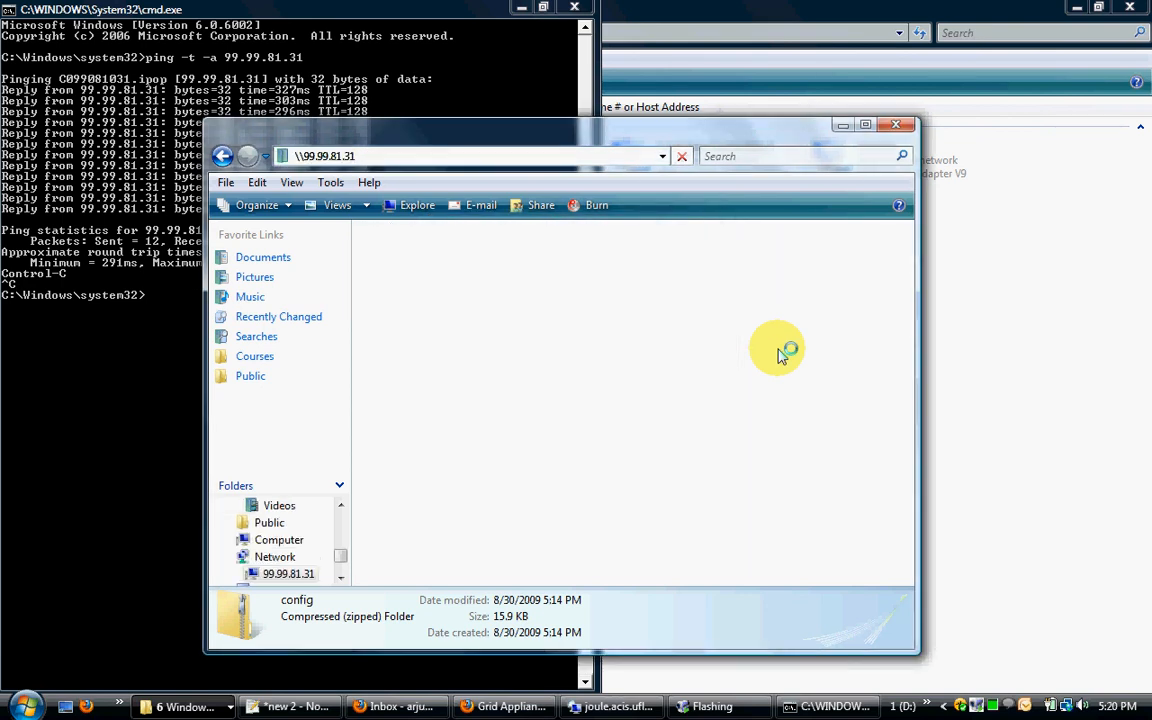
double_click(408, 264)
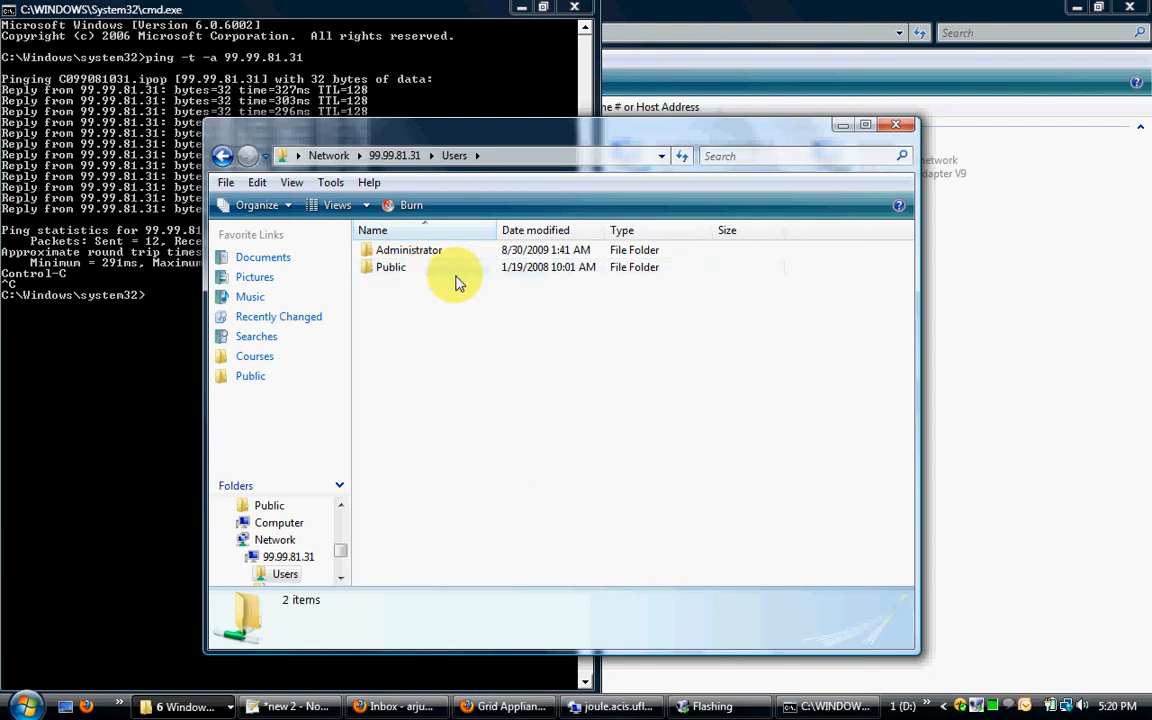
right_click(979, 708)
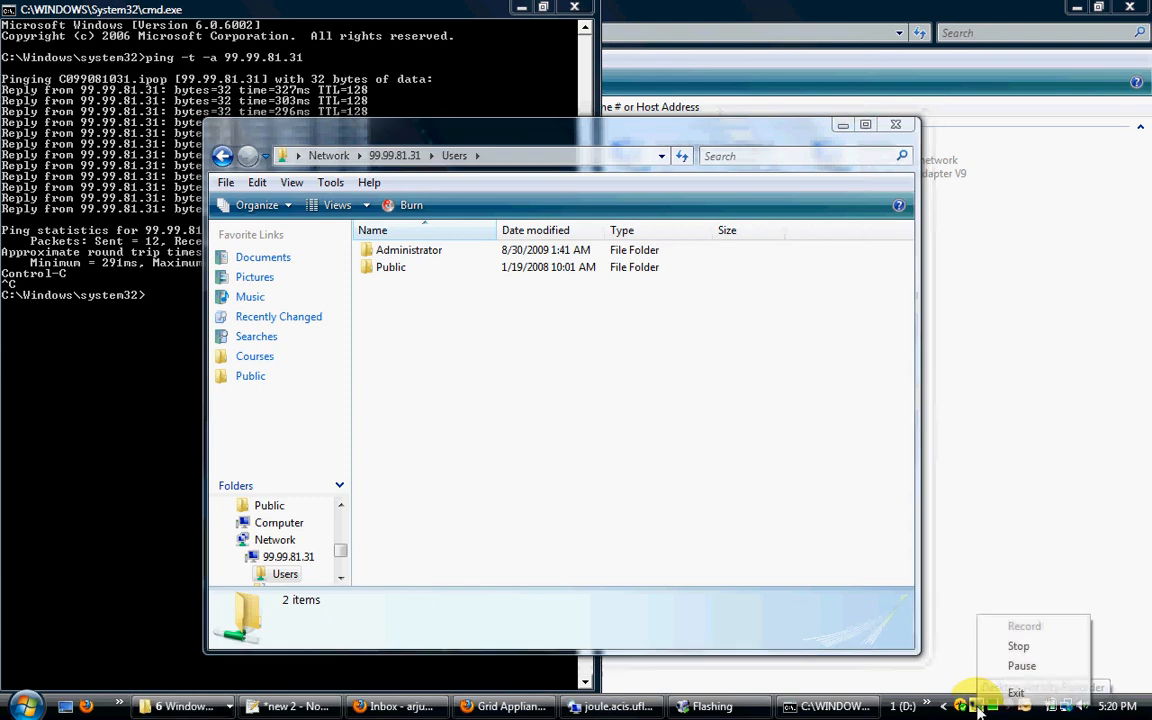